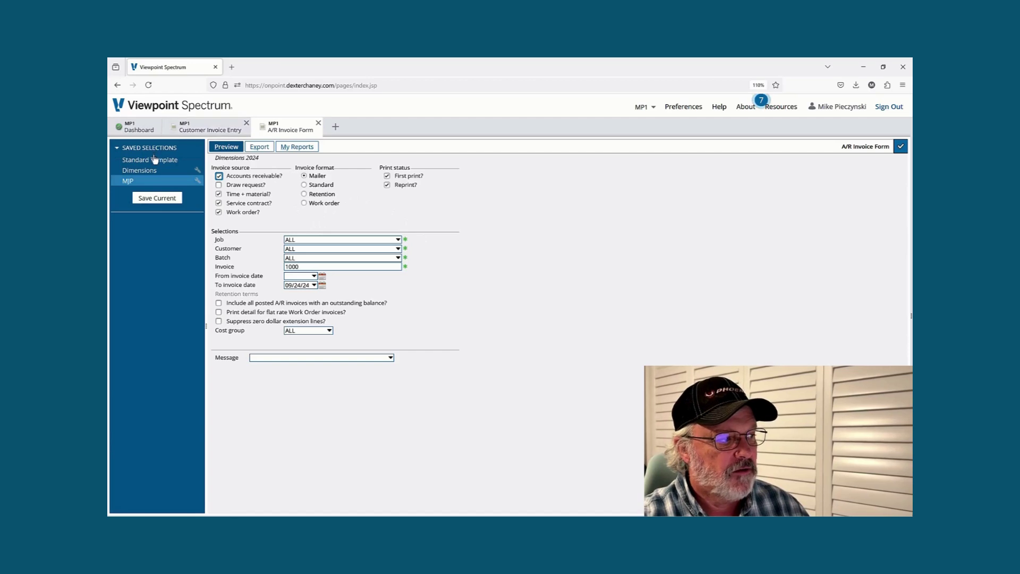
- Preview invoice 1000 using the Standard Template selections with Reprint included, and close the preview
{"action": "left_click", "coordinate": [152, 160]}
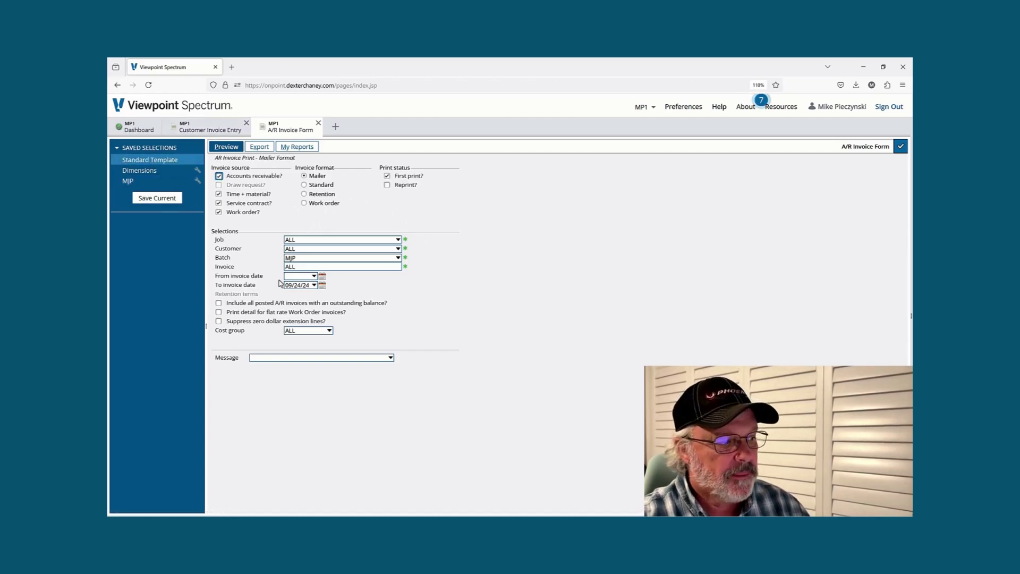
{"action": "double_click", "coordinate": [298, 267]}
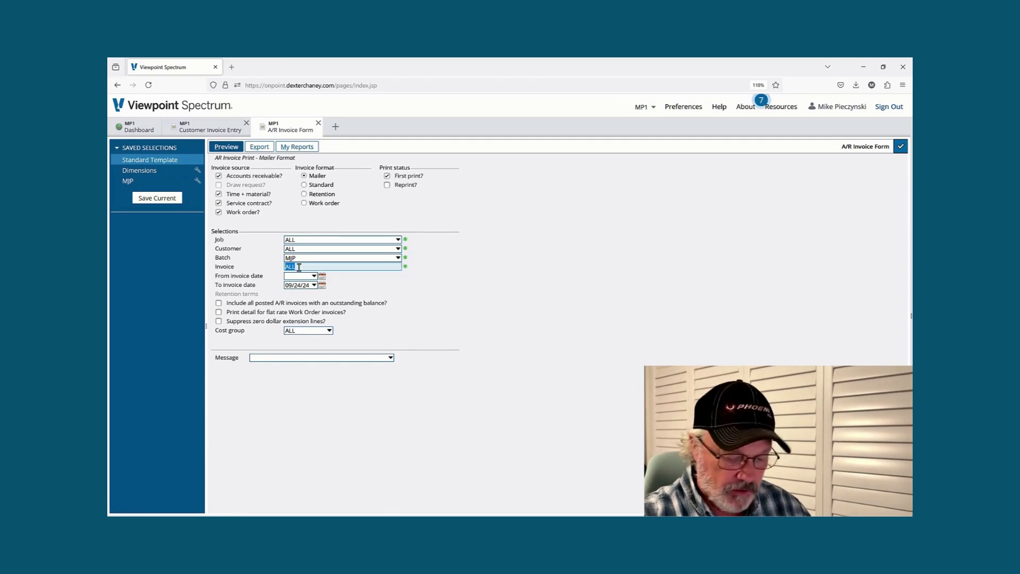
{"action": "type", "text": "1000"}
{"action": "key", "text": "Tab"}
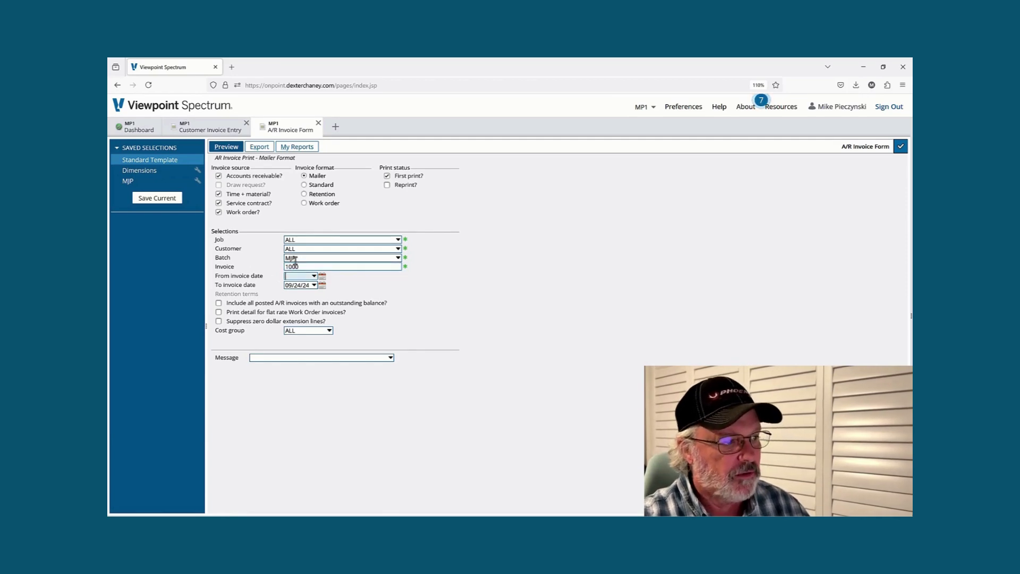
{"action": "left_click", "coordinate": [387, 185]}
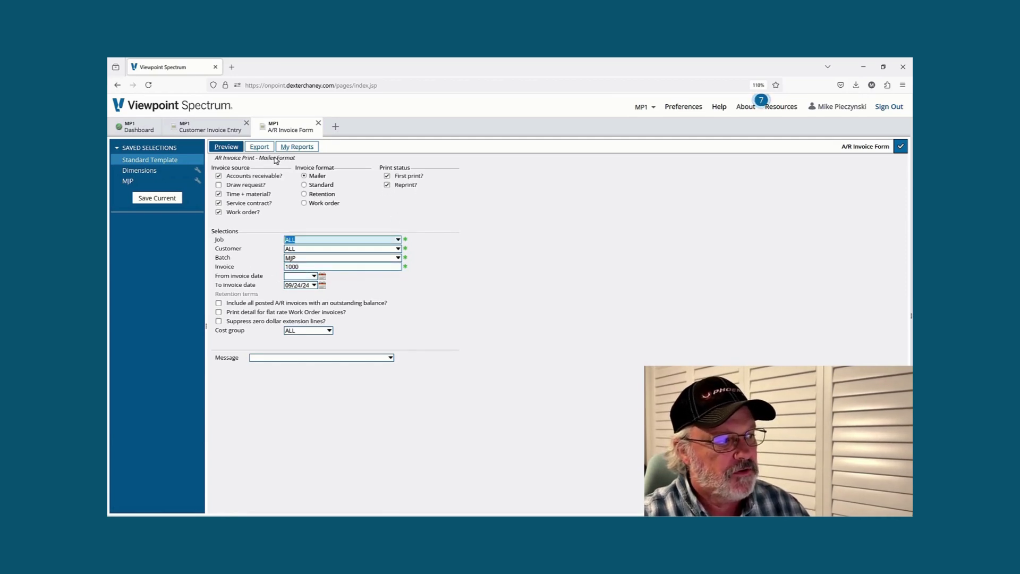
{"action": "left_click", "coordinate": [227, 147]}
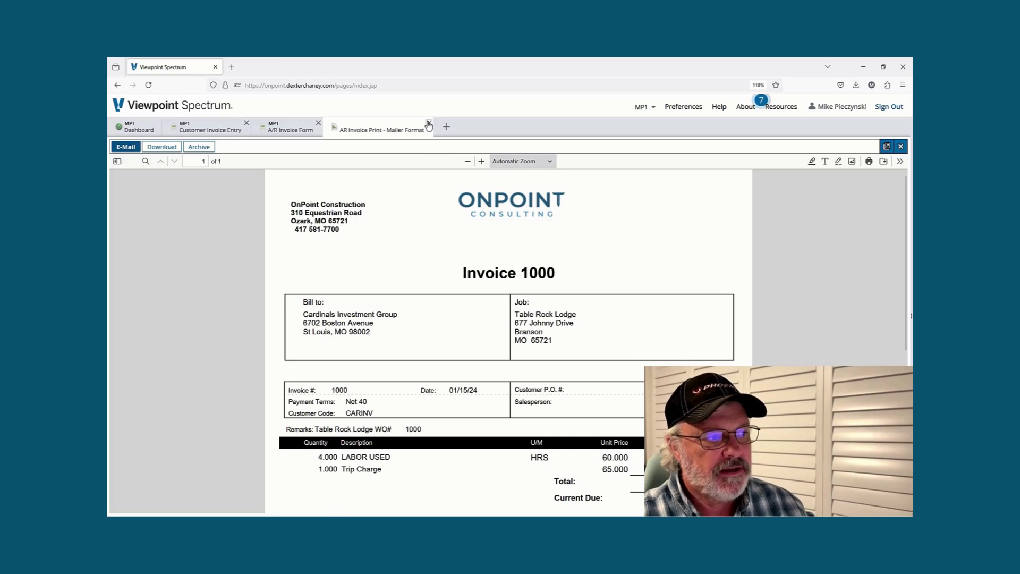
{"action": "left_click", "coordinate": [430, 123]}
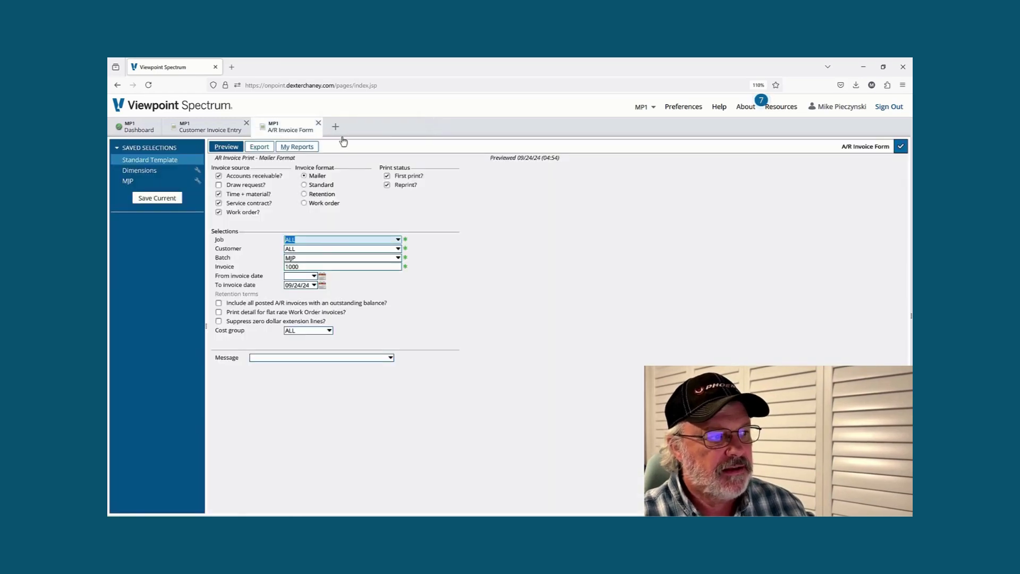
- Export the invoice report in Crystal report (RPT) format under the existing file name
{"action": "left_click", "coordinate": [259, 148]}
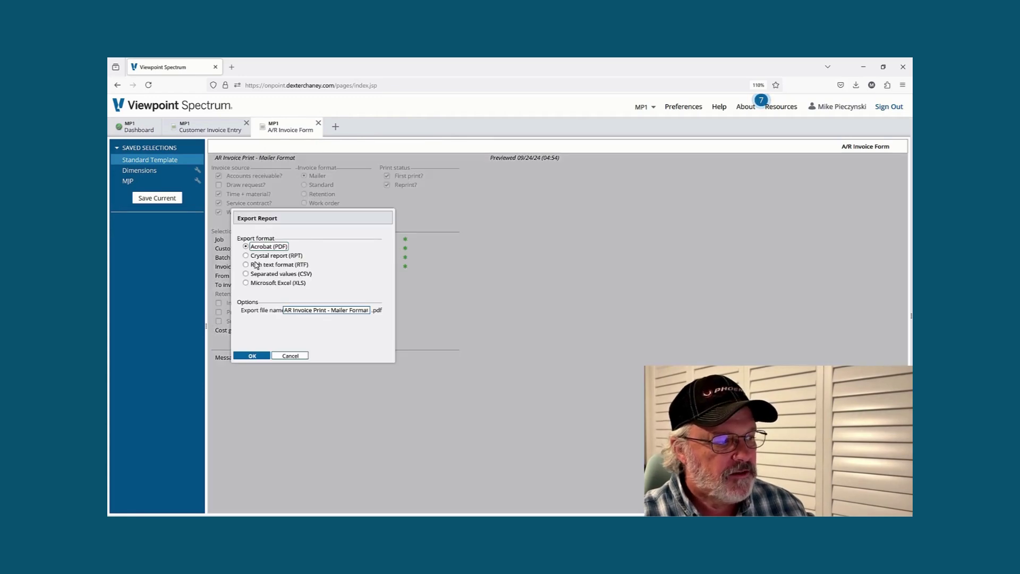
{"action": "left_click", "coordinate": [254, 258]}
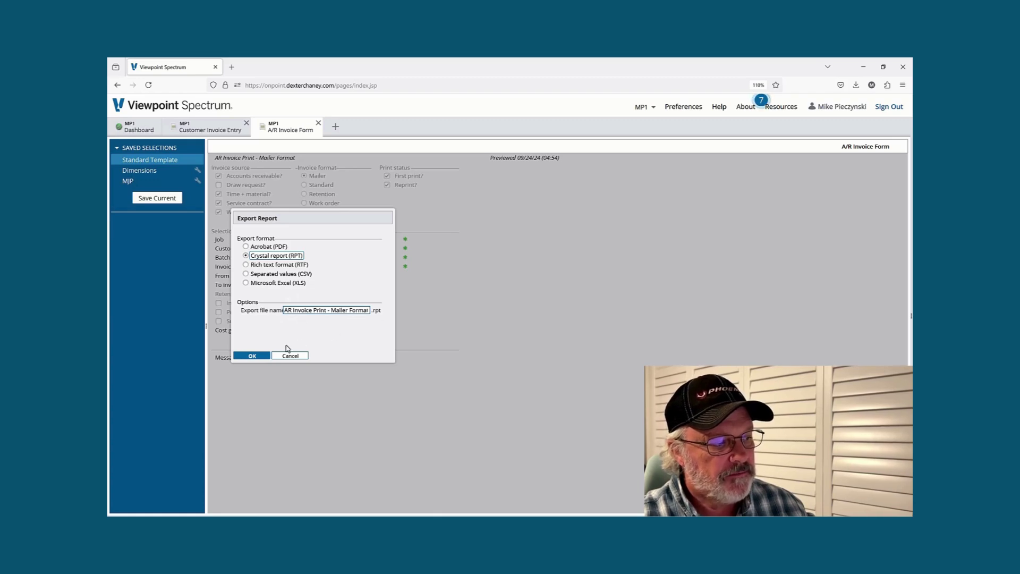
{"action": "left_click", "coordinate": [260, 356]}
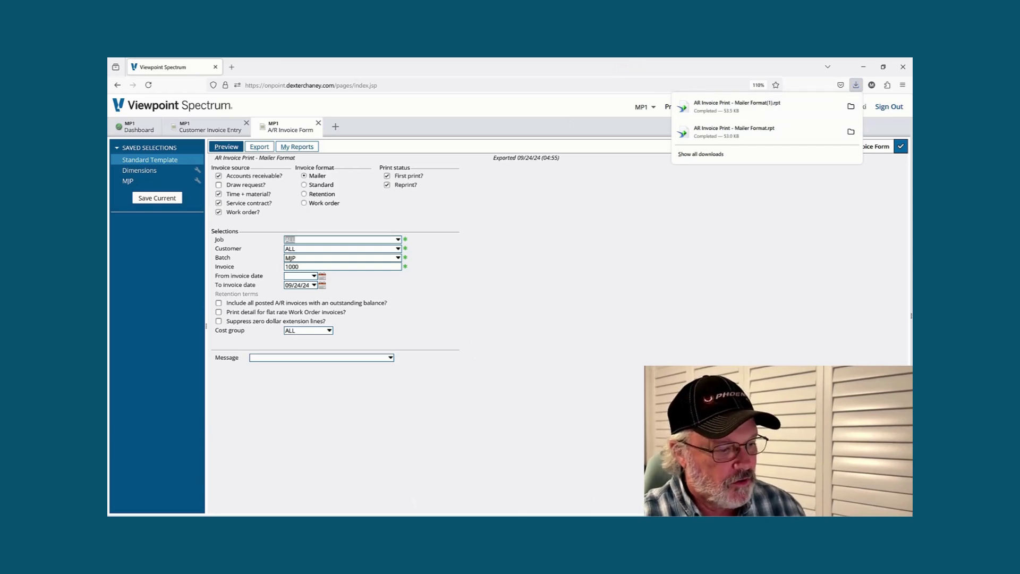
- In File Explorer, permanently delete the older "AR Invoice Print - Mailer Format" report from the Downloads folder and close the window
{"action": "left_click", "coordinate": [502, 504]}
{"action": "key", "text": "super+e"}
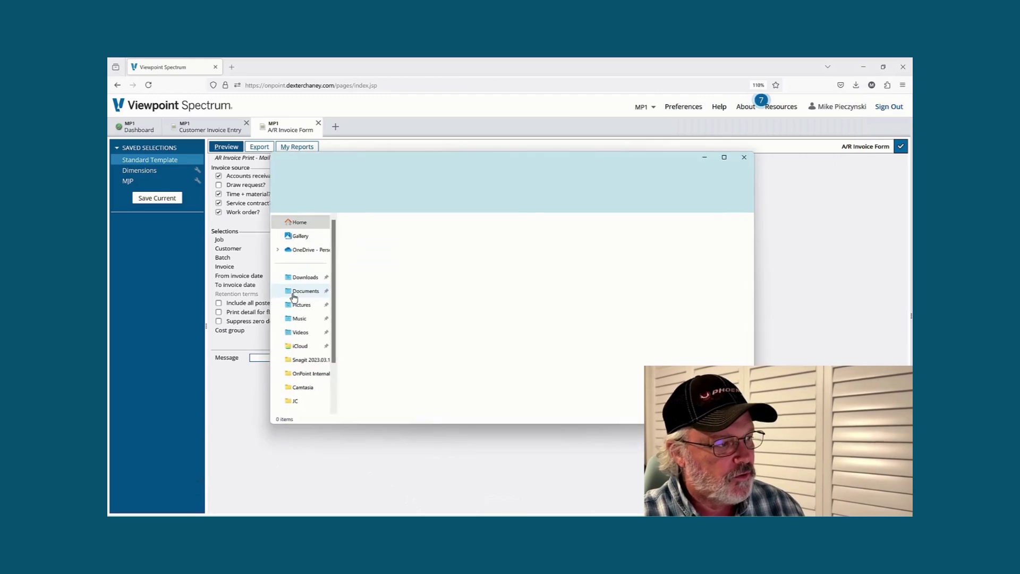
{"action": "left_click", "coordinate": [306, 282]}
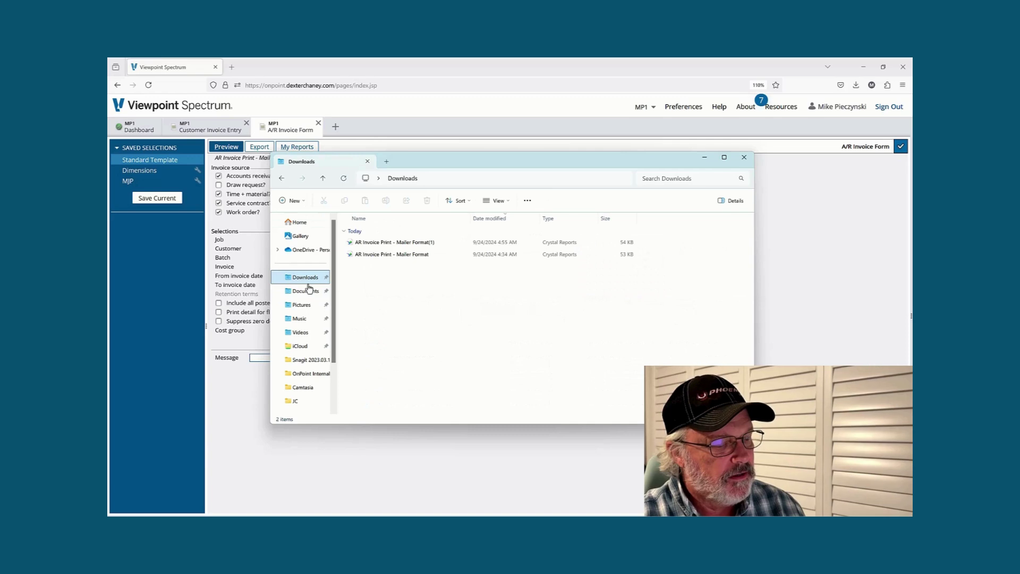
{"action": "left_click", "coordinate": [413, 258]}
{"action": "right_click", "coordinate": [412, 259]}
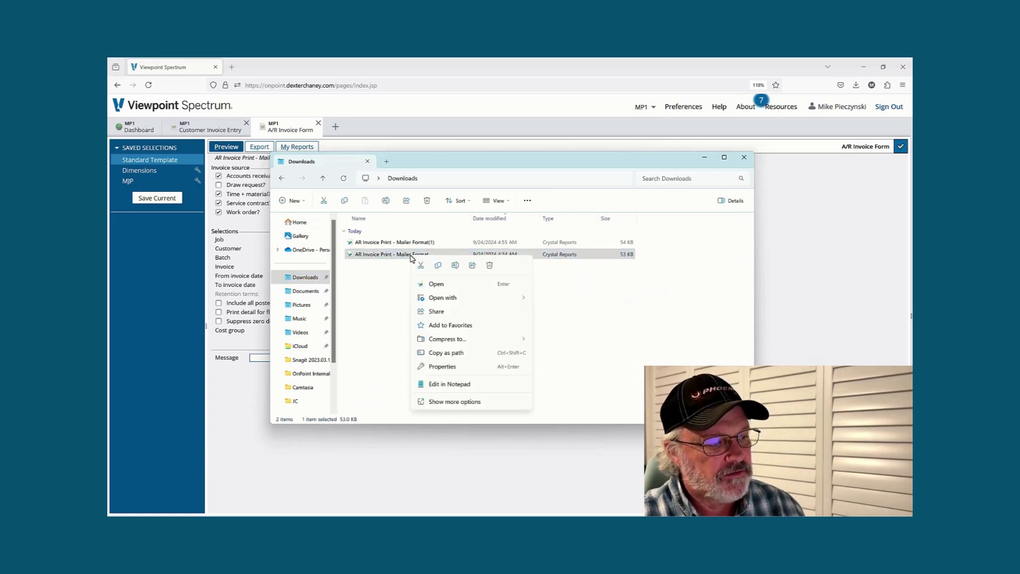
{"action": "left_click", "coordinate": [387, 265]}
{"action": "right_click", "coordinate": [390, 257]}
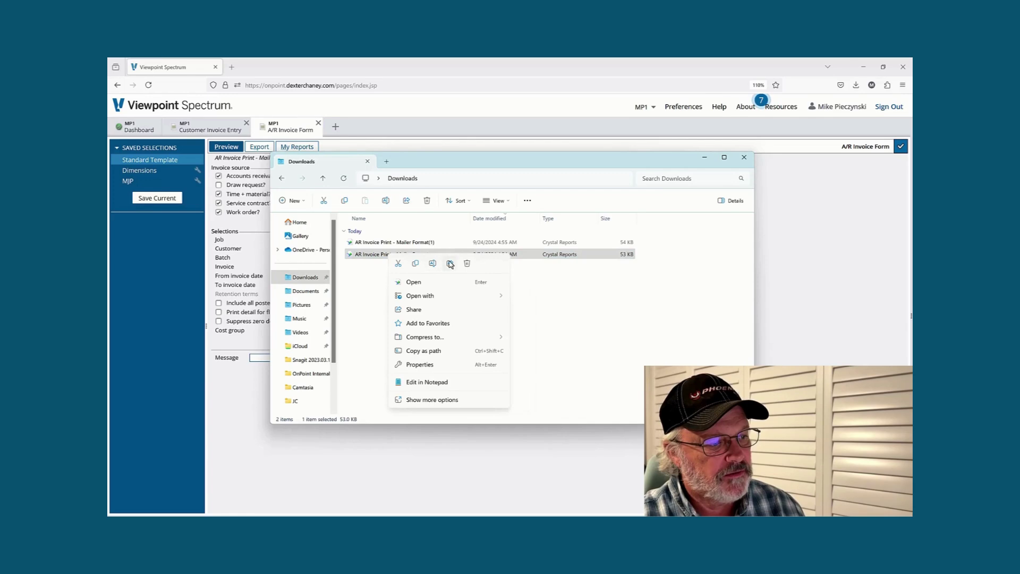
{"action": "left_click", "coordinate": [467, 263]}
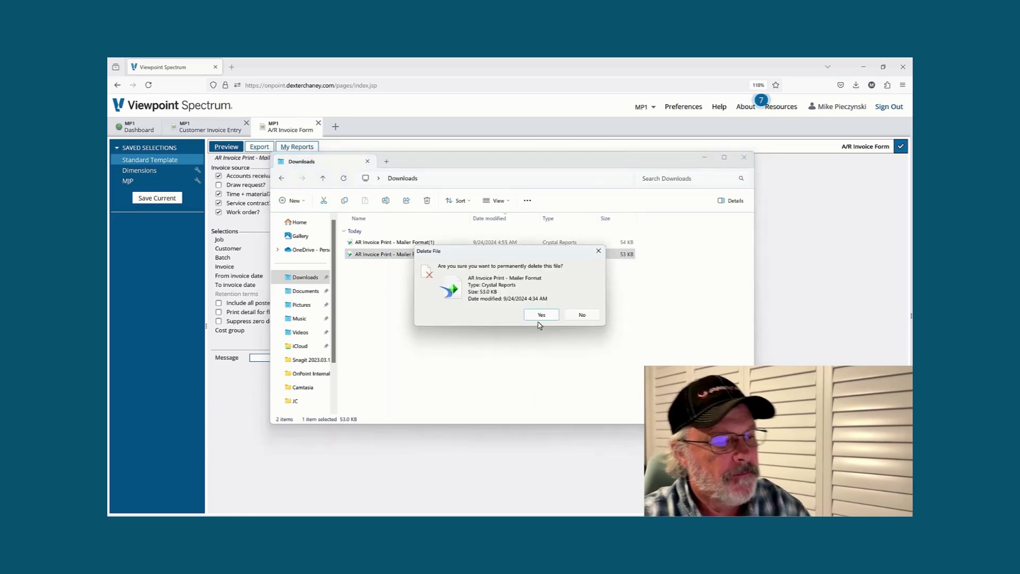
{"action": "left_click", "coordinate": [541, 315]}
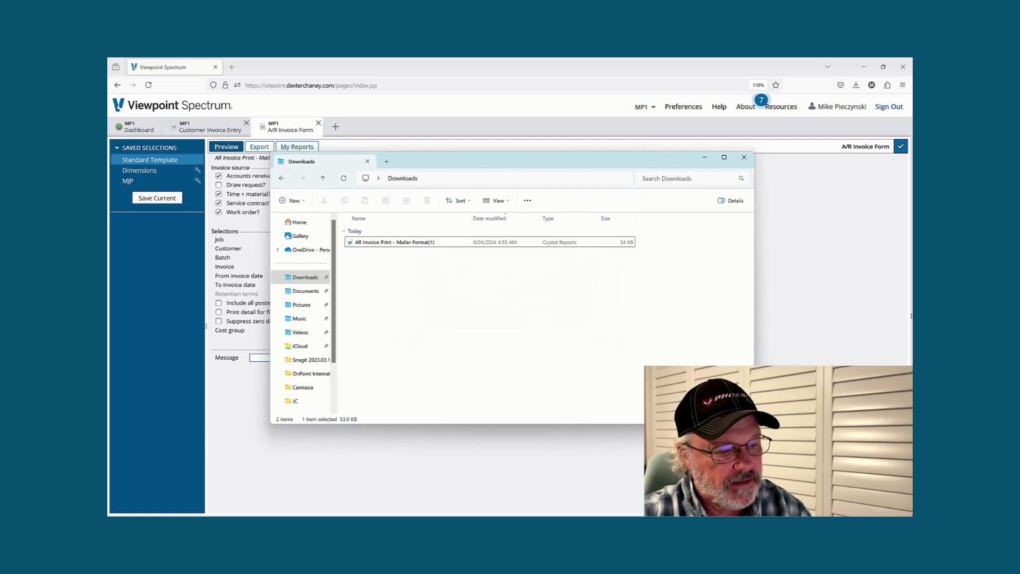
{"action": "left_click", "coordinate": [744, 158]}
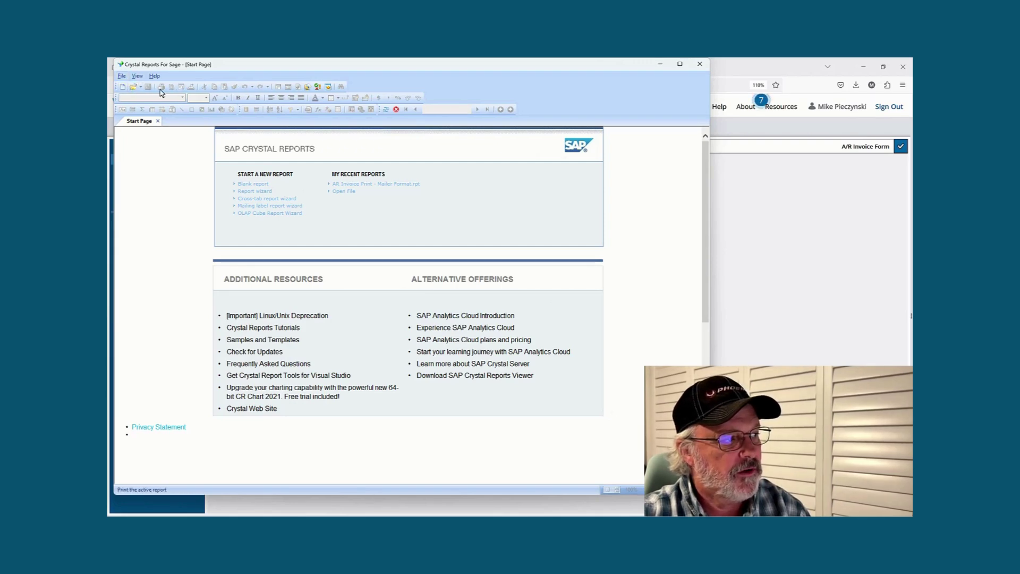
- In Crystal Reports, open "AR Invoice Print - Mailer Format(1)" from Downloads, dismiss the links warning and move the window aside
{"action": "left_click", "coordinate": [132, 87]}
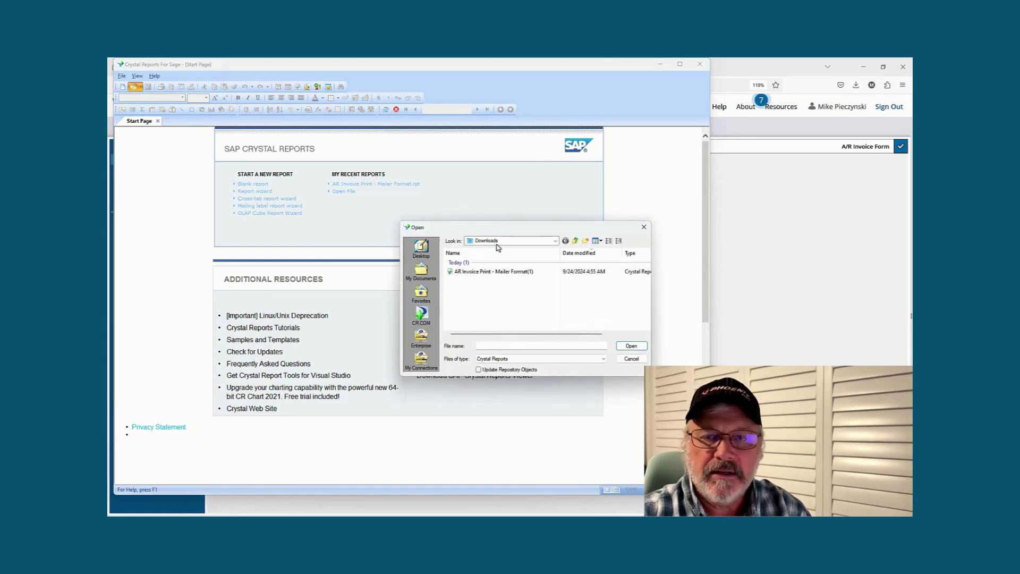
{"action": "left_click", "coordinate": [494, 272]}
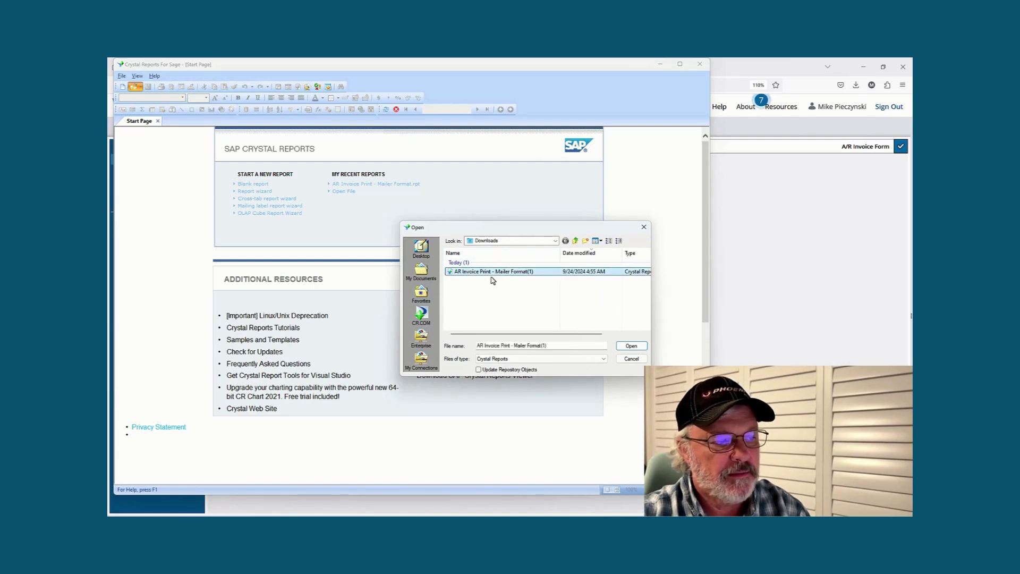
{"action": "left_click", "coordinate": [640, 349]}
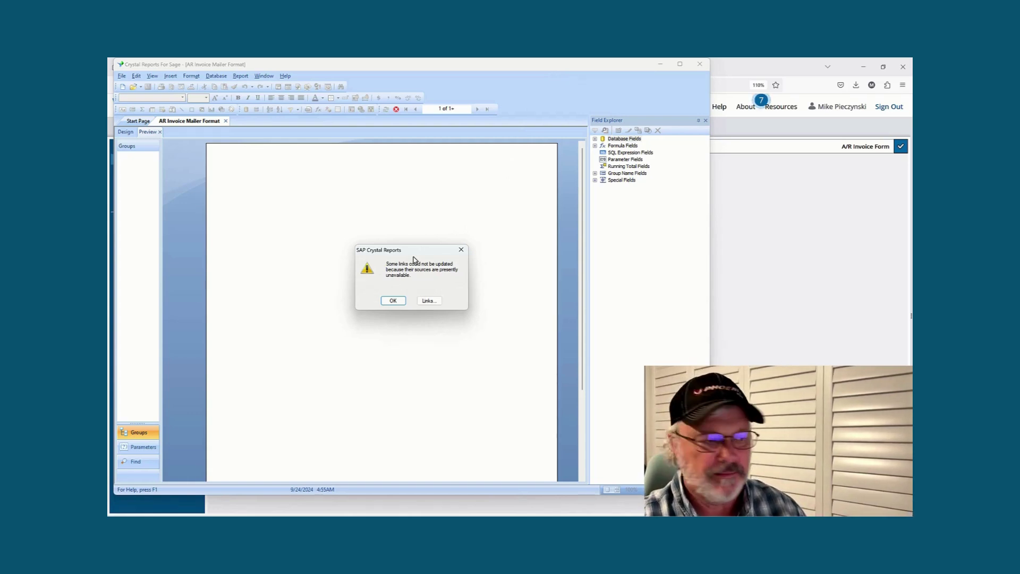
{"action": "left_click", "coordinate": [398, 302]}
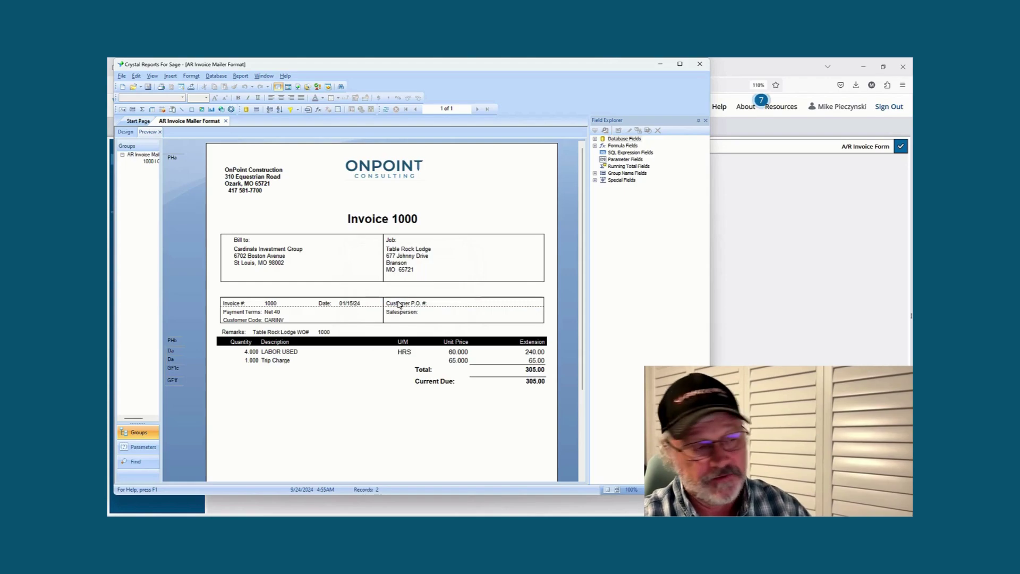
{"action": "left_click_drag", "start_coordinate": [475, 71], "coordinate": [654, 73]}
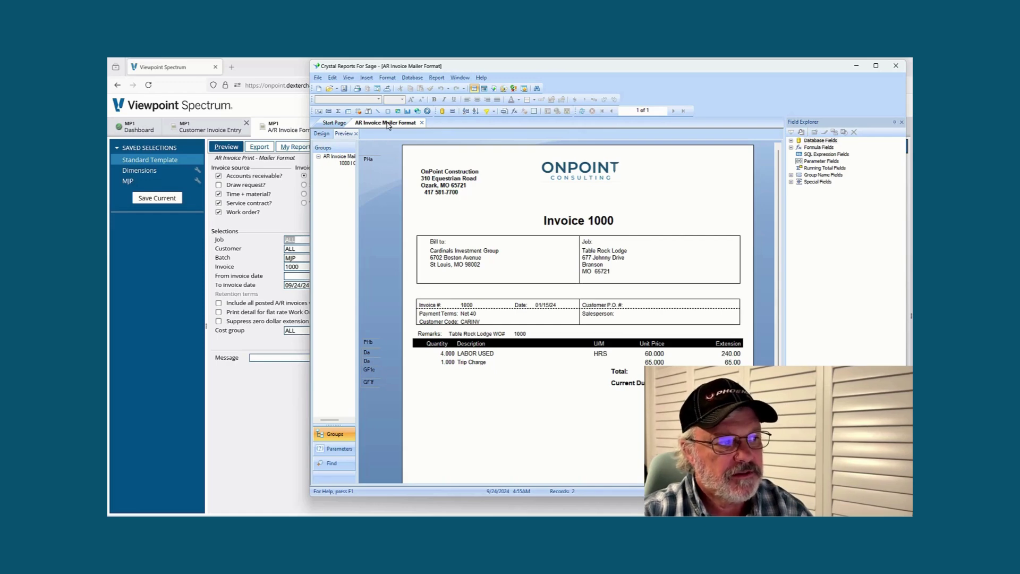
- Compare the invoice report's design layout with its preview, and check the available view options for the explorers
{"action": "left_click", "coordinate": [321, 138]}
{"action": "left_click", "coordinate": [344, 135]}
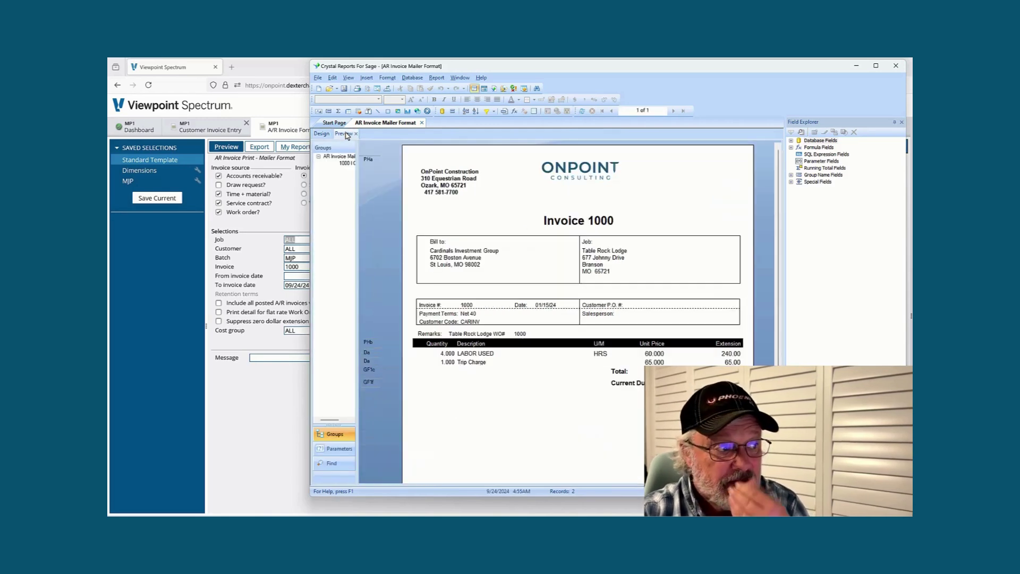
{"action": "left_click", "coordinate": [323, 134]}
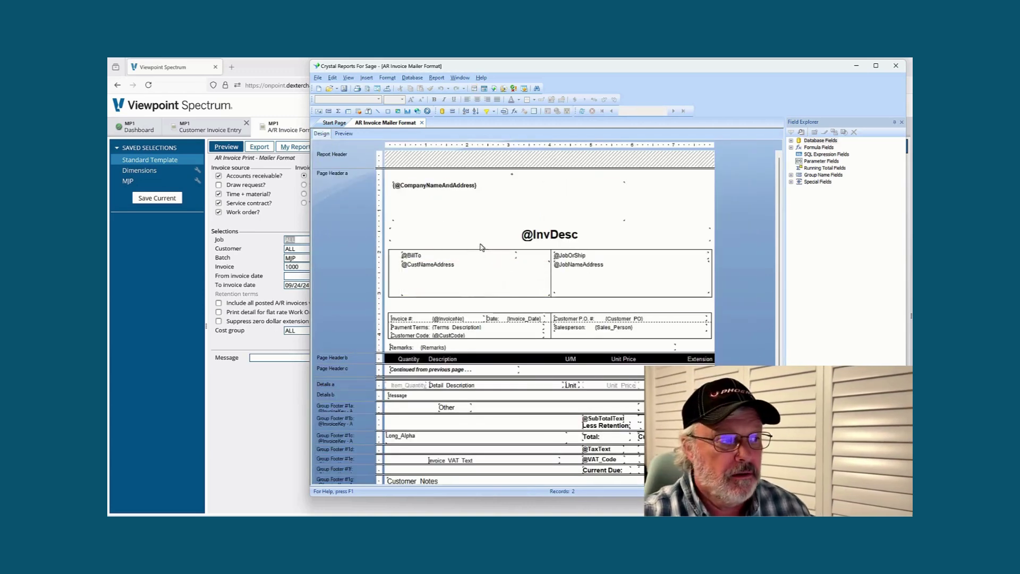
{"action": "left_click", "coordinate": [343, 134]}
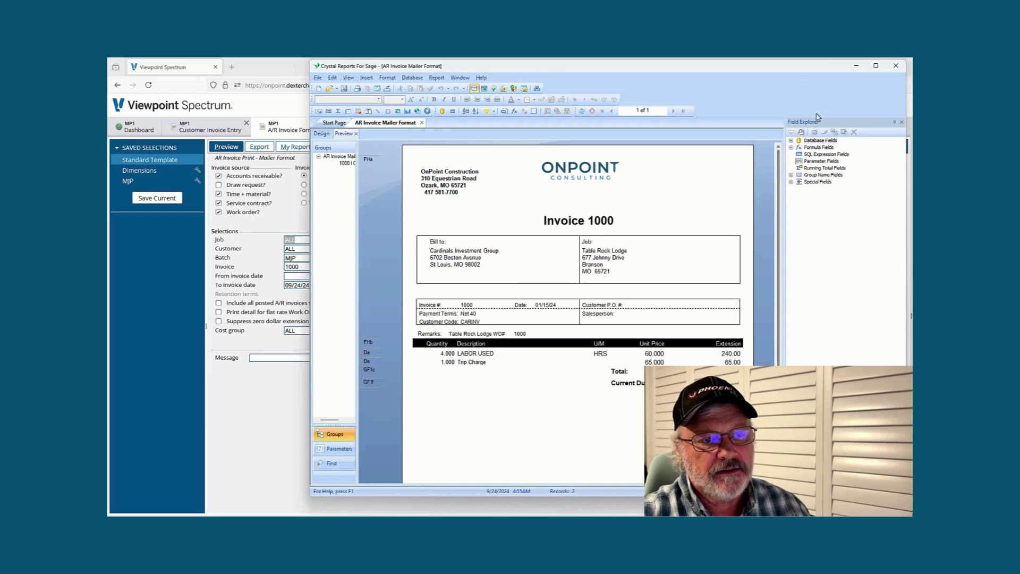
{"action": "left_click", "coordinate": [348, 78]}
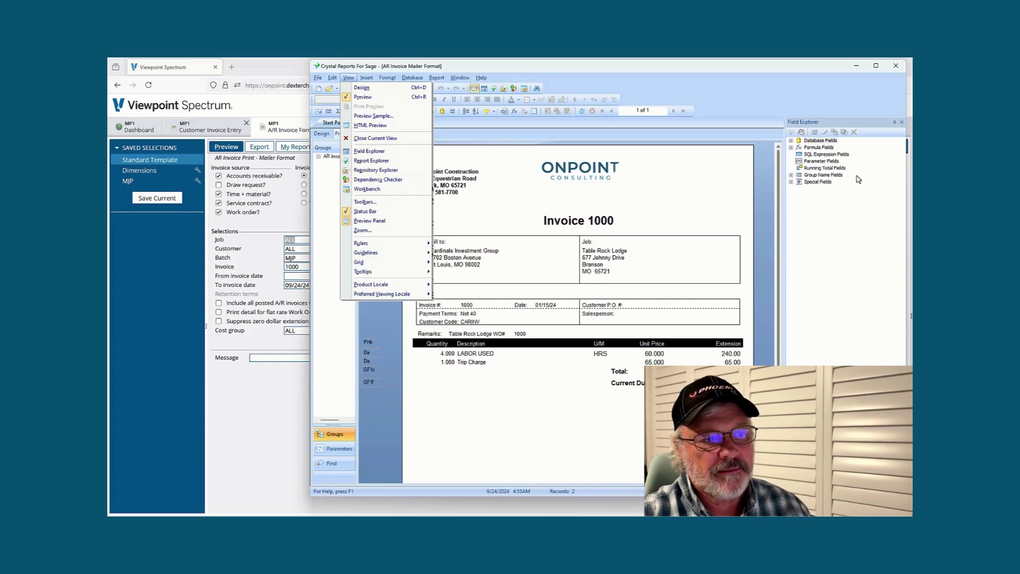
{"action": "key", "text": "Escape"}
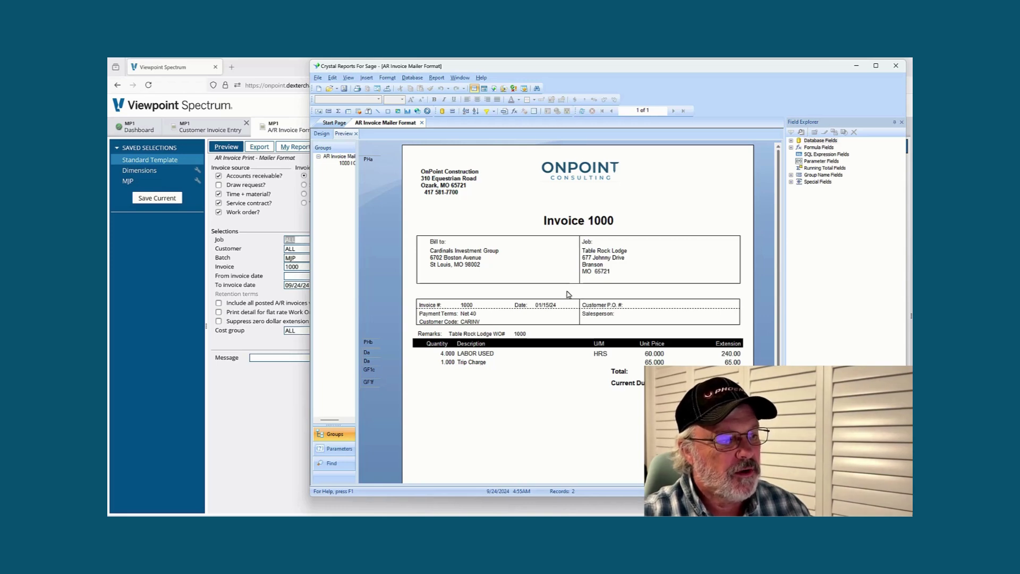
- In the design layout, examine the column headings in Page Header b and the "Continued from previous page" text in Page Header c
{"action": "left_click", "coordinate": [321, 136]}
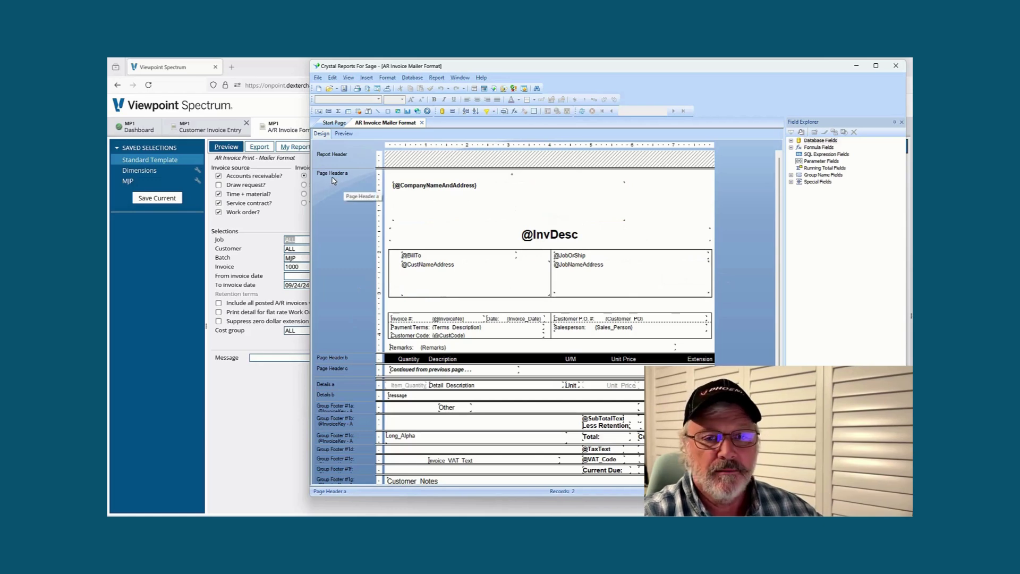
{"action": "left_click", "coordinate": [488, 361]}
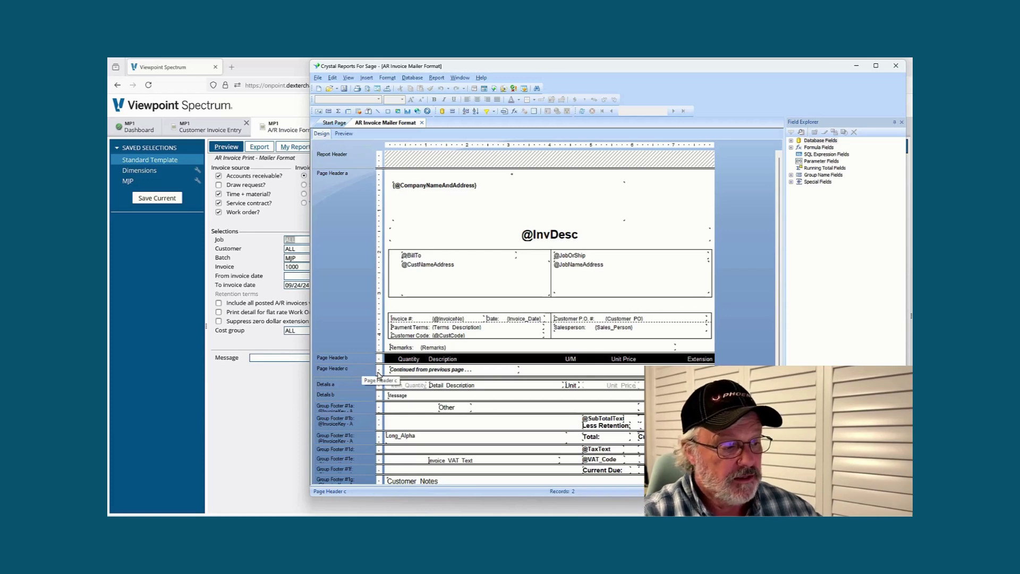
{"action": "left_click", "coordinate": [429, 370]}
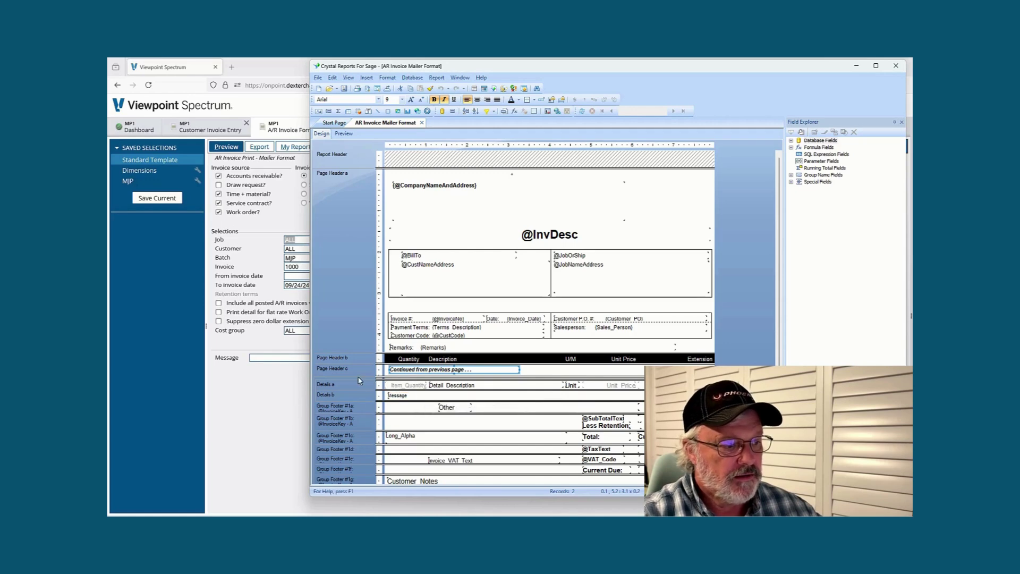
- Open the Section Expert for Page Header c, review its Common, Paging and Color options, and move the dialog aside
{"action": "right_click", "coordinate": [343, 370]}
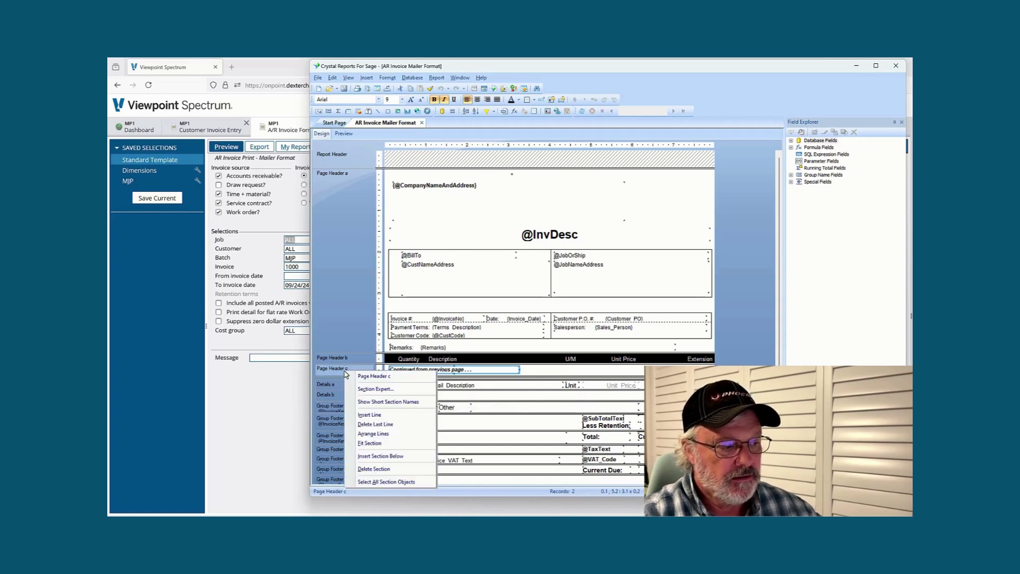
{"action": "left_click", "coordinate": [384, 390]}
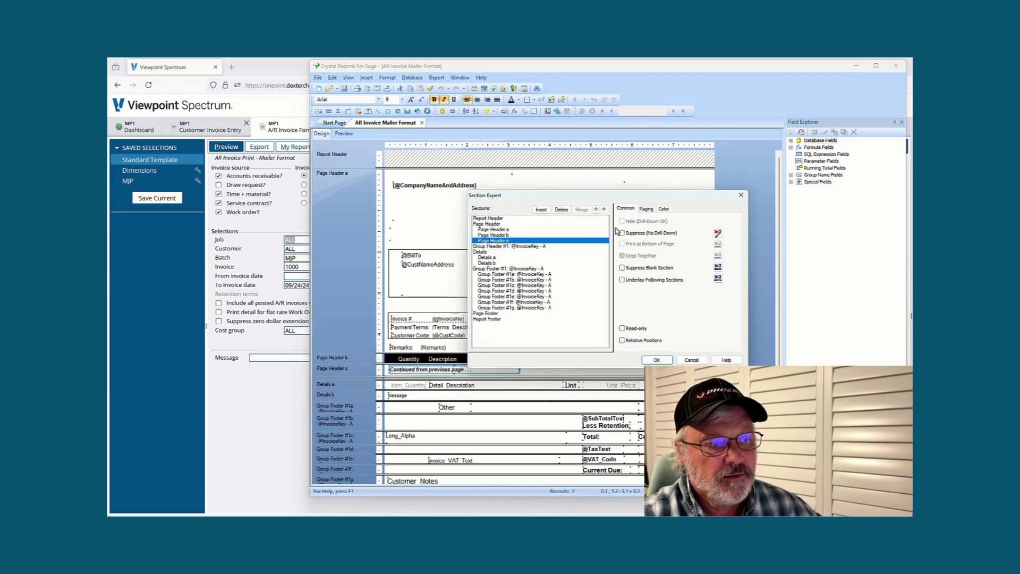
{"action": "left_click", "coordinate": [647, 210]}
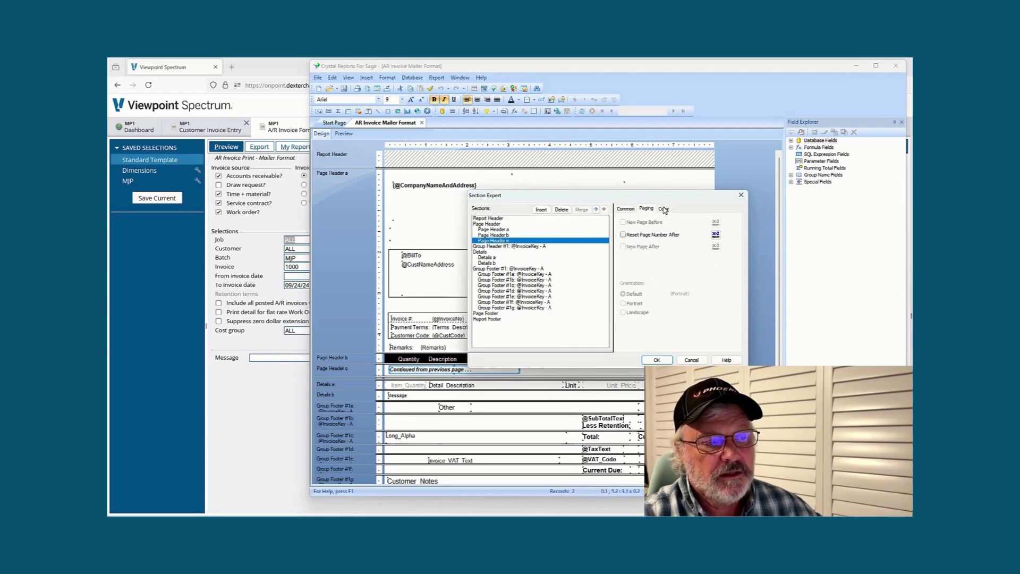
{"action": "left_click", "coordinate": [664, 209]}
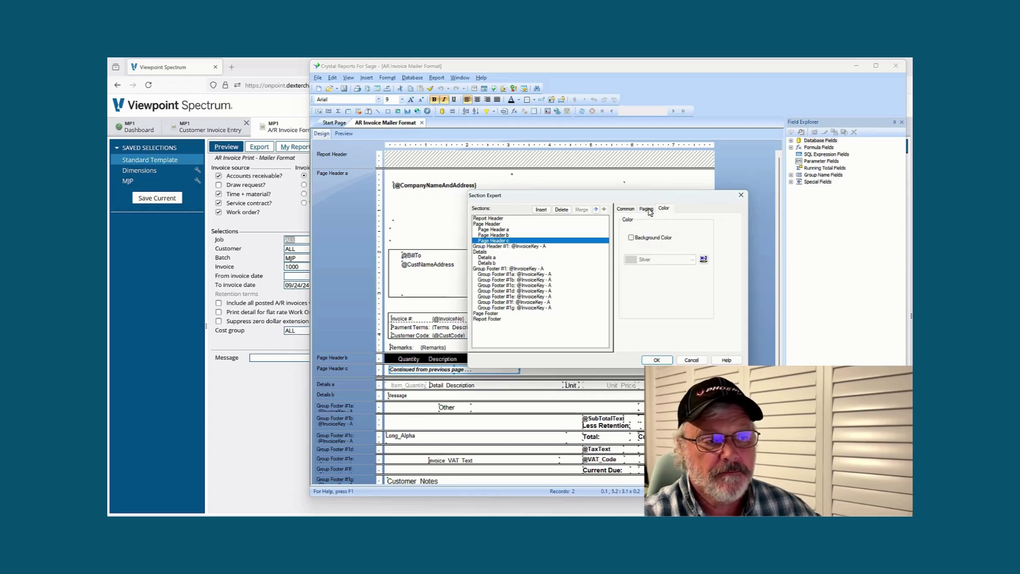
{"action": "left_click", "coordinate": [625, 209]}
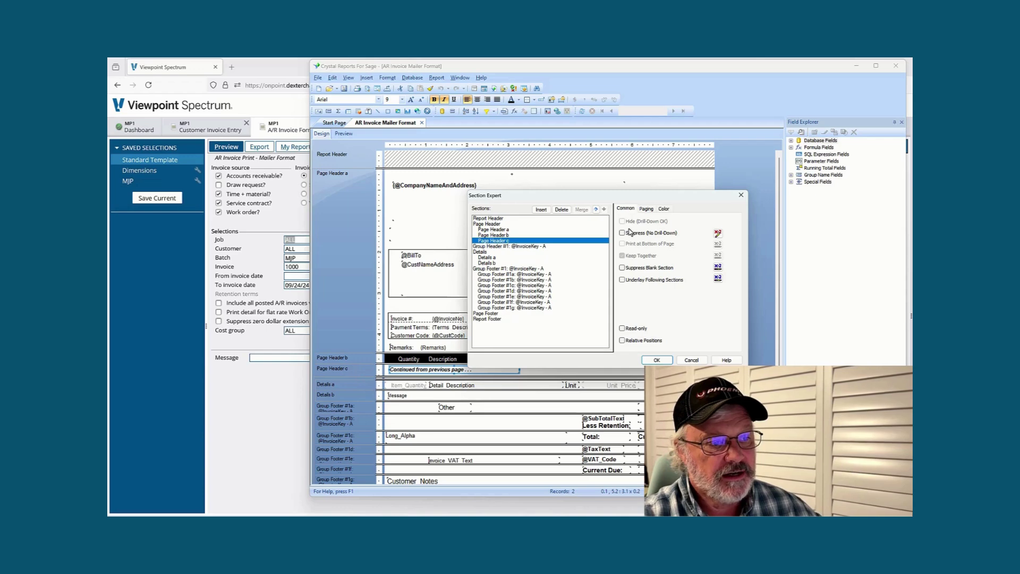
{"action": "left_click_drag", "start_coordinate": [645, 200], "coordinate": [736, 132]}
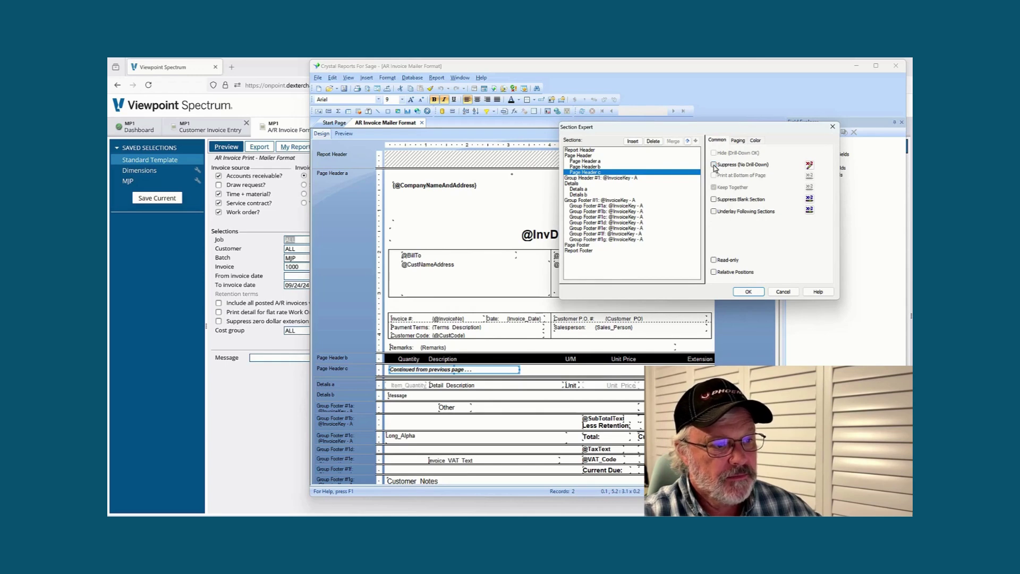
- Open the conditional formula behind Page Header c's Suppress (No Drill-Down) option and widen the formula editor to read it
{"action": "left_click", "coordinate": [714, 165]}
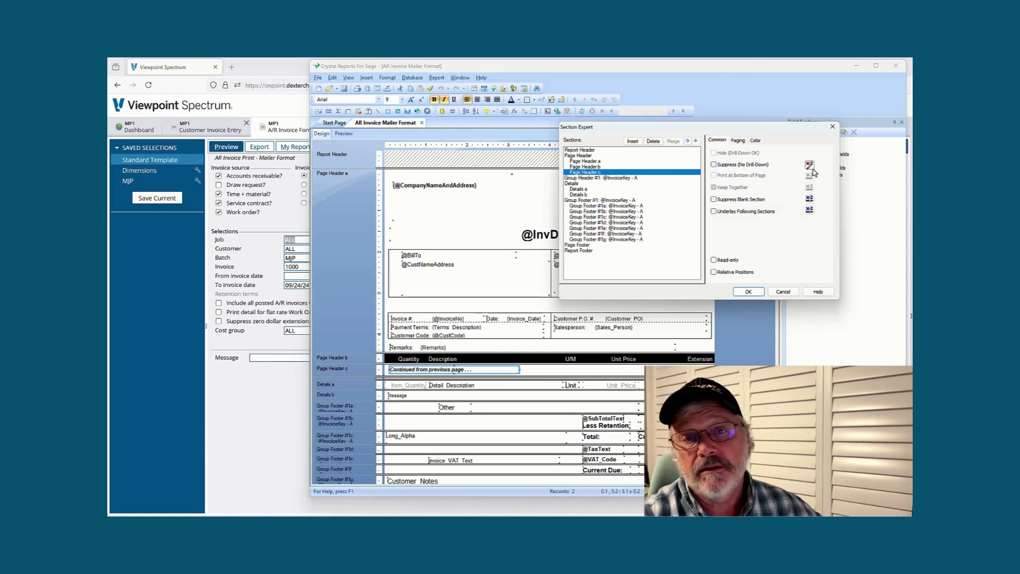
{"action": "left_click", "coordinate": [810, 165]}
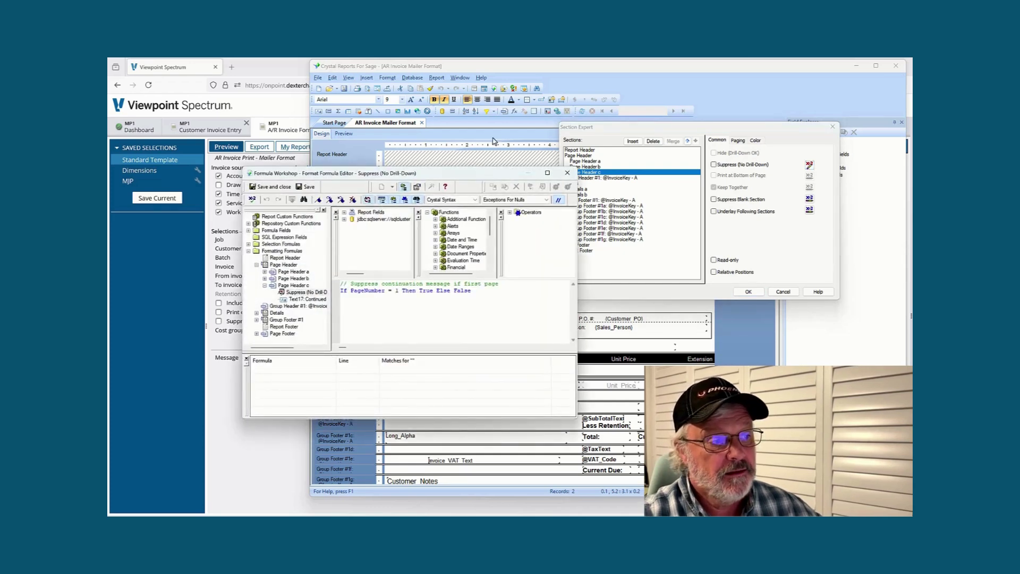
{"action": "left_click_drag", "start_coordinate": [486, 173], "coordinate": [490, 85]}
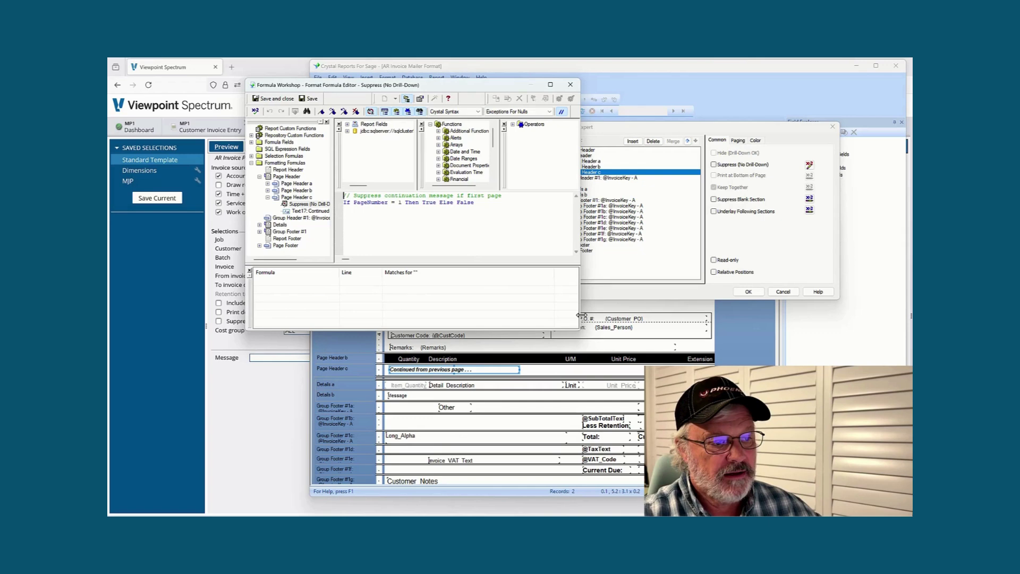
{"action": "left_click_drag", "start_coordinate": [582, 315], "coordinate": [811, 319]}
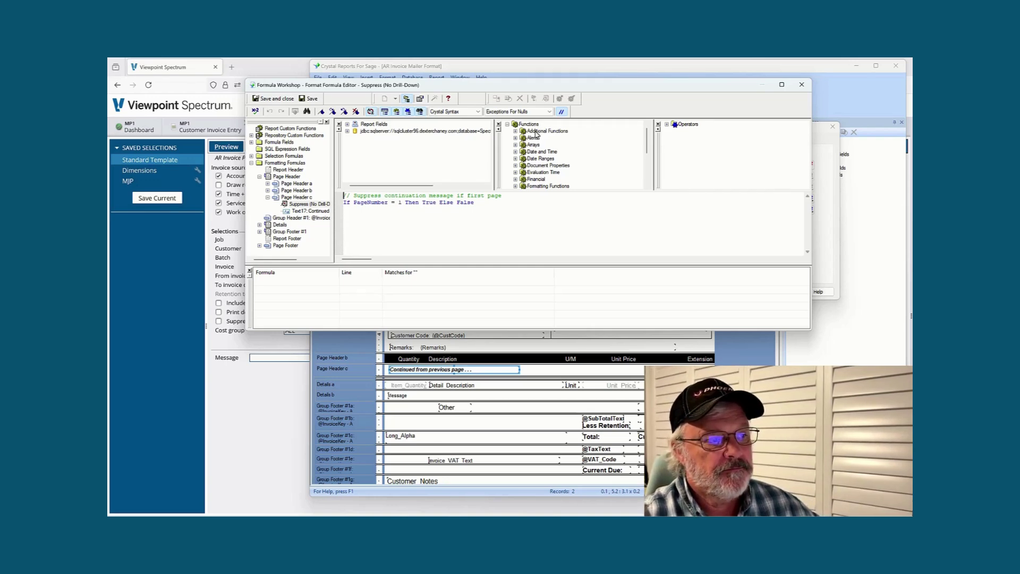
- Browse the Date and Time functions available for formulas, and leave the formula editor and Section Expert without changes
{"action": "left_click", "coordinate": [514, 152]}
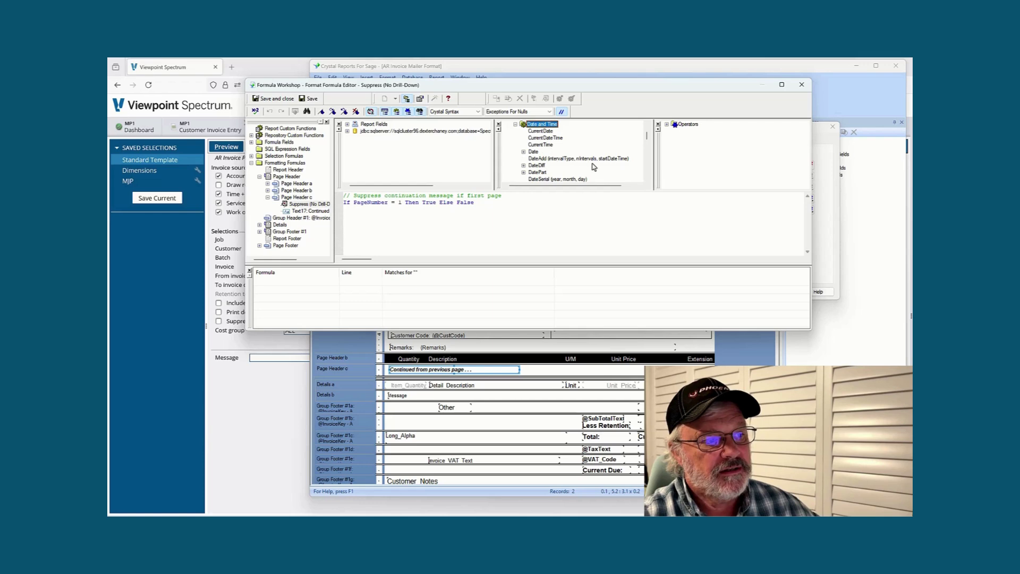
{"action": "scroll", "coordinate": [571, 176], "scroll_direction": "down", "scroll_amount": 2}
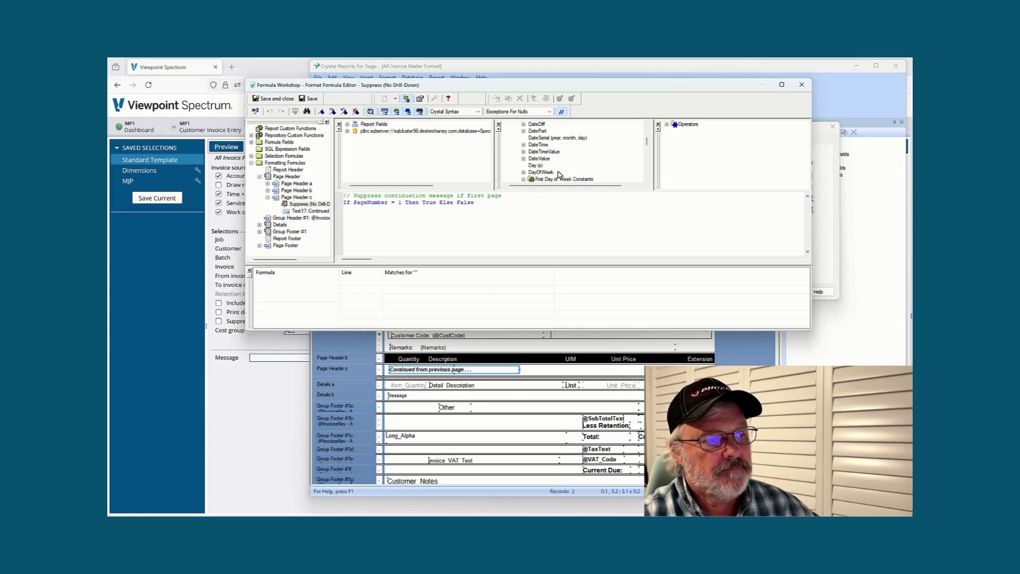
{"action": "scroll", "coordinate": [649, 143], "scroll_direction": "up", "scroll_amount": 2}
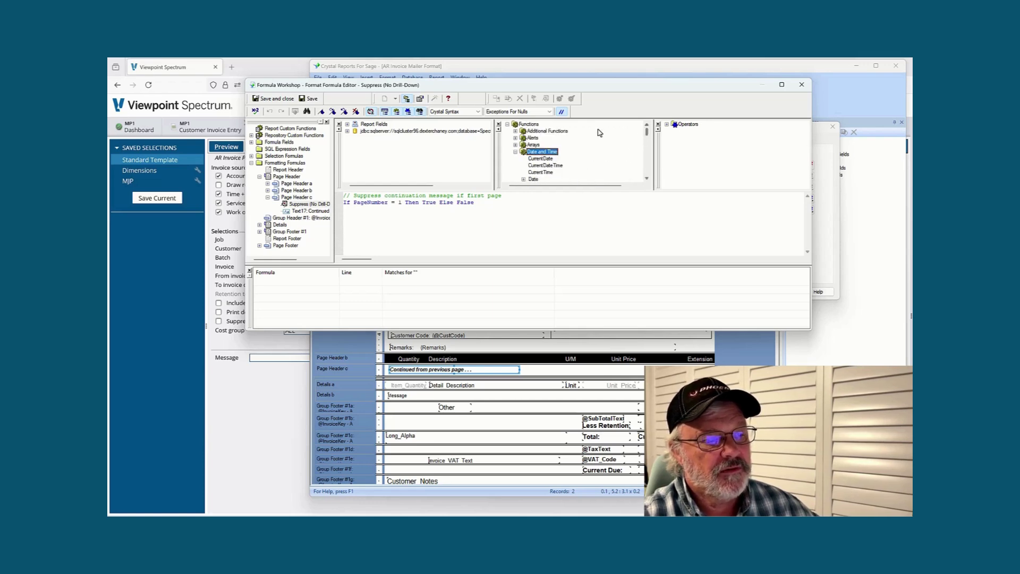
{"action": "left_click", "coordinate": [515, 153]}
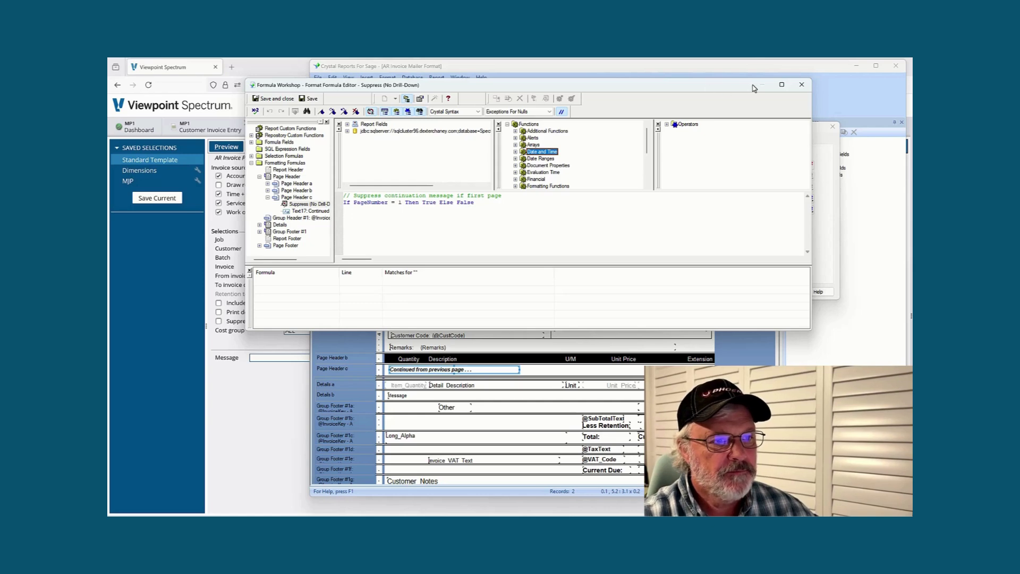
{"action": "left_click", "coordinate": [803, 86]}
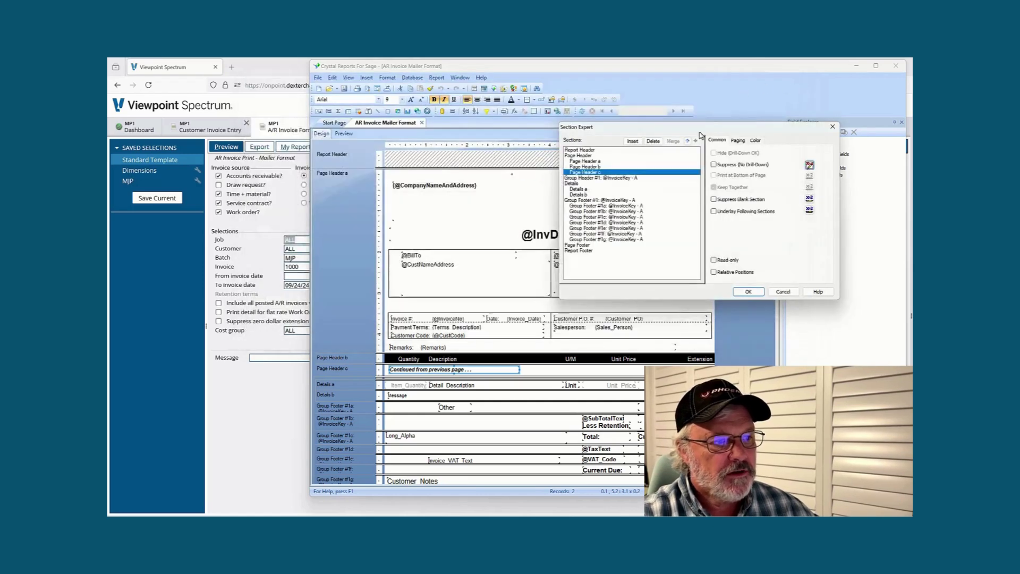
{"action": "left_click", "coordinate": [783, 292]}
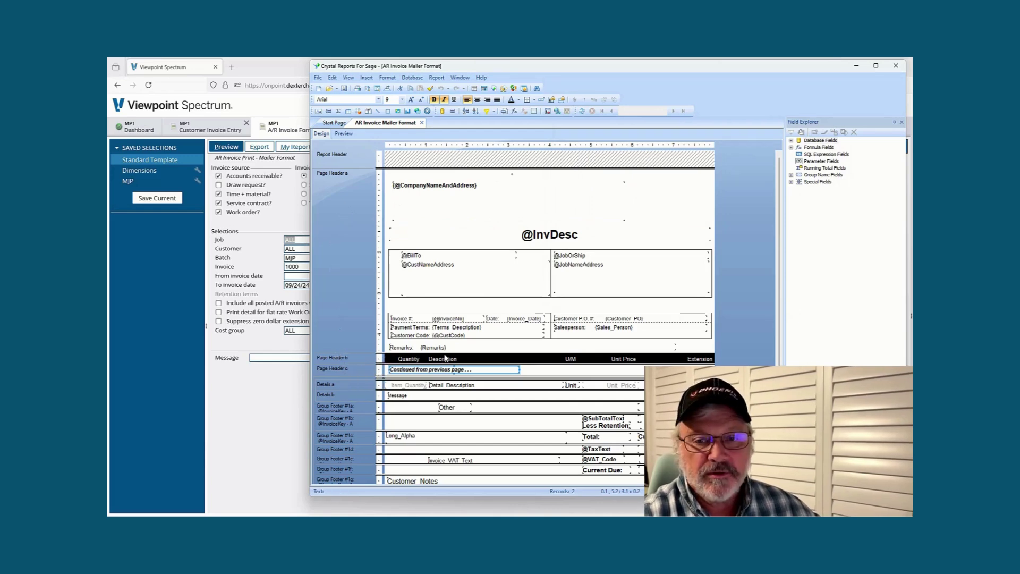
- Reopen the Section Expert from the design area, check Page Header c's settings, cancel, and select the "Continued from previous page" text
{"action": "right_click", "coordinate": [344, 364]}
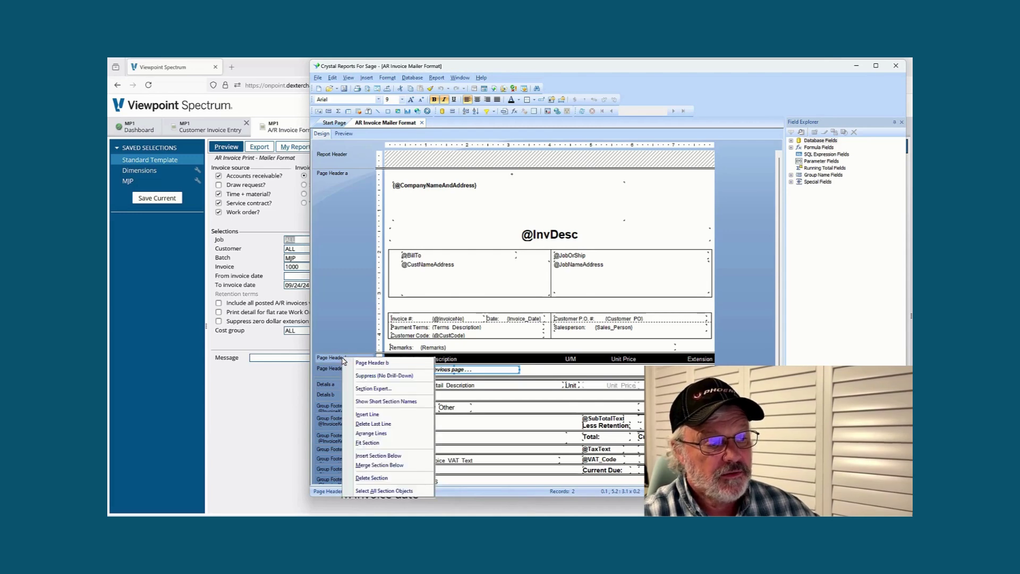
{"action": "right_click", "coordinate": [330, 375]}
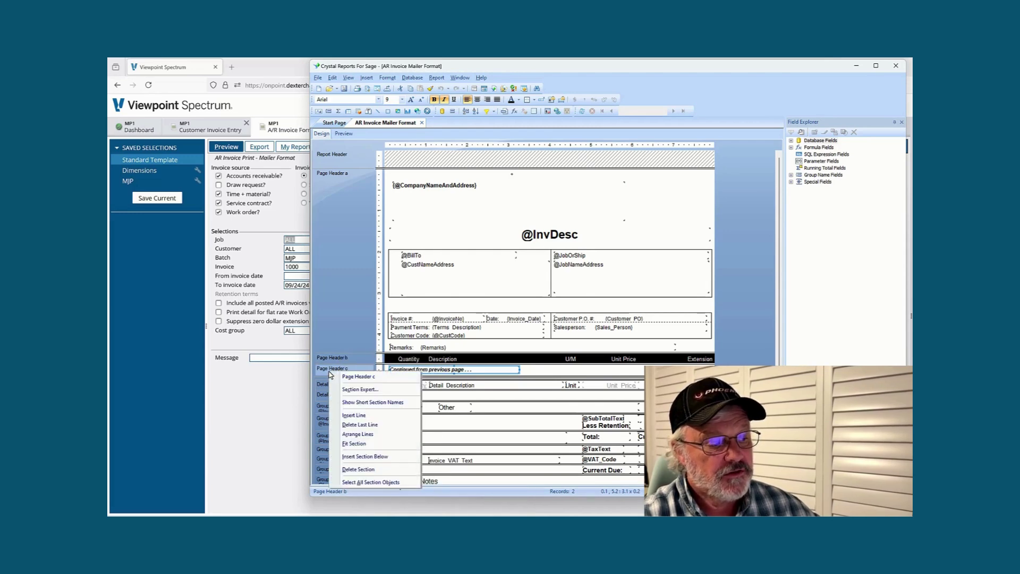
{"action": "left_click", "coordinate": [362, 391]}
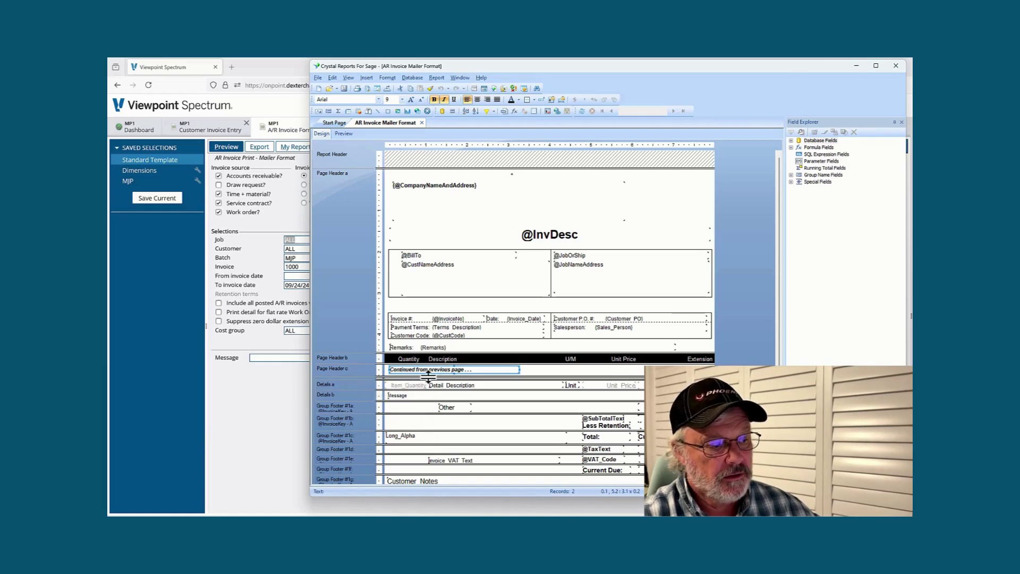
{"action": "right_click", "coordinate": [529, 373]}
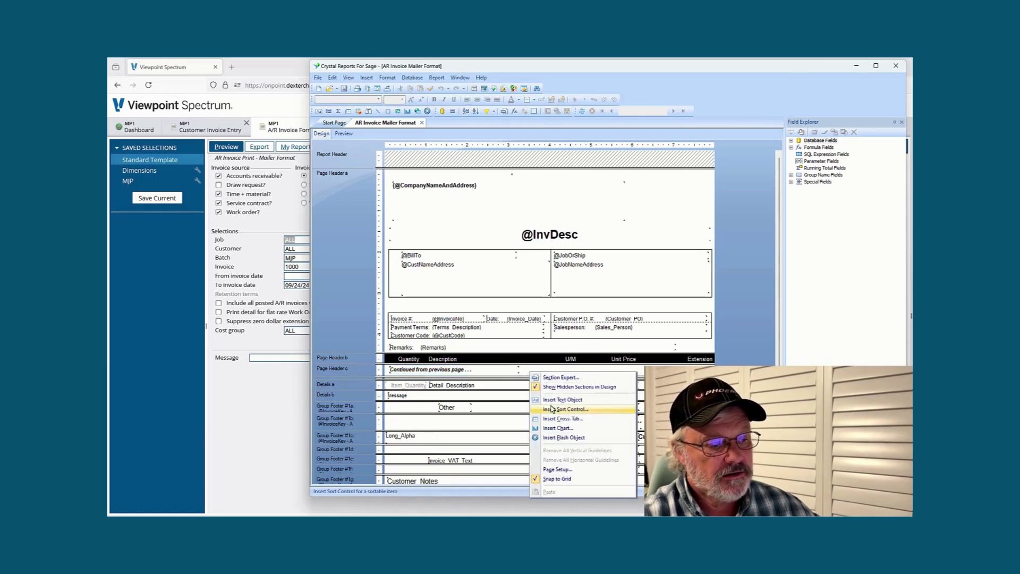
{"action": "left_click", "coordinate": [561, 378]}
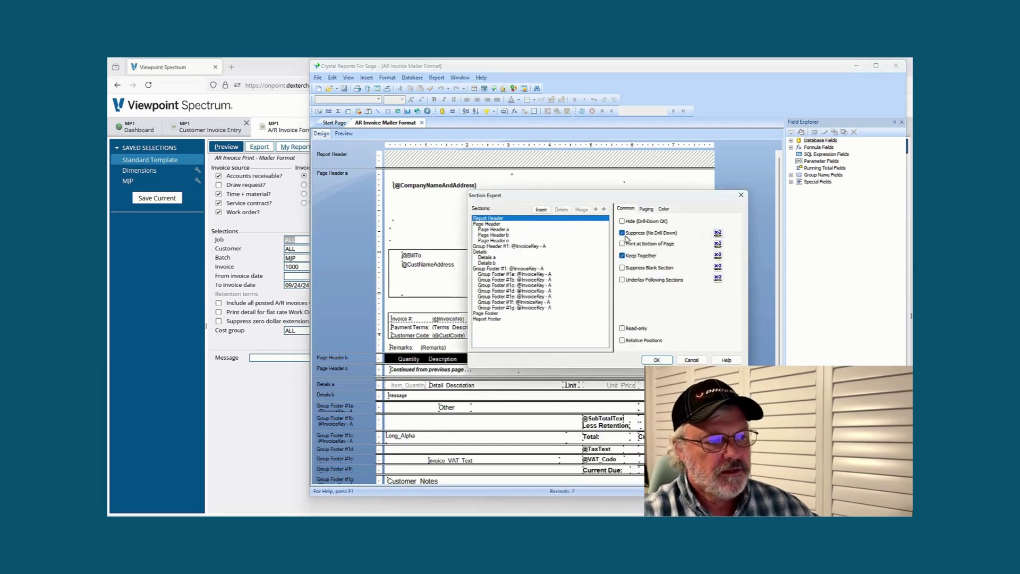
{"action": "left_click", "coordinate": [505, 242]}
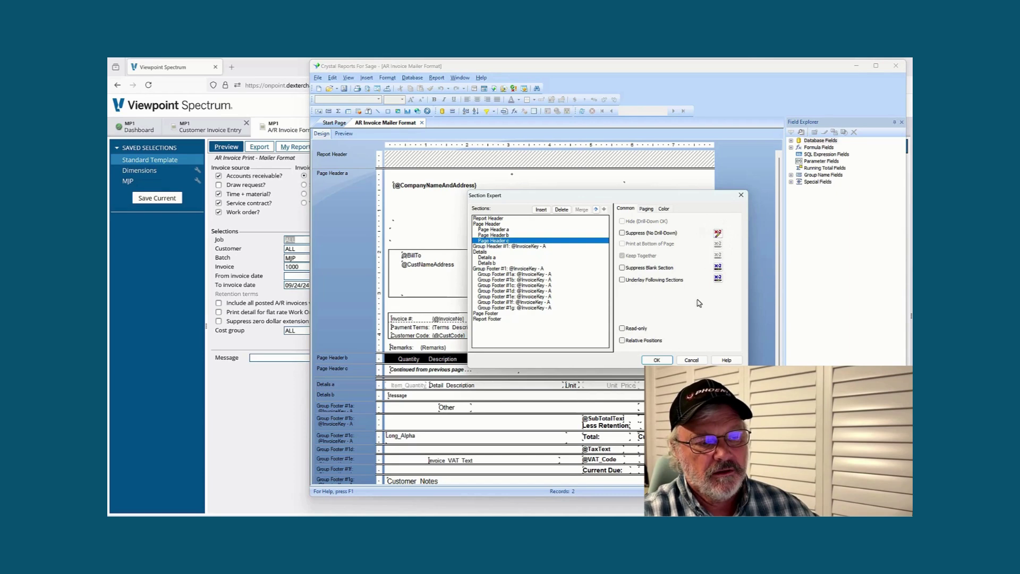
{"action": "left_click", "coordinate": [691, 360]}
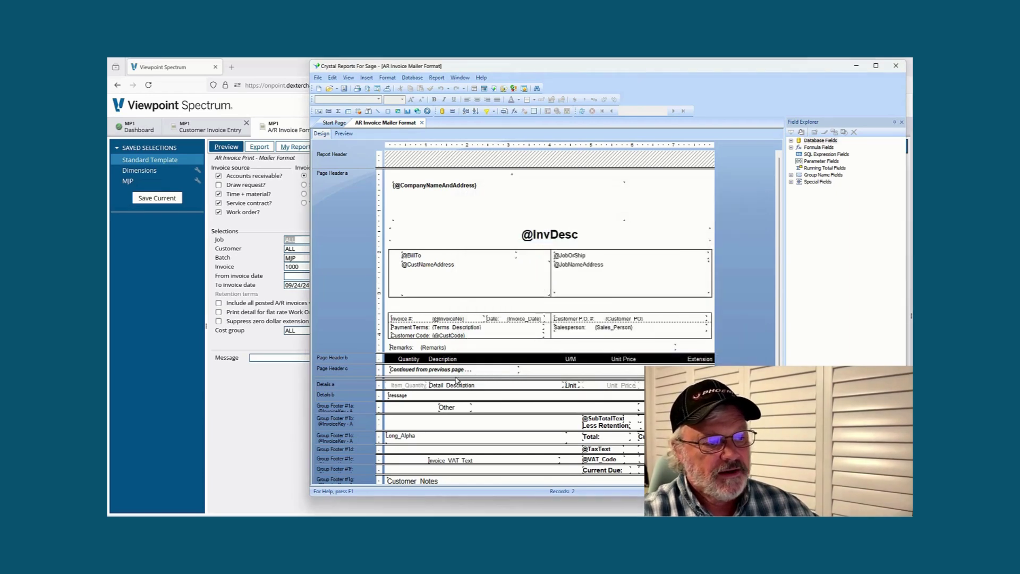
{"action": "left_click", "coordinate": [440, 370]}
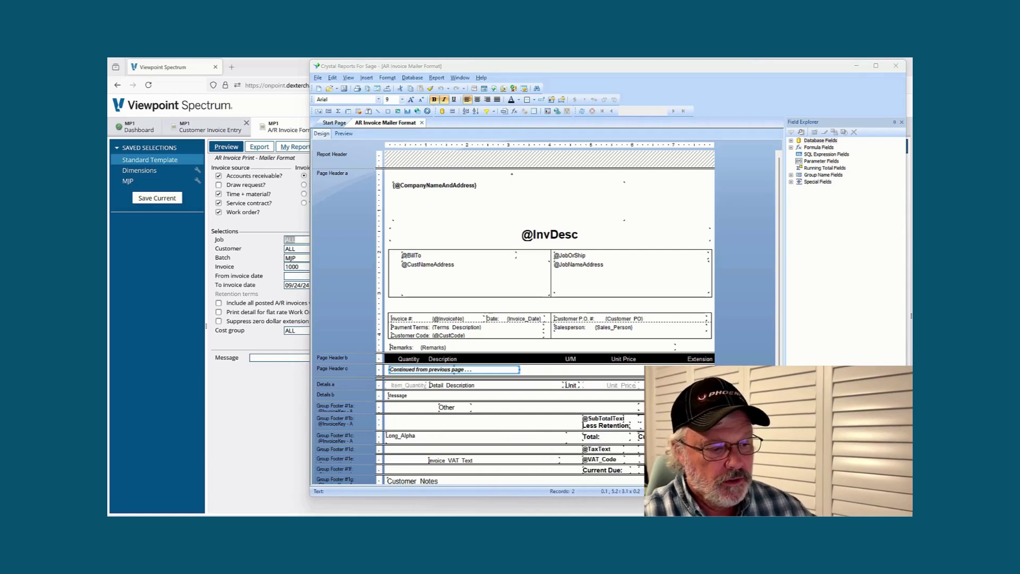
- Switch to the PowerPoint presentation and go through the slides from the form download to "Export Report with Data!"
{"action": "key", "text": "alt+Tab"}
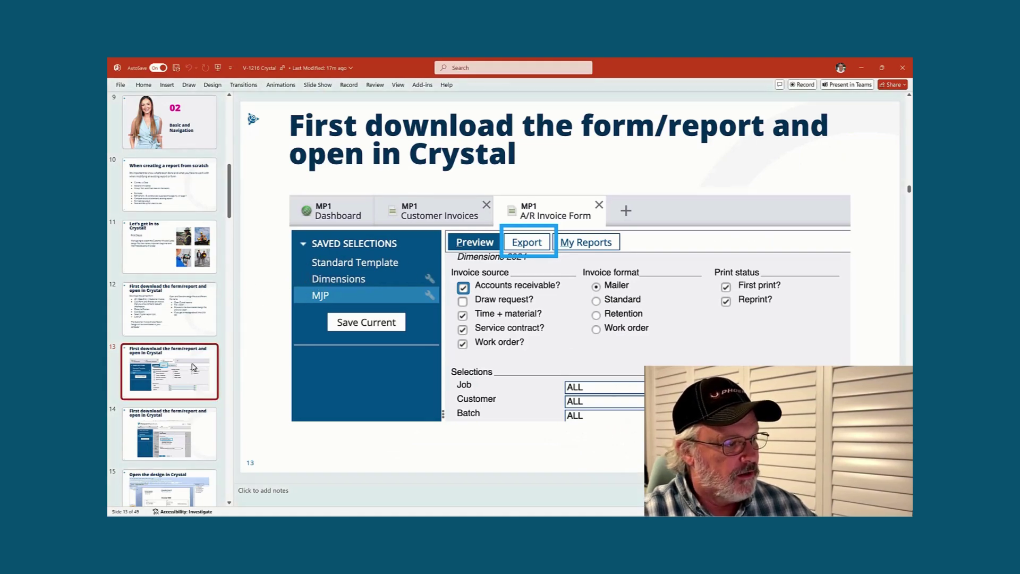
{"action": "key", "text": "Down"}
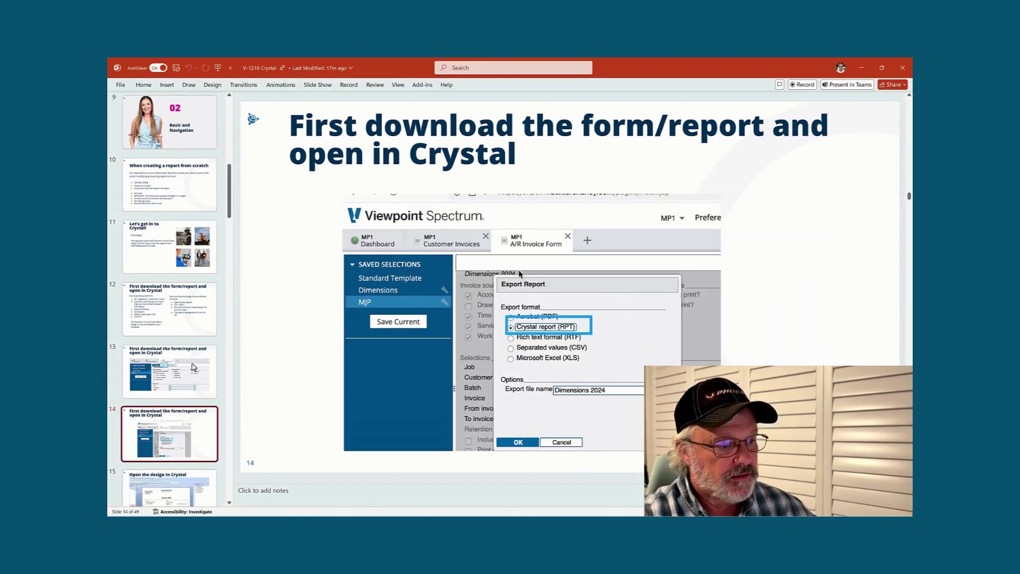
{"action": "key", "text": "Down"}
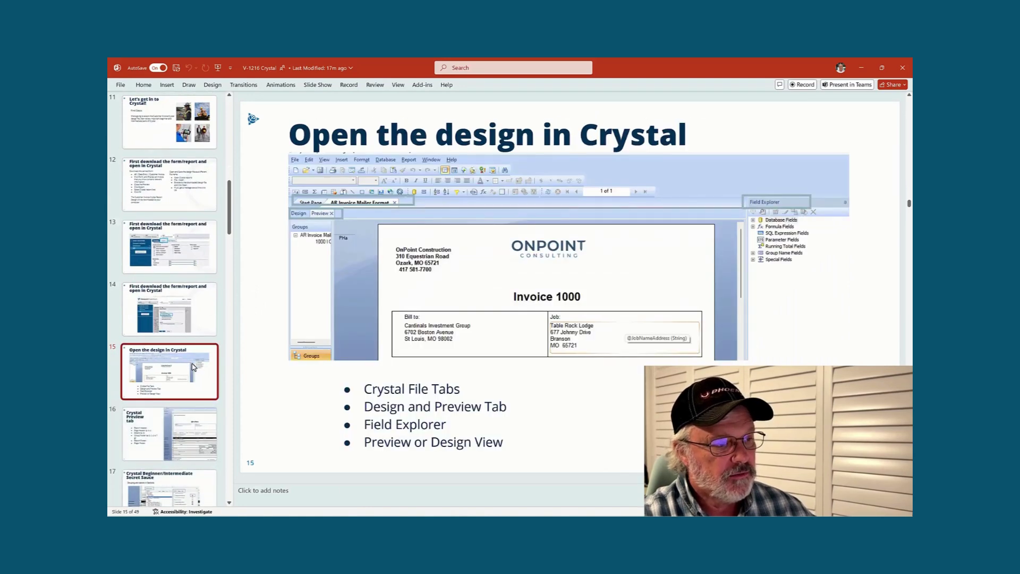
{"action": "key", "text": "Down"}
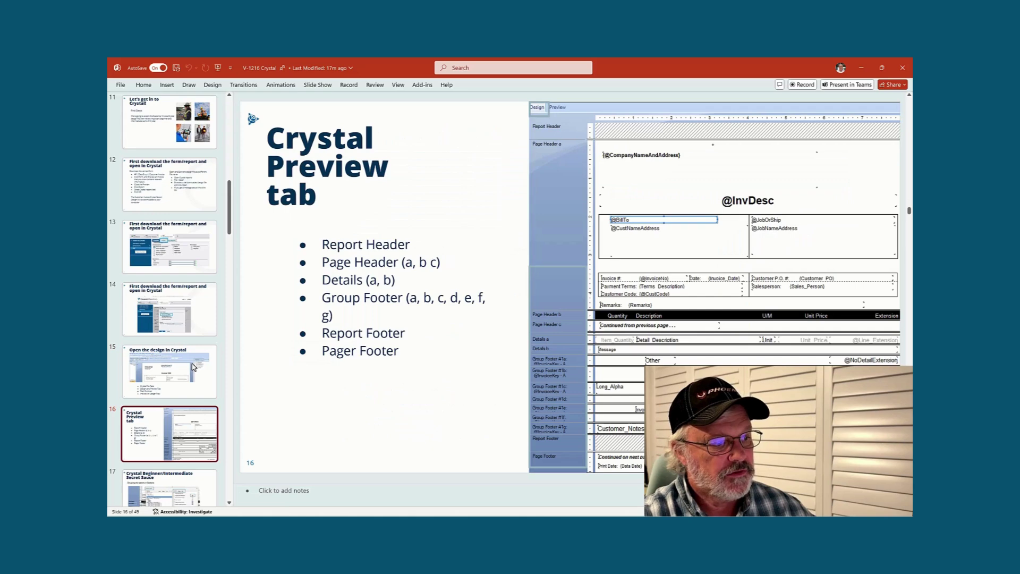
{"action": "key", "text": "Down"}
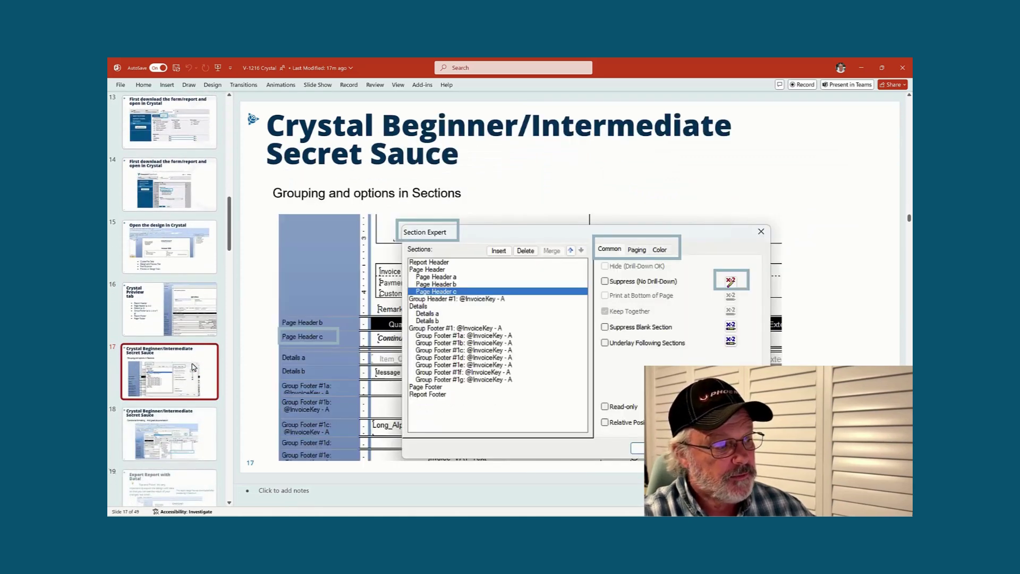
{"action": "key", "text": "Down"}
{"action": "key", "text": "Down"}
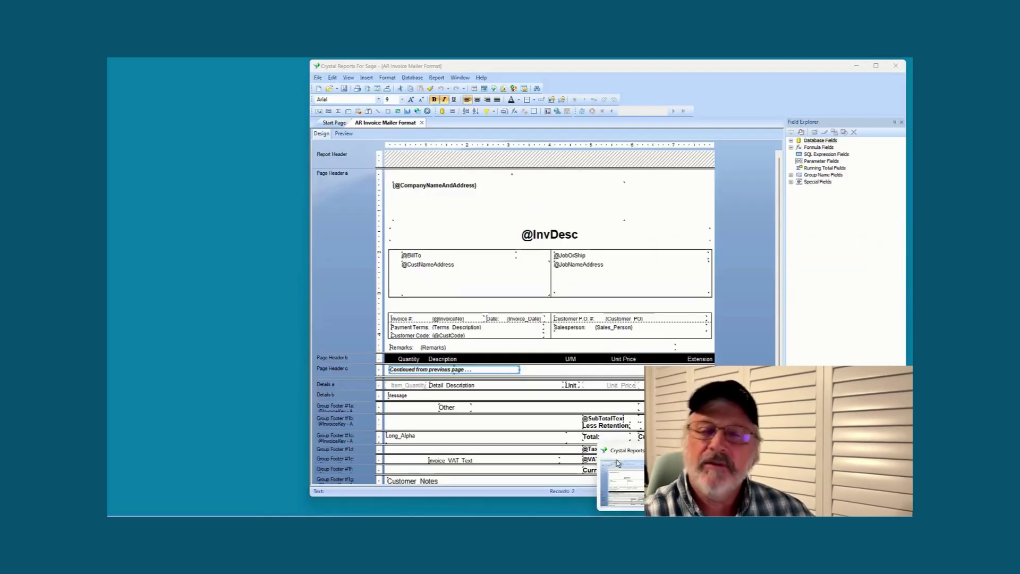
- Return to Crystal Reports and compare the company name and address block in the invoice preview with its field in the design layout
{"action": "left_click", "coordinate": [612, 465]}
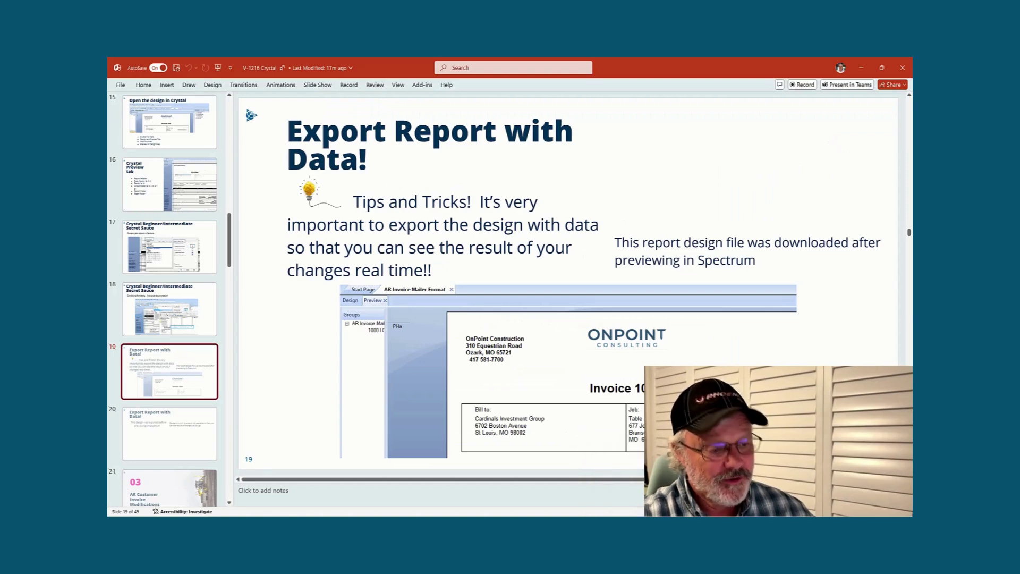
{"action": "key", "text": "alt+Tab"}
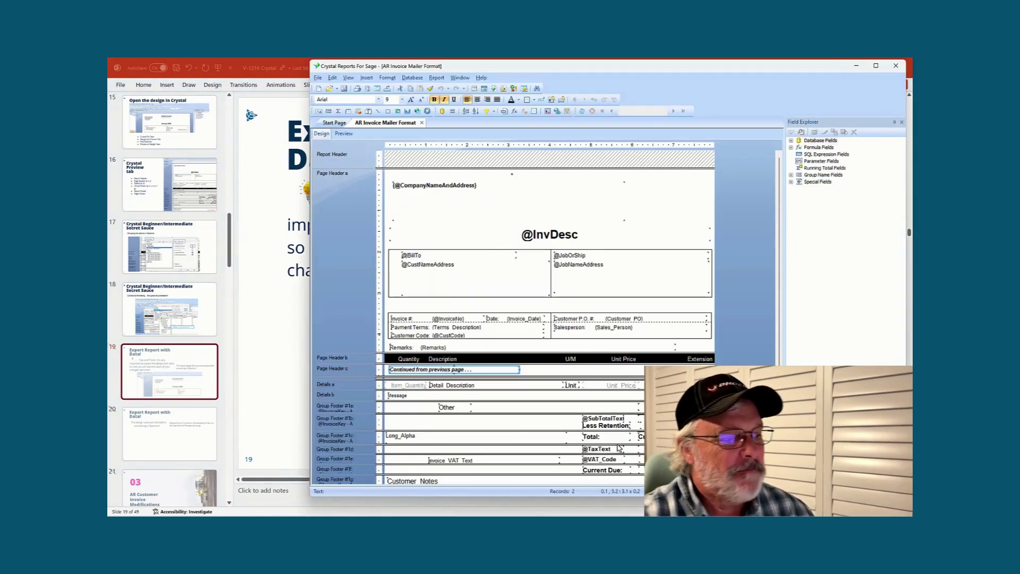
{"action": "left_click", "coordinate": [344, 134]}
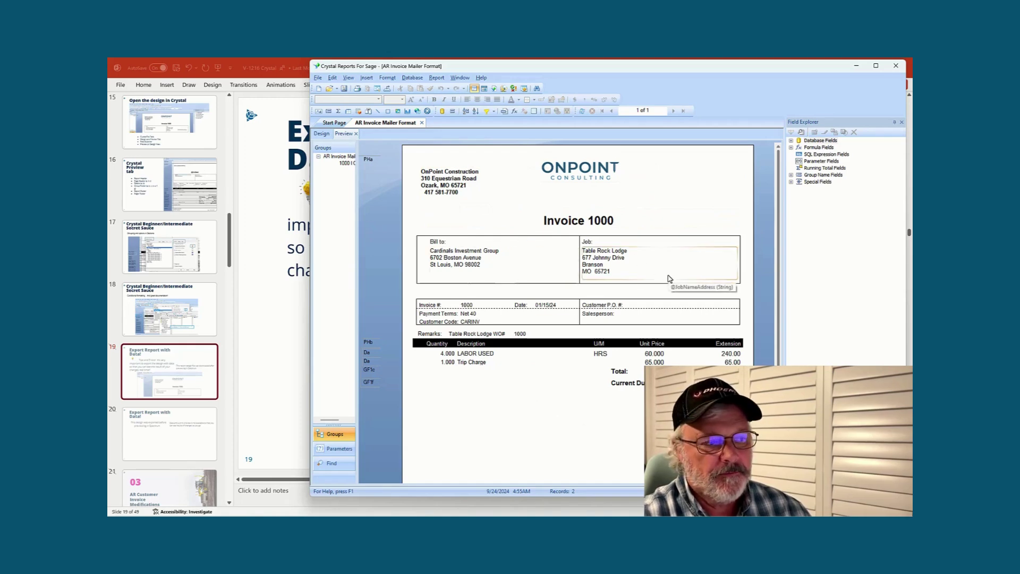
{"action": "left_click", "coordinate": [449, 192]}
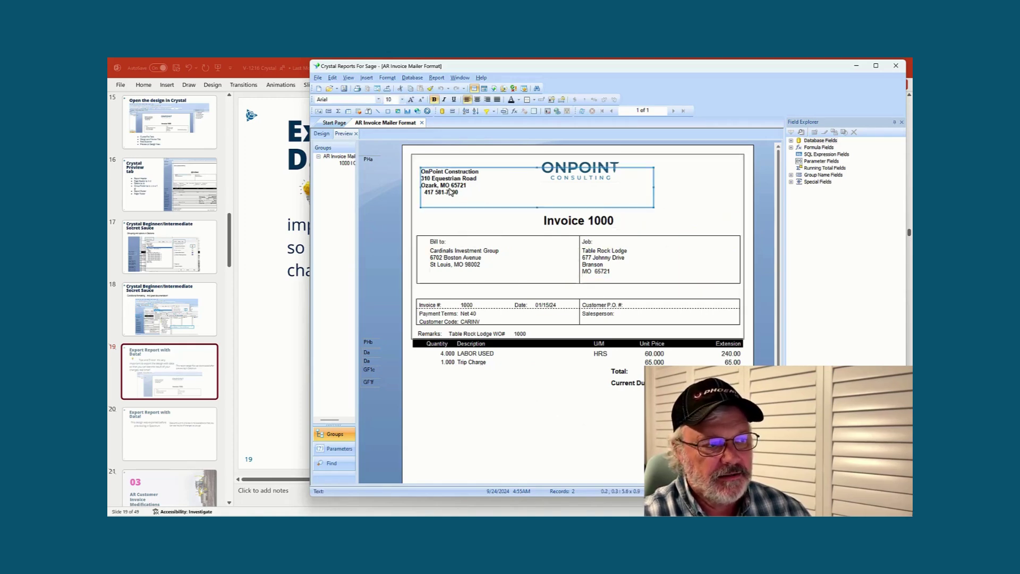
{"action": "left_click", "coordinate": [328, 134]}
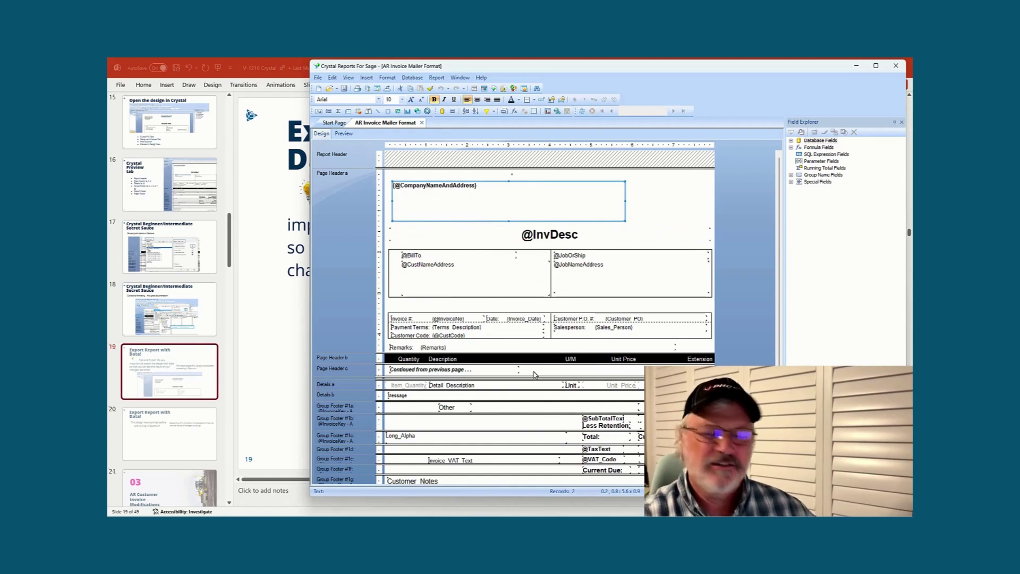
- Check the selected company name and address block in the invoice preview, and return to the design layout
{"action": "left_click", "coordinate": [347, 134]}
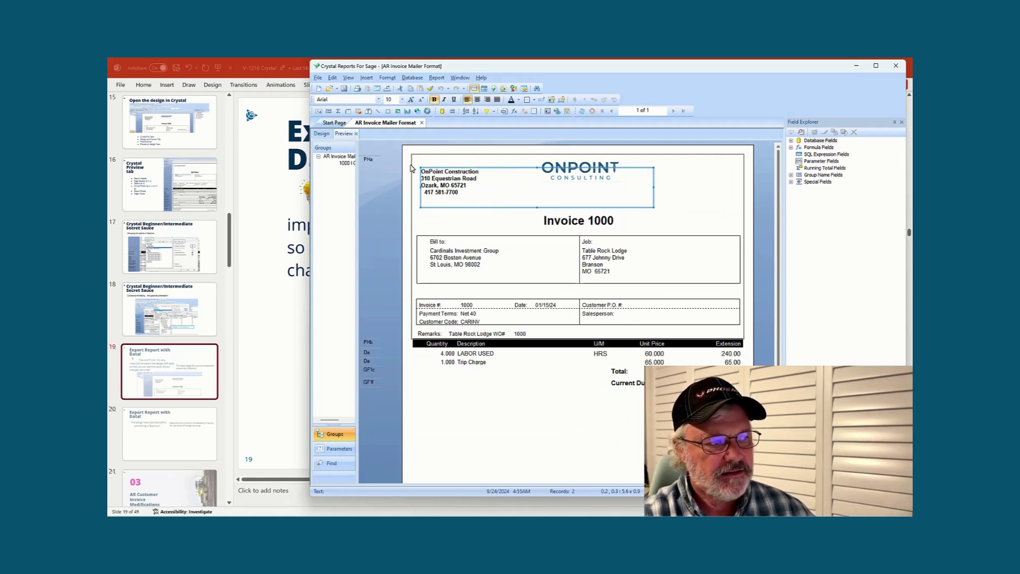
{"action": "left_click", "coordinate": [319, 135]}
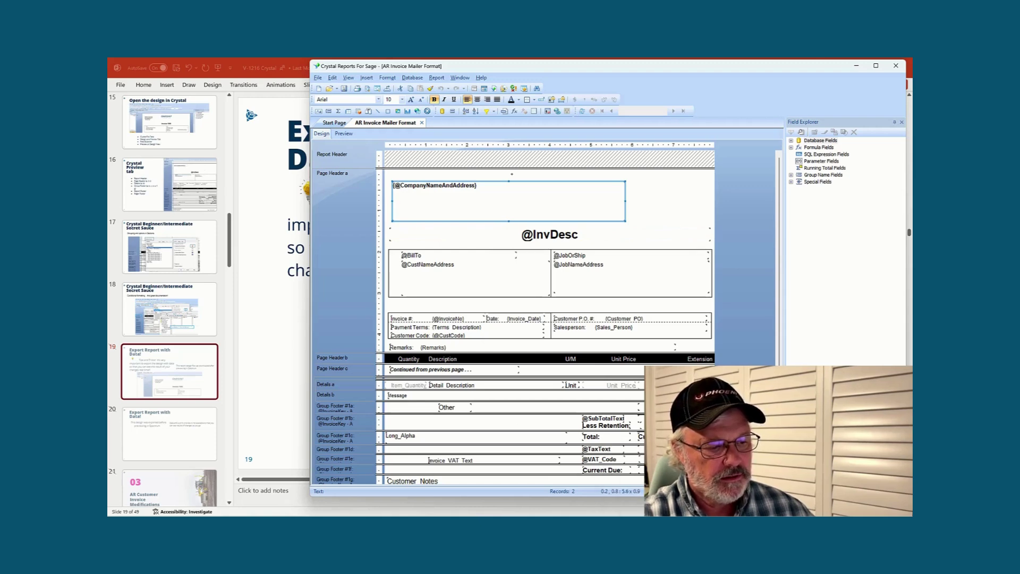
- Switch to the PowerPoint presentation and go through the slides from "Modify the AR Customer Invoice" to slide 25 on suppressing the company name
{"action": "key", "text": "alt+Tab"}
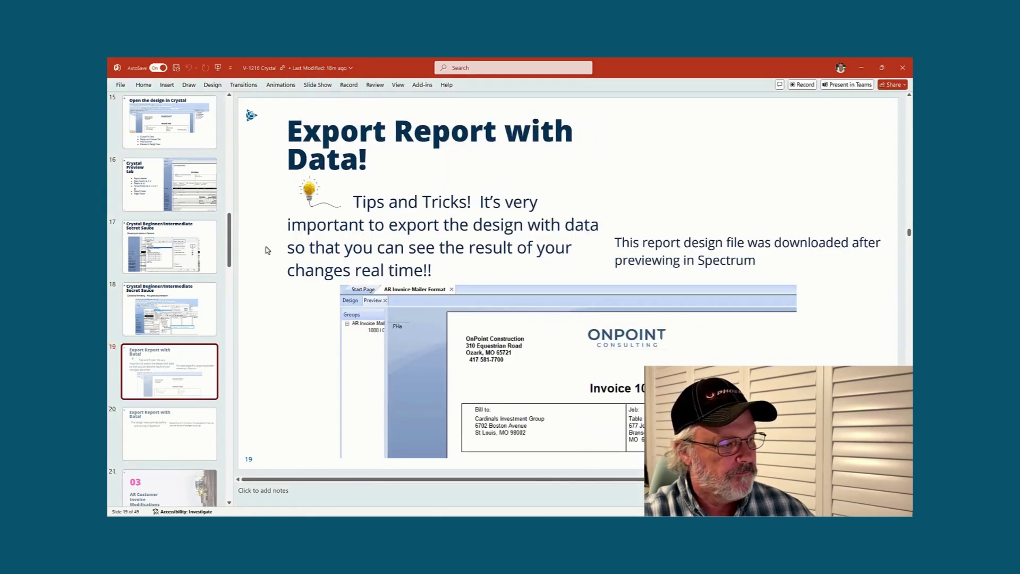
{"action": "left_click_drag", "start_coordinate": [237, 249], "coordinate": [228, 280]}
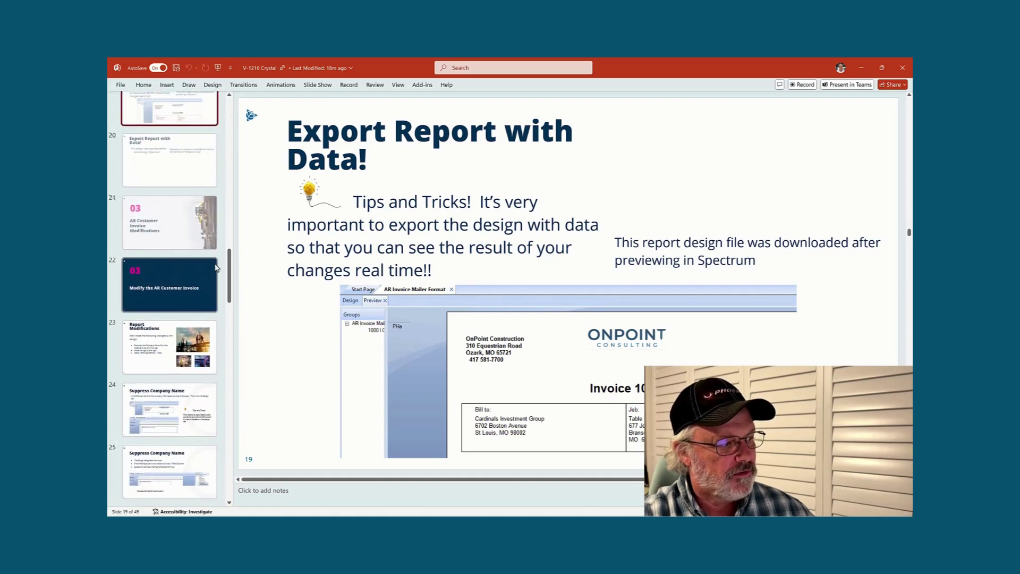
{"action": "left_click", "coordinate": [176, 261]}
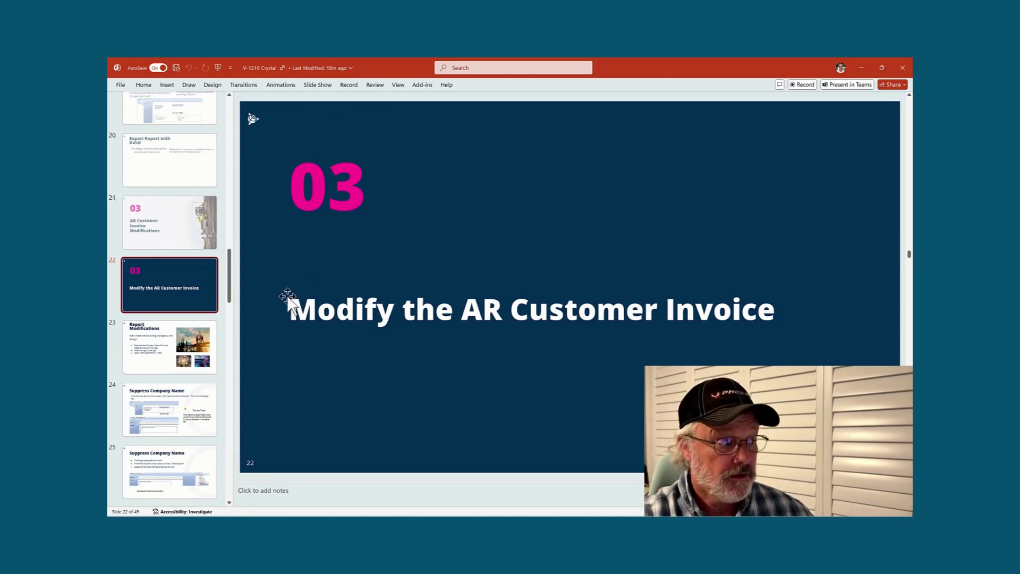
{"action": "left_click", "coordinate": [182, 345]}
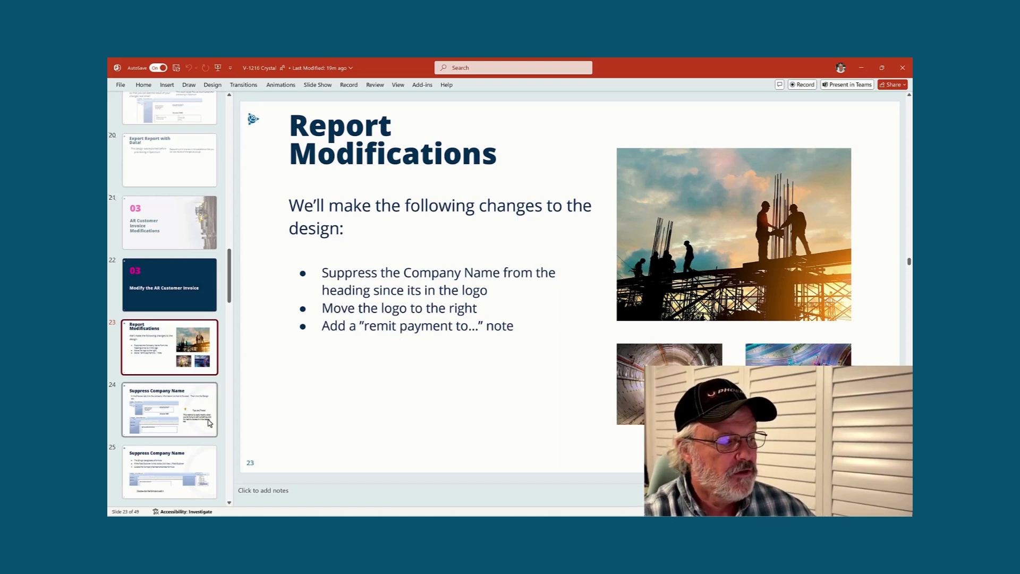
{"action": "left_click", "coordinate": [196, 410]}
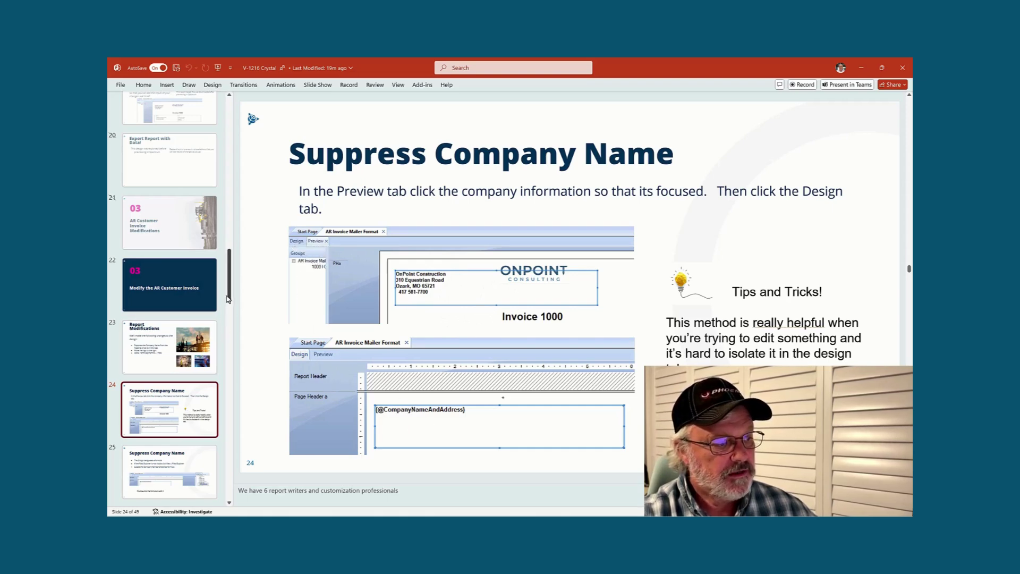
{"action": "scroll", "coordinate": [228, 318], "scroll_direction": "down", "scroll_amount": 3}
{"action": "scroll", "coordinate": [229, 319], "scroll_direction": "down", "scroll_amount": 3}
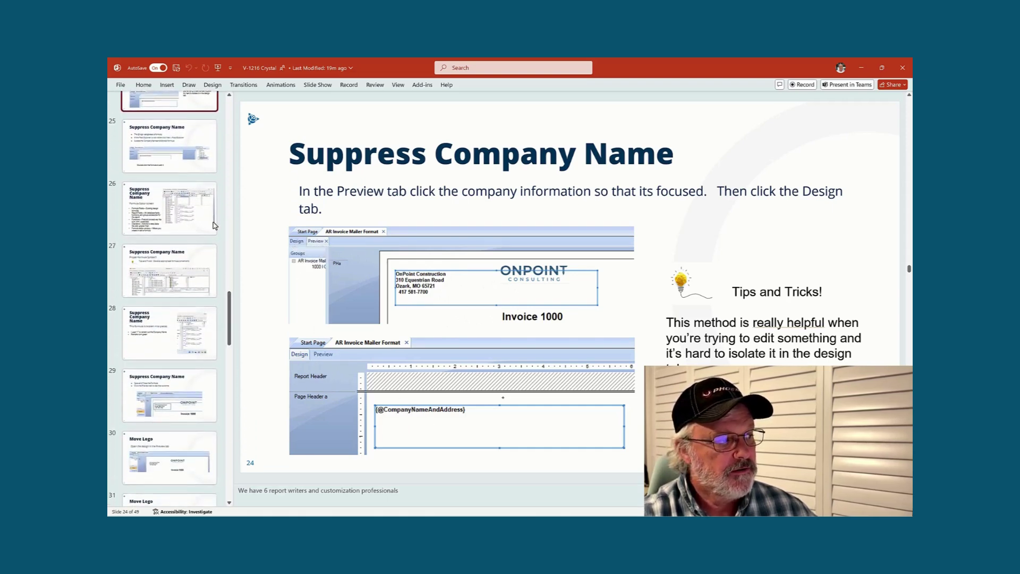
{"action": "left_click", "coordinate": [169, 209]}
{"action": "left_click", "coordinate": [168, 161]}
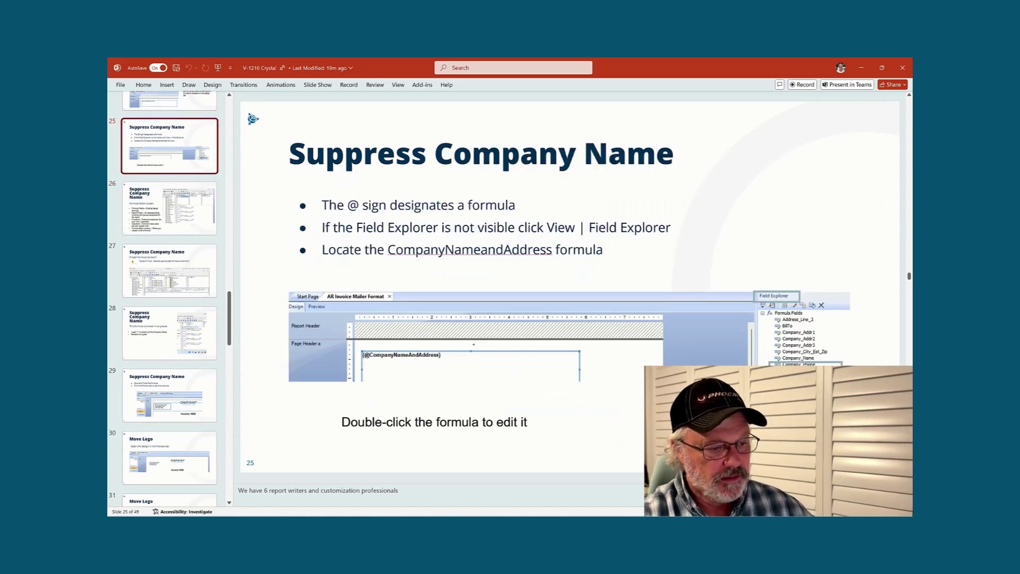
- Return to Crystal Reports and match the company block in the invoice preview with its text object in the design layout
{"action": "key", "text": "alt+Tab"}
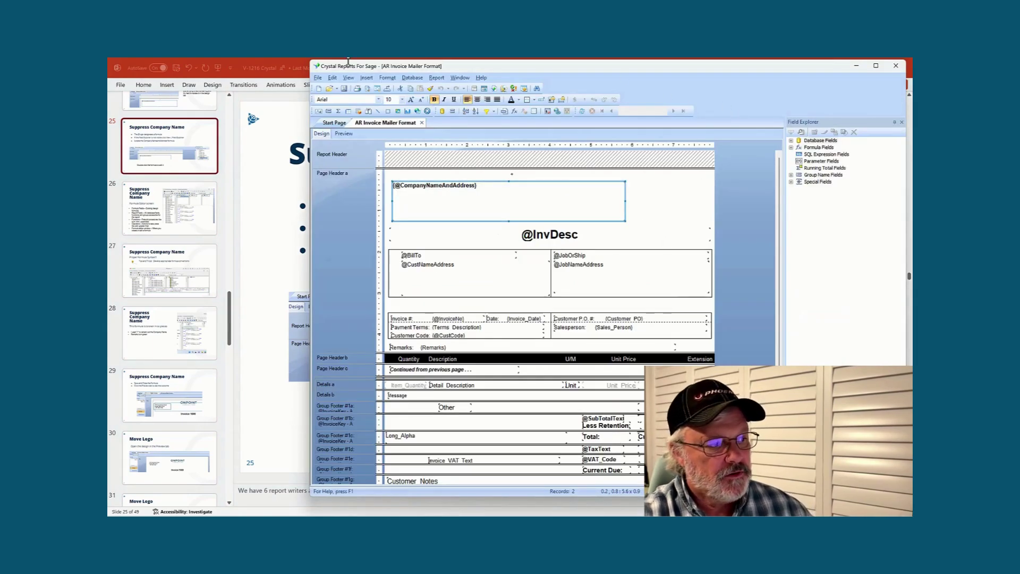
{"action": "left_click", "coordinate": [446, 173]}
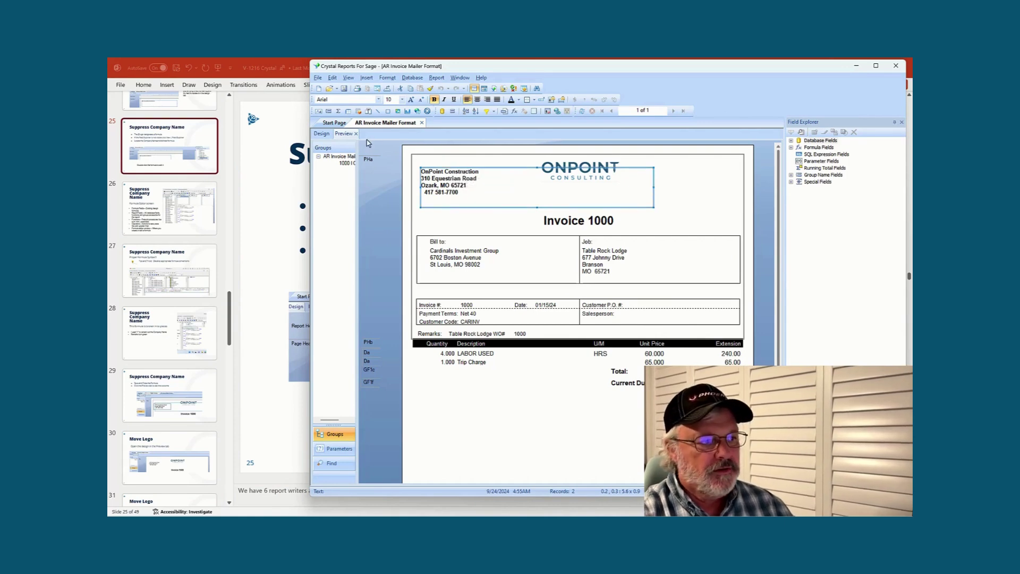
{"action": "key", "text": "ctrl+d"}
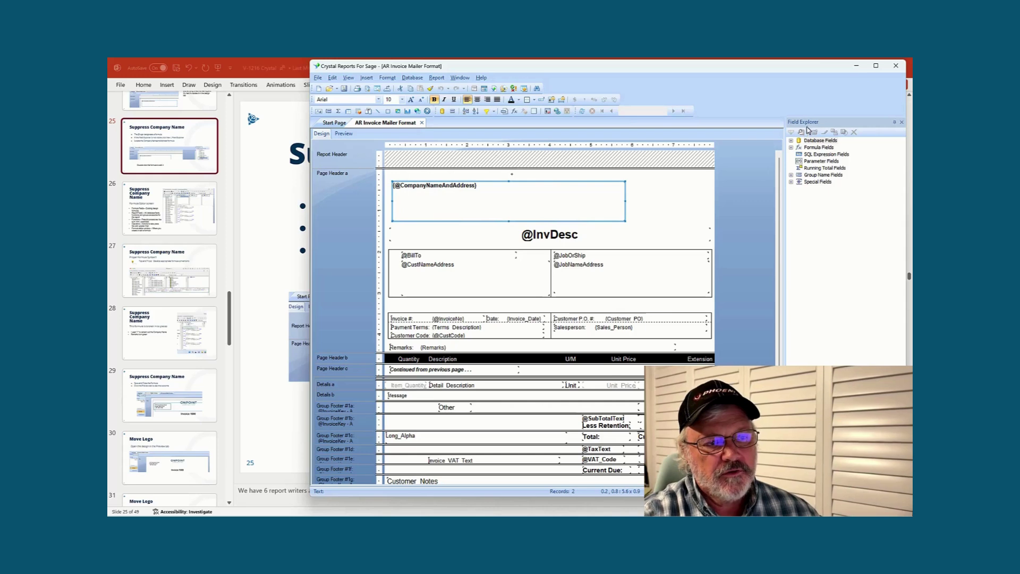
- Open the CompanyNameAndAddress formula from the report's formula fields for editing and read through its address and phone conditions
{"action": "left_click", "coordinate": [791, 148]}
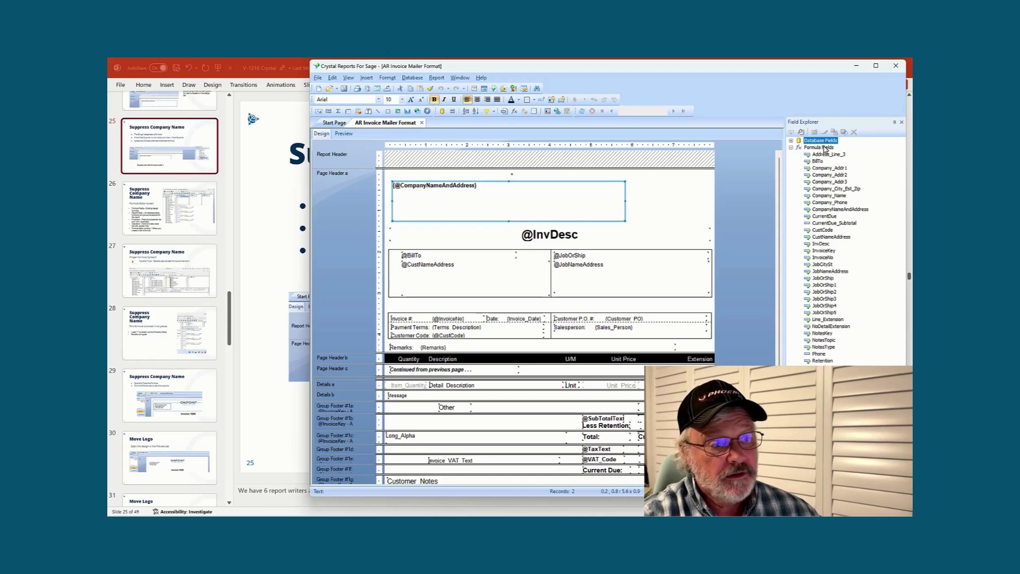
{"action": "left_click", "coordinate": [833, 211]}
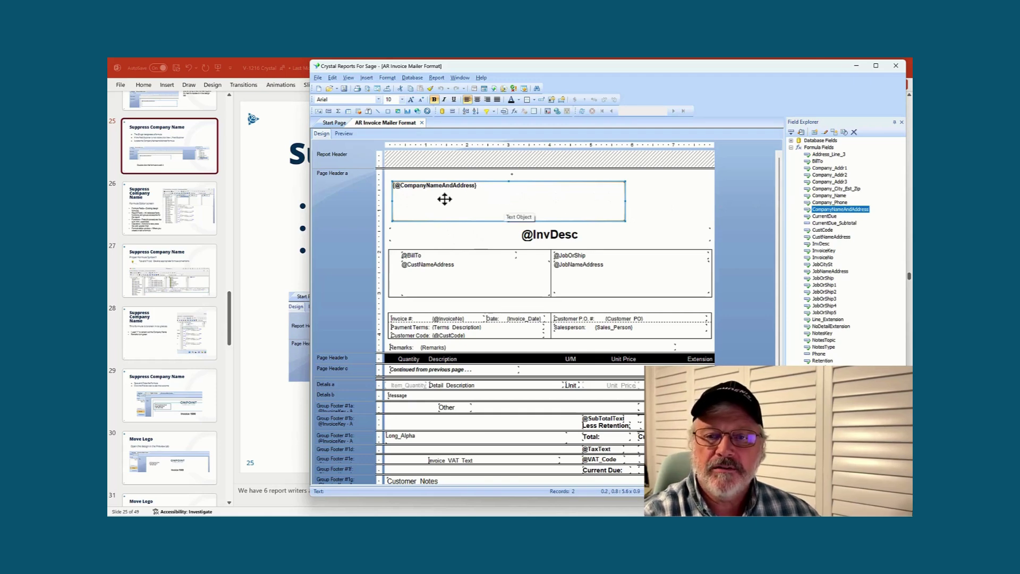
{"action": "double_click", "coordinate": [841, 210]}
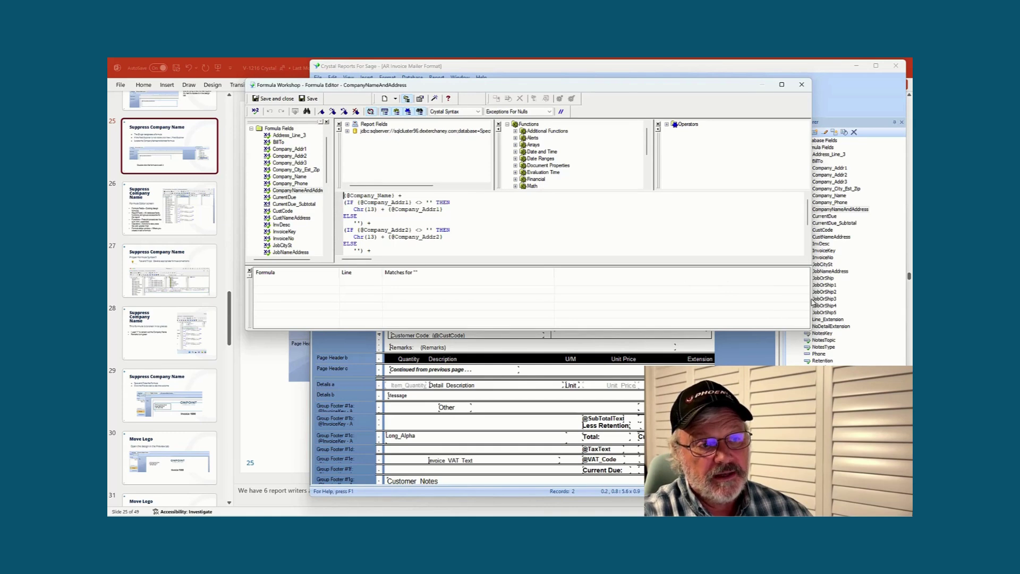
{"action": "mouse_move", "coordinate": [802, 266]}
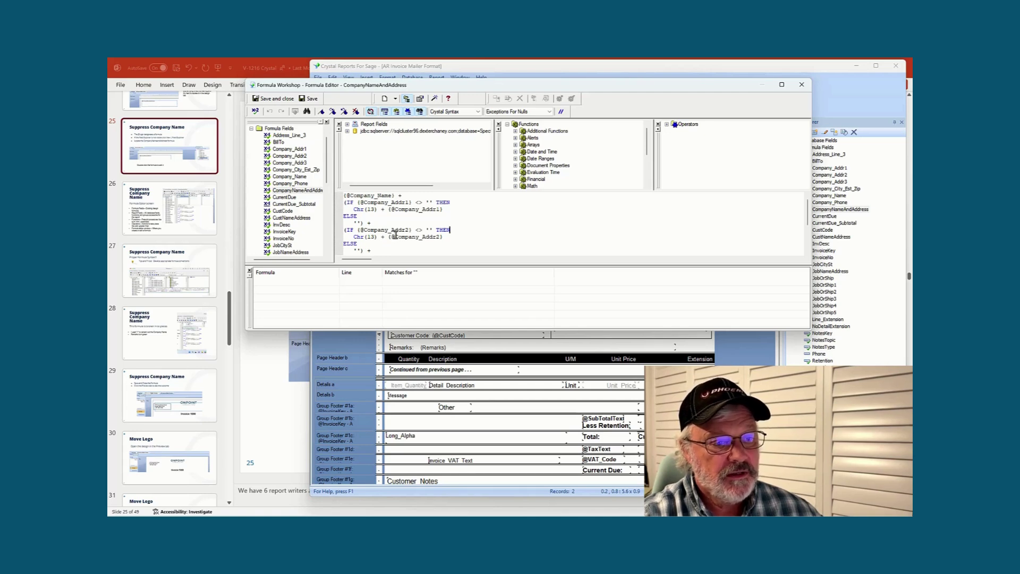
{"action": "scroll", "coordinate": [809, 230], "scroll_direction": "down", "scroll_amount": 1}
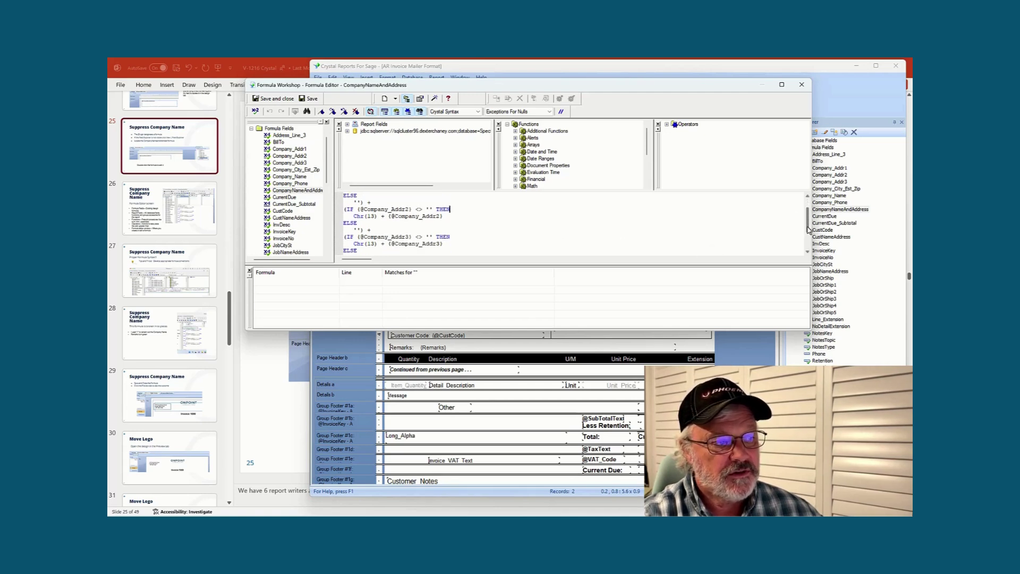
{"action": "left_click_drag", "start_coordinate": [809, 229], "coordinate": [811, 245]}
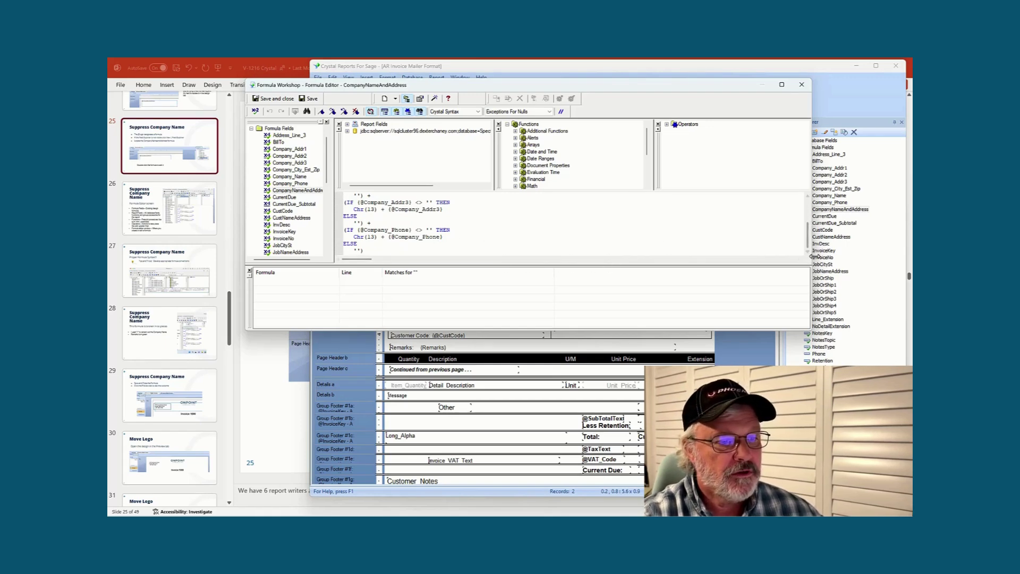
{"action": "scroll", "coordinate": [809, 231], "scroll_direction": "up", "scroll_amount": 3}
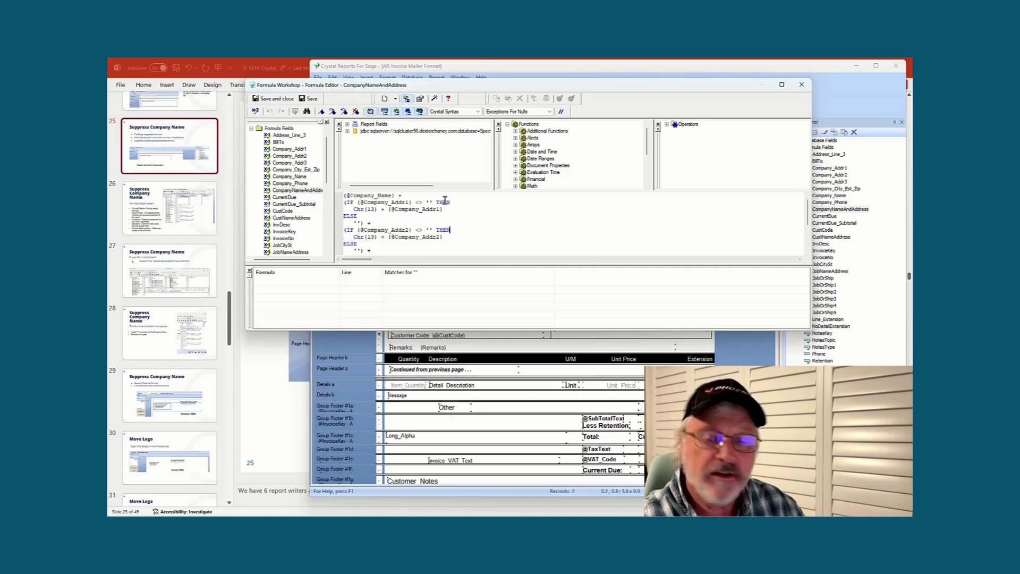
{"action": "left_click", "coordinate": [449, 230]}
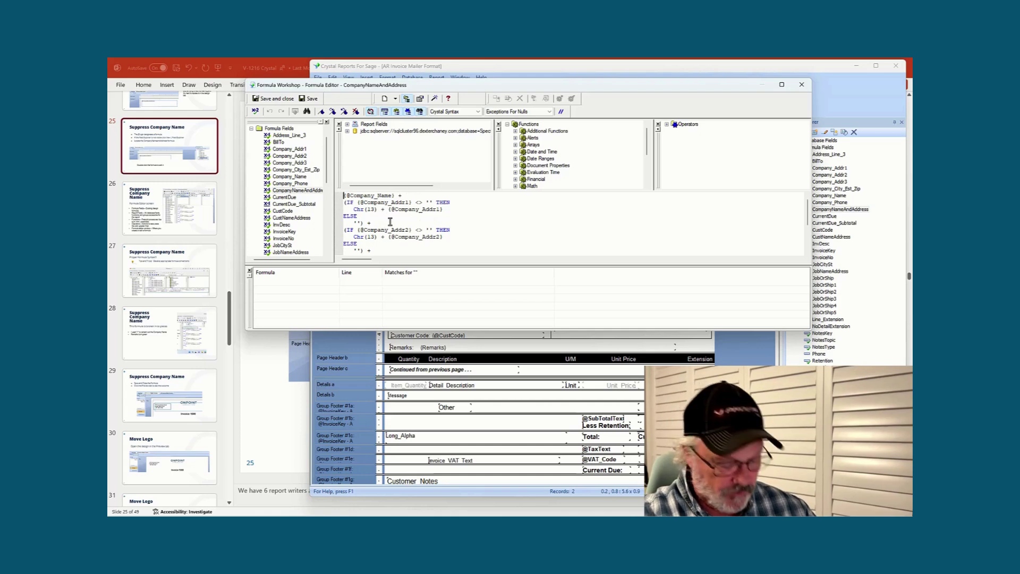
{"action": "type", "text": "//"}
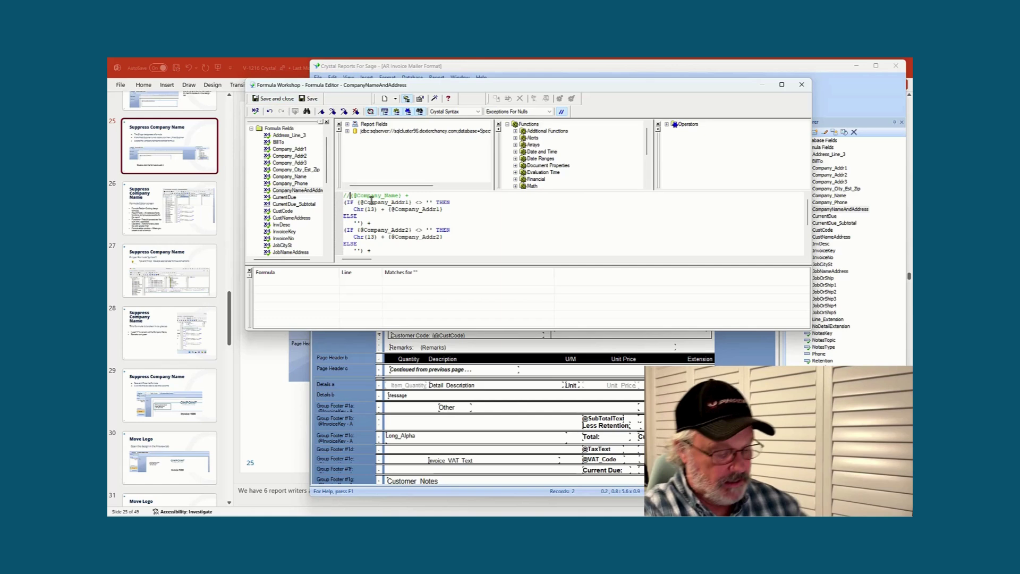
{"action": "type", "text": "rem "}
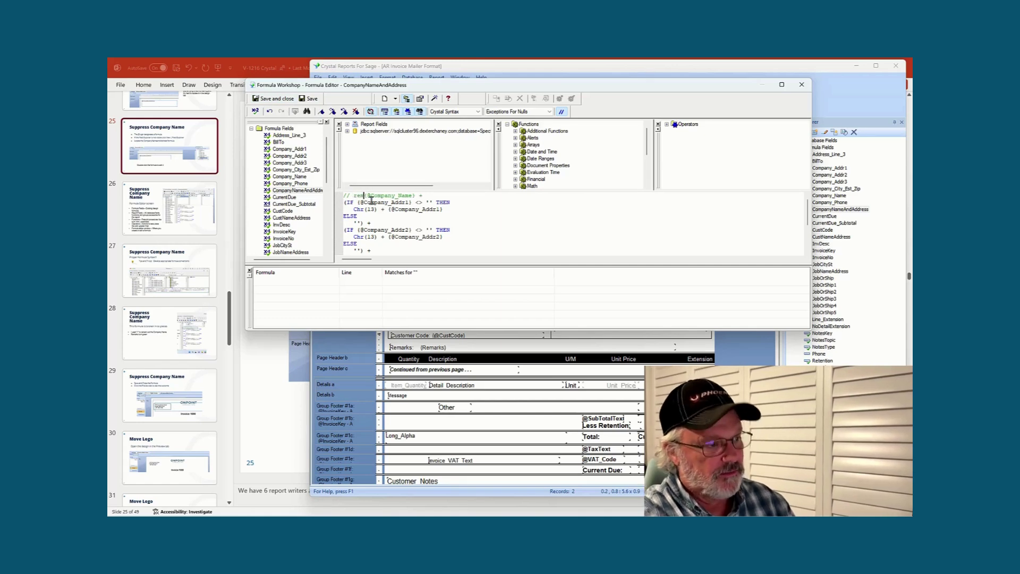
{"action": "type", "text": "out becuase"}
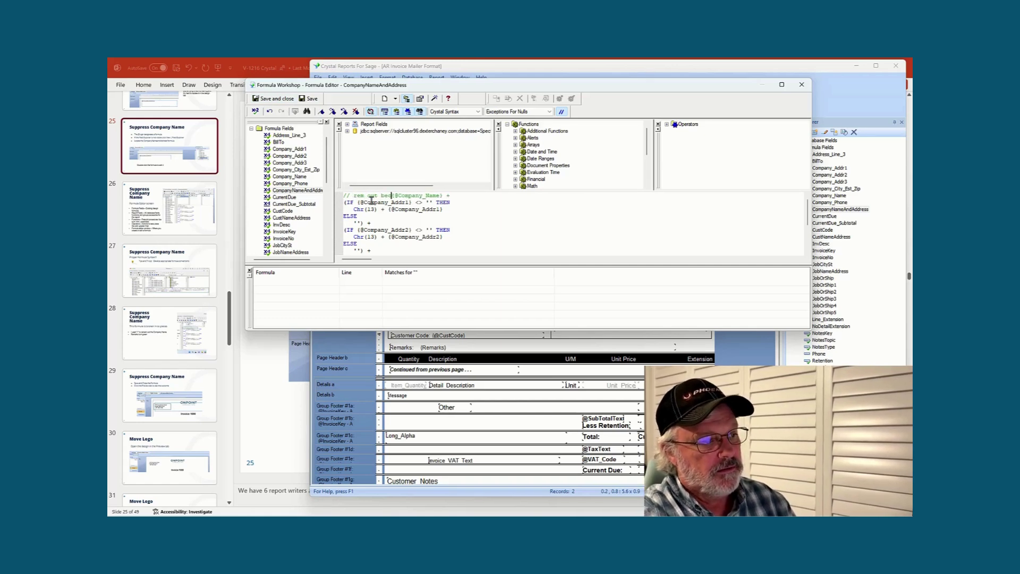
{"action": "key", "text": "BackSpace"}
{"action": "key", "text": "BackSpace"}
{"action": "key", "text": "BackSpace"}
{"action": "key", "text": "BackSpace"}
{"action": "key", "text": "BackSpace"}
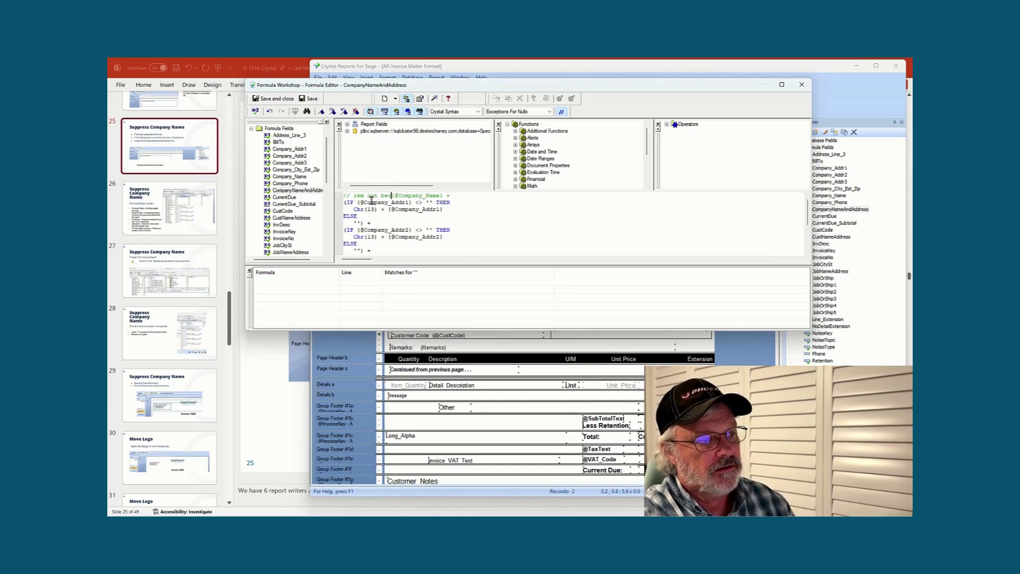
{"action": "type", "text": "ause co nam"}
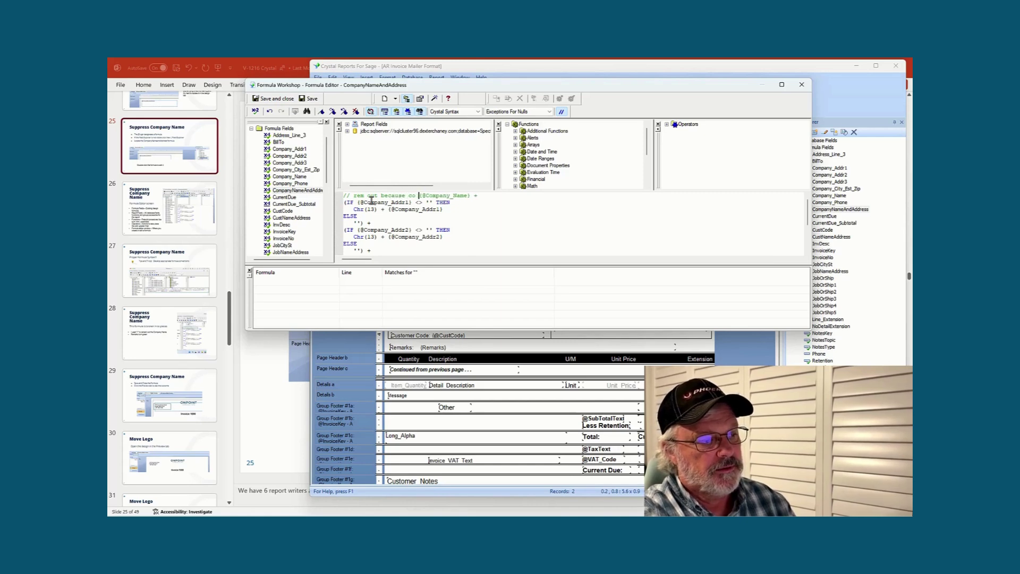
{"action": "type", "text": "e is on logo"}
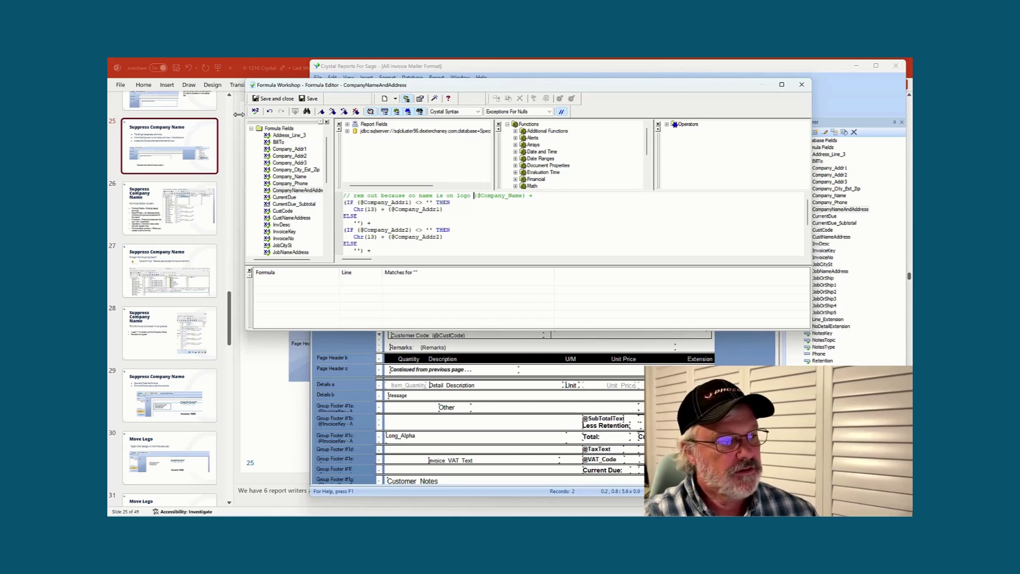
{"action": "left_click", "coordinate": [276, 99]}
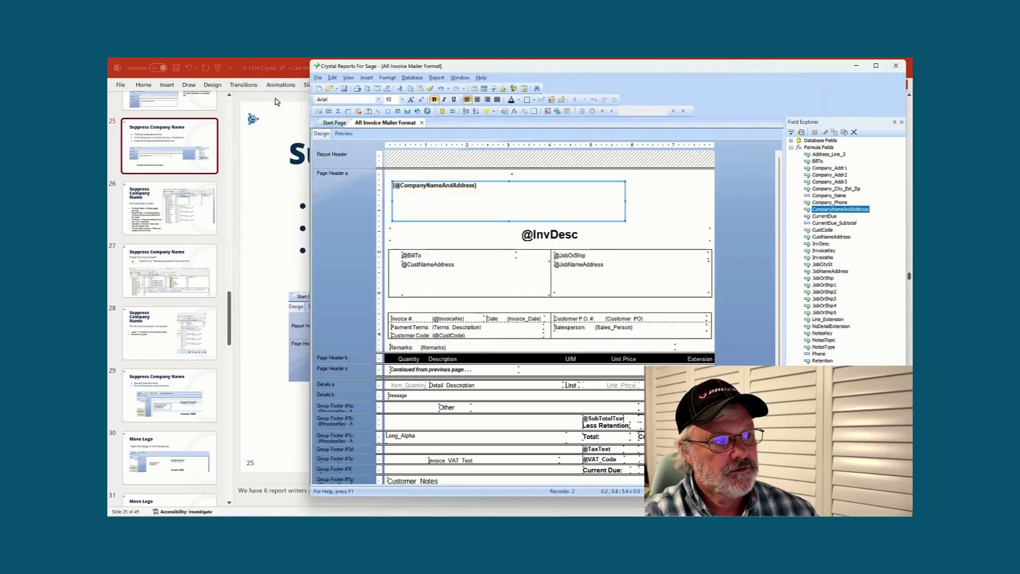
- Preview the invoice to check the company block in the heading, comparing it once more with the design layout
{"action": "left_click", "coordinate": [343, 134]}
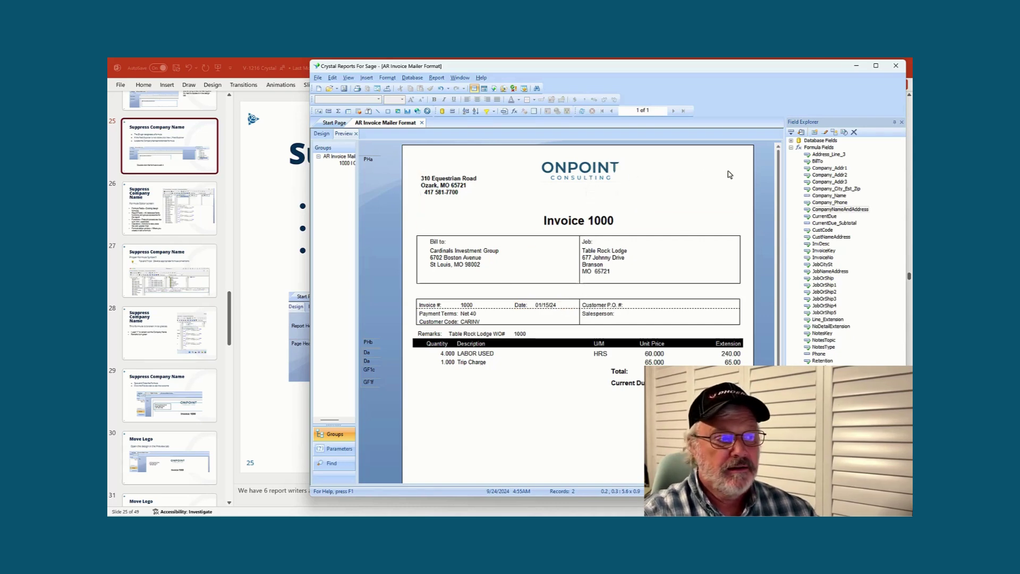
{"action": "left_click", "coordinate": [322, 134]}
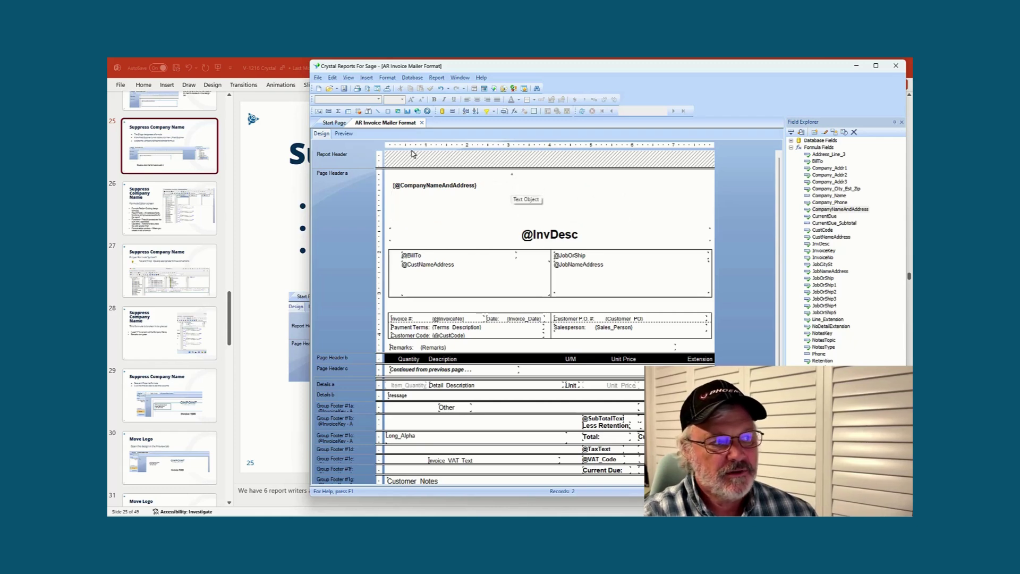
{"action": "left_click", "coordinate": [344, 134]}
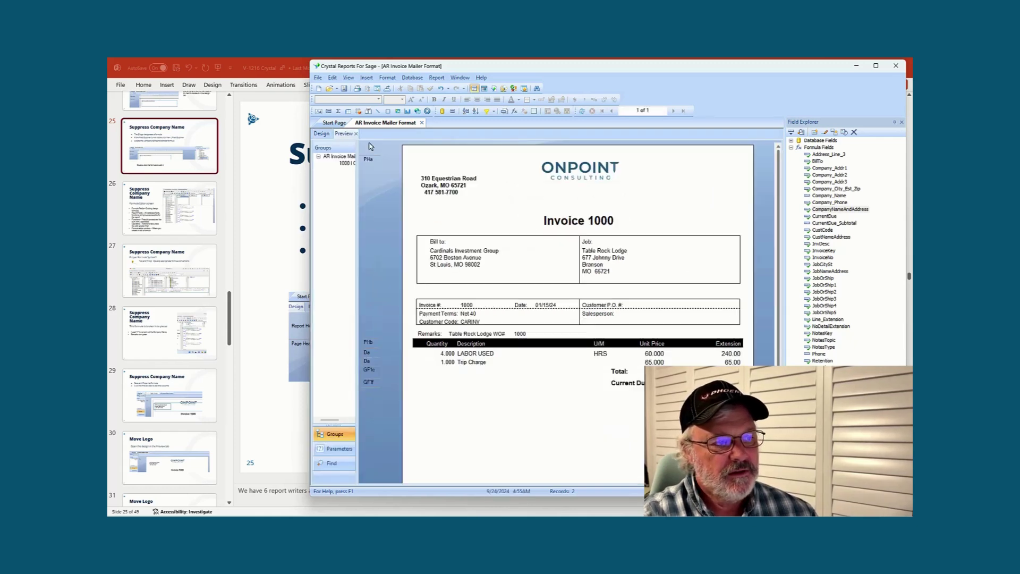
- Open the suppression formula in the OnPoint logo's graphic format settings and highlight its {EM_ENTITIES.Entity_Logo} = '' condition
{"action": "left_click", "coordinate": [585, 167]}
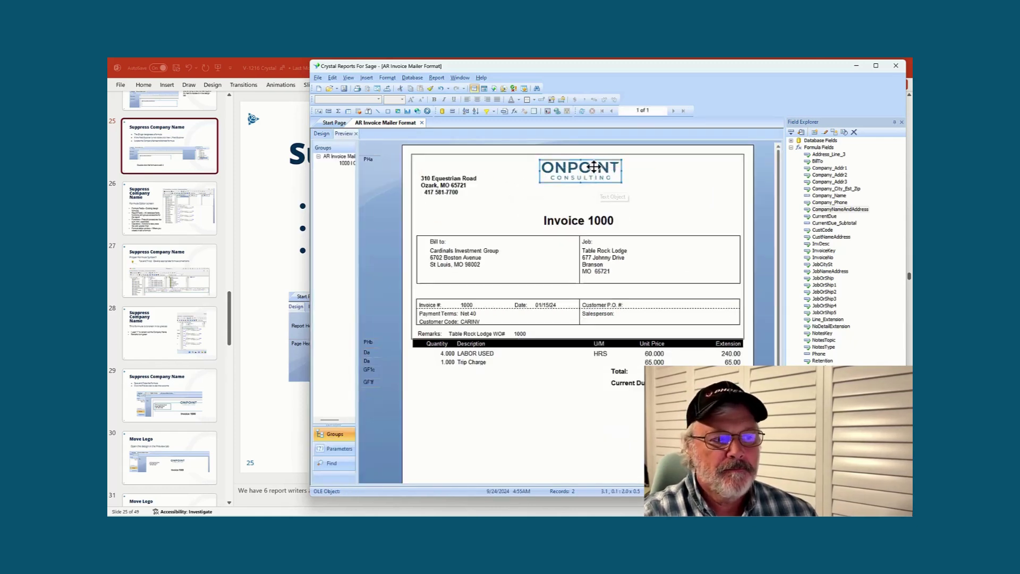
{"action": "right_click", "coordinate": [593, 166]}
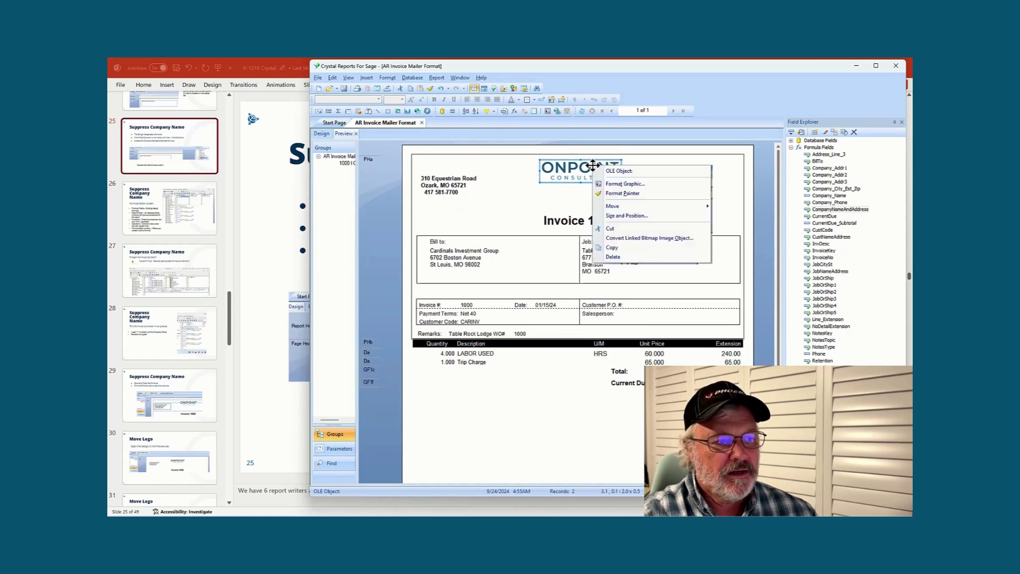
{"action": "left_click", "coordinate": [626, 183]}
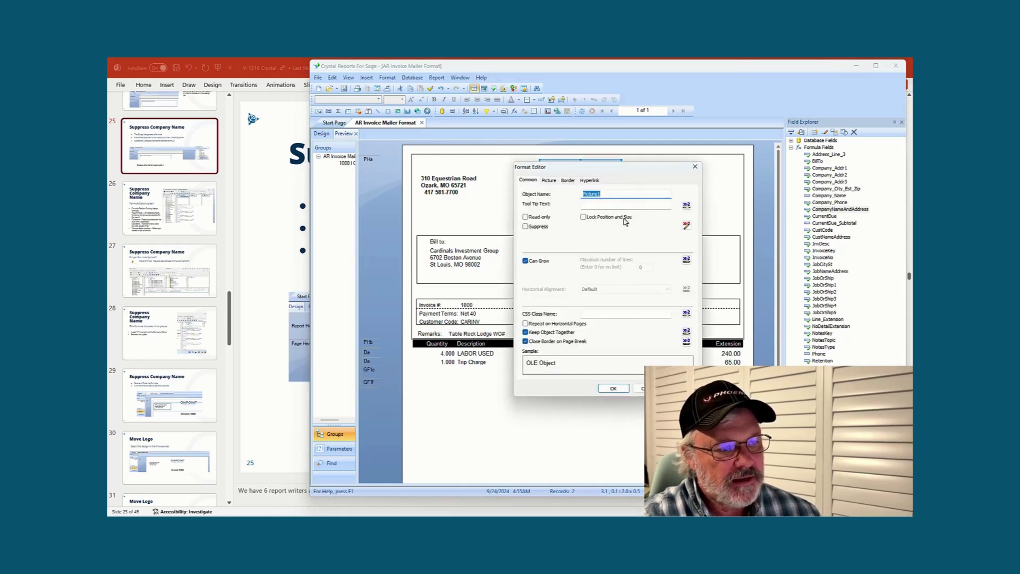
{"action": "left_click", "coordinate": [686, 227]}
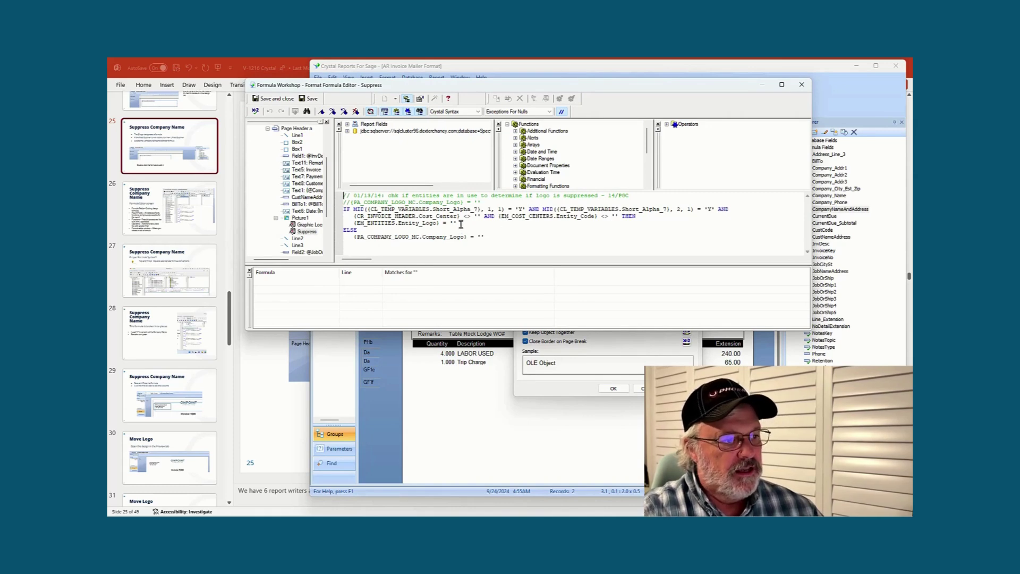
{"action": "left_click_drag", "start_coordinate": [457, 223], "coordinate": [352, 221]}
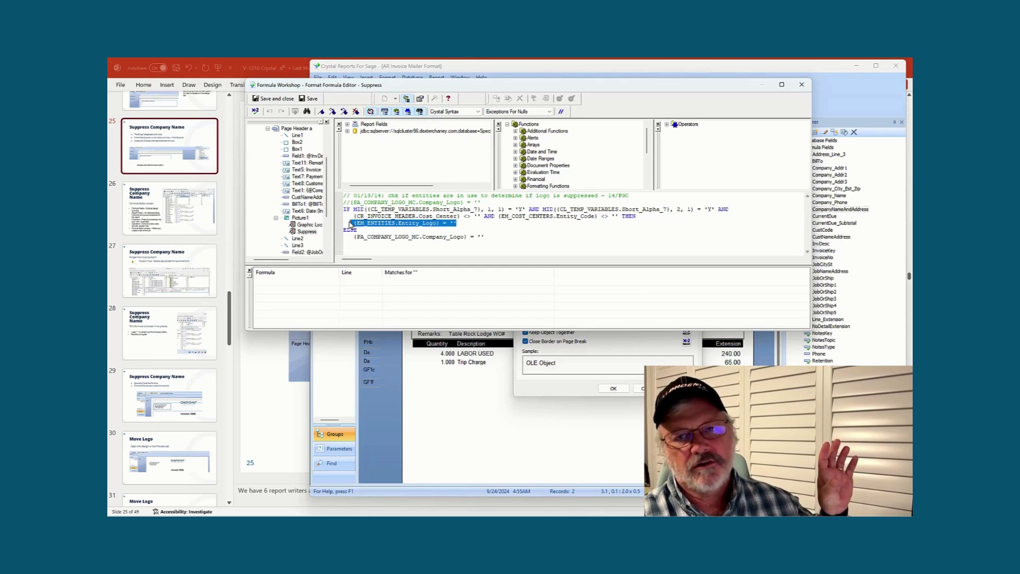
- Highlight the {PA_COMPANY_LOGO_MC.Company_Logo} condition in the logo's suppression formula, and leave the formula and graphic format settings without changes
{"action": "left_click_drag", "start_coordinate": [355, 237], "coordinate": [454, 238]}
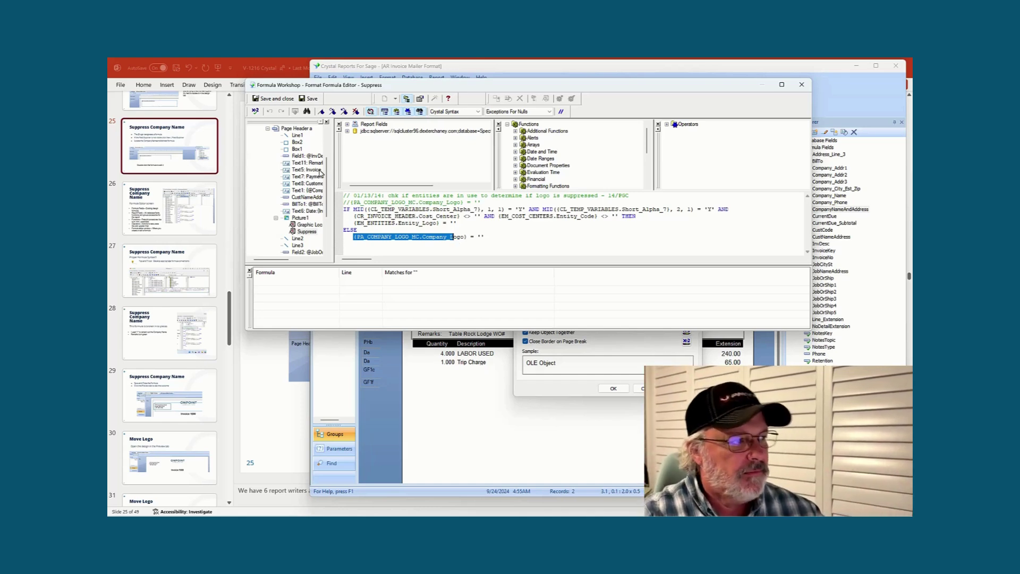
{"action": "left_click", "coordinate": [802, 84]}
{"action": "left_click", "coordinate": [644, 389]}
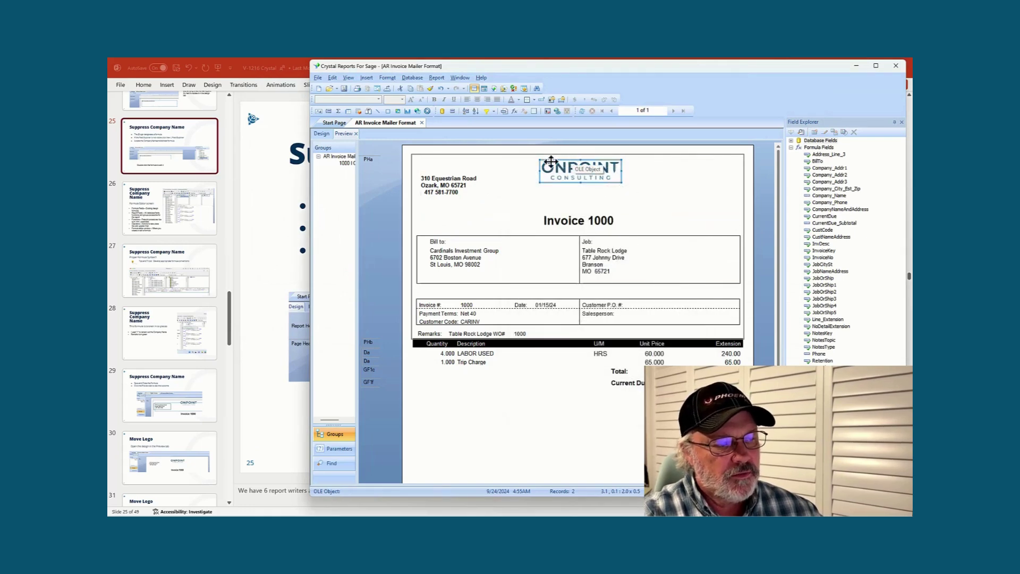
- Move the OnPoint logo to the right end of the invoice heading in the preview, to about position 5.9, 0.2, and deselect it
{"action": "left_click", "coordinate": [324, 134]}
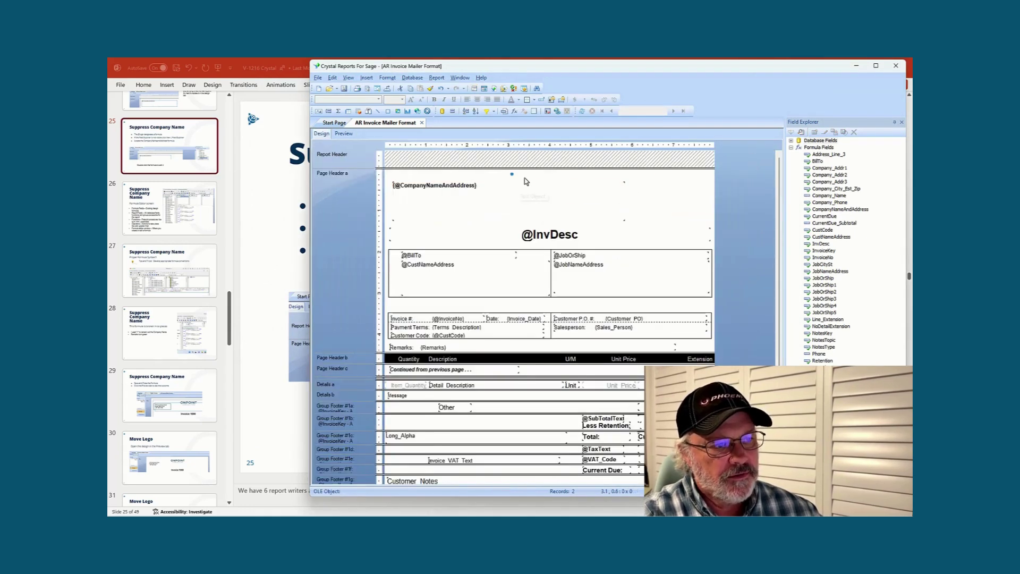
{"action": "left_click", "coordinate": [521, 188]}
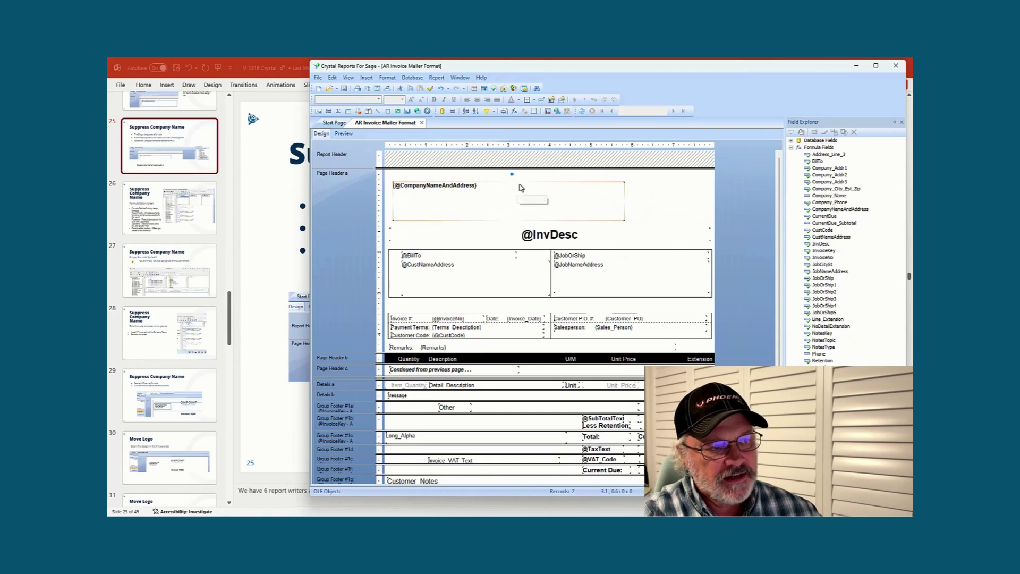
{"action": "left_click", "coordinate": [344, 134]}
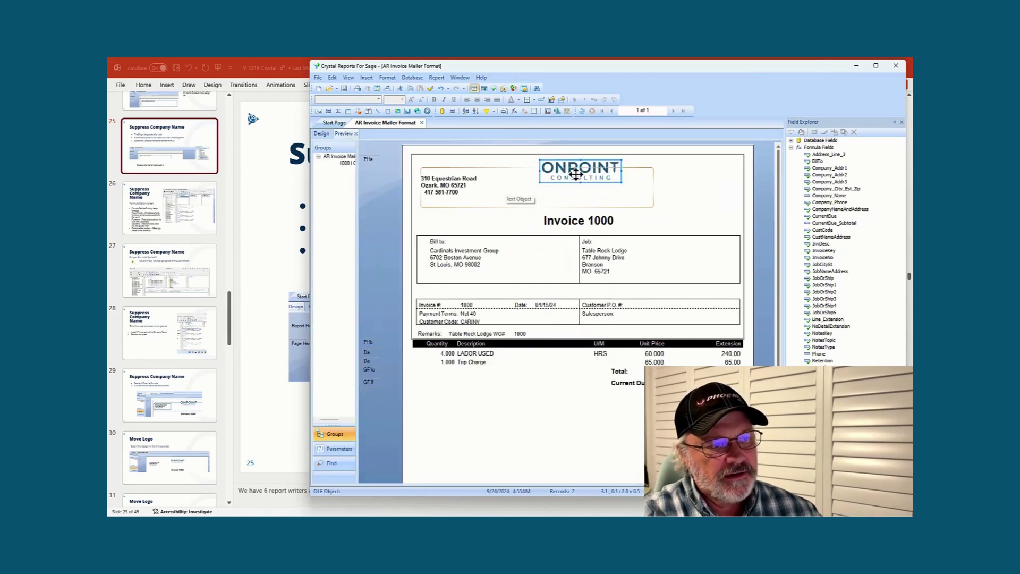
{"action": "left_click_drag", "start_coordinate": [579, 168], "coordinate": [685, 177]}
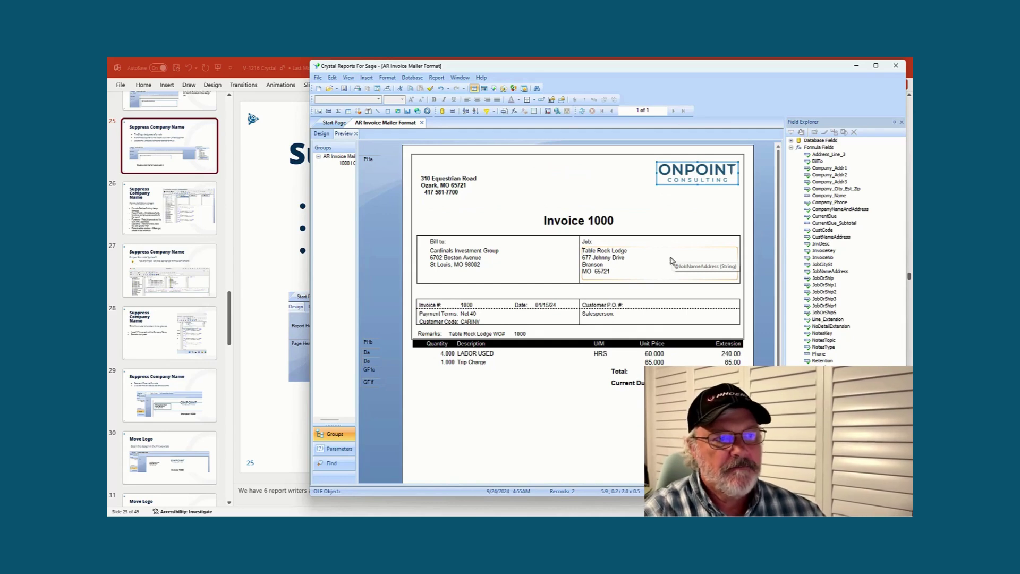
{"action": "left_click", "coordinate": [642, 456]}
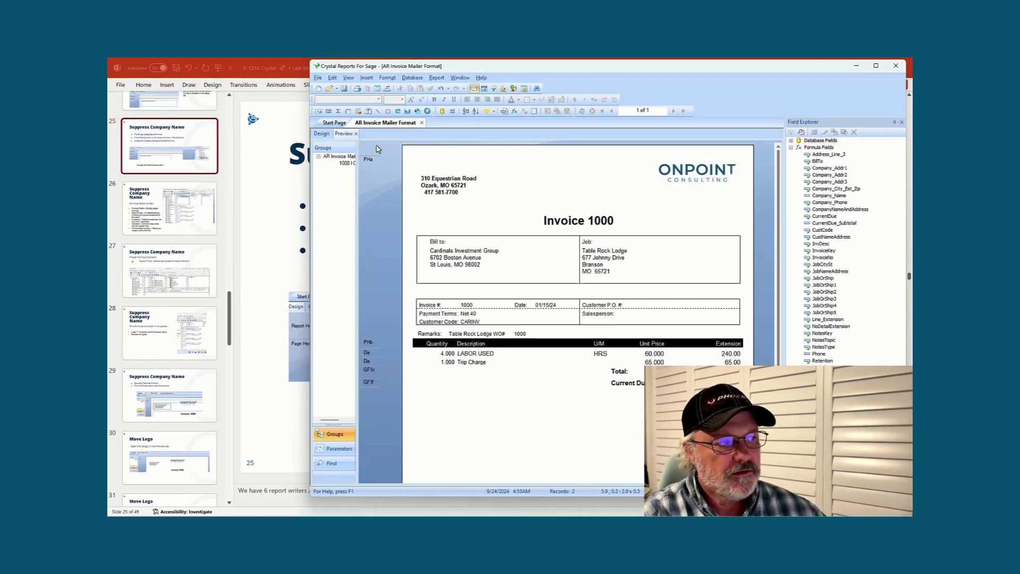
{"action": "left_click", "coordinate": [603, 260]}
{"action": "left_click", "coordinate": [609, 299]}
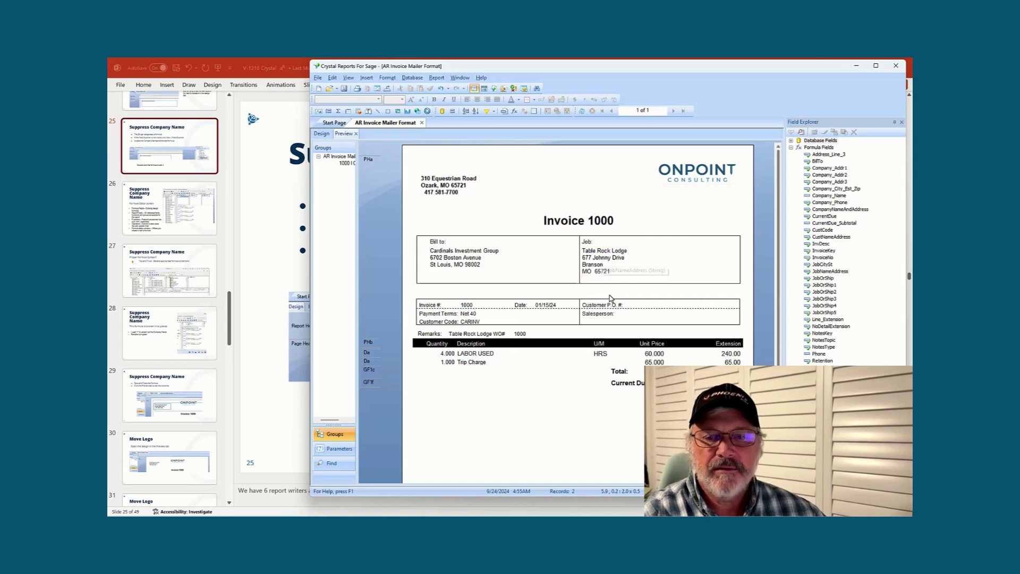
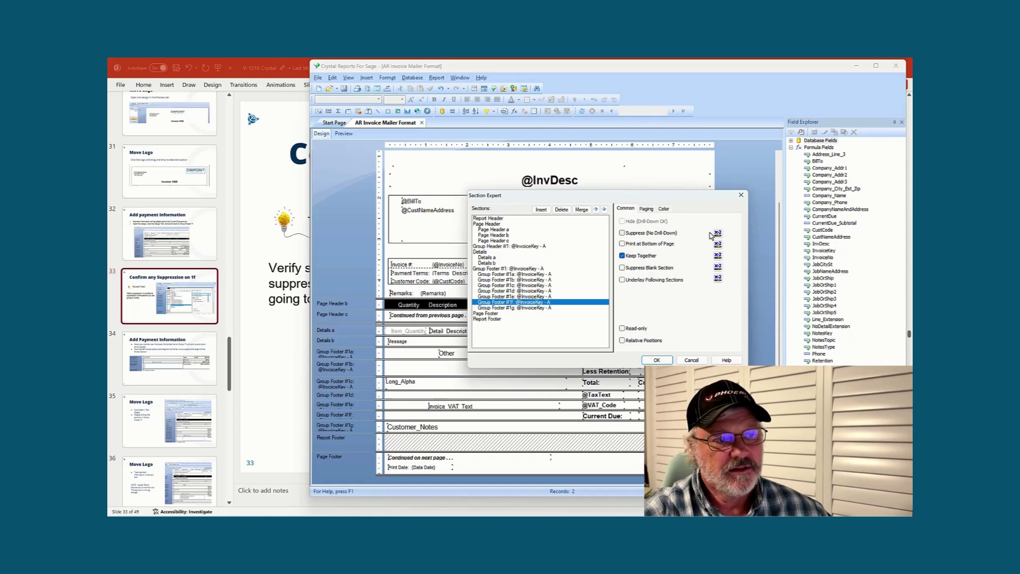
- Leave the Section Expert unchanged, heighten Group Footer #1f, and insert a text object of about 3.3 x 0.7 beside Current Due
{"action": "left_click", "coordinate": [691, 361]}
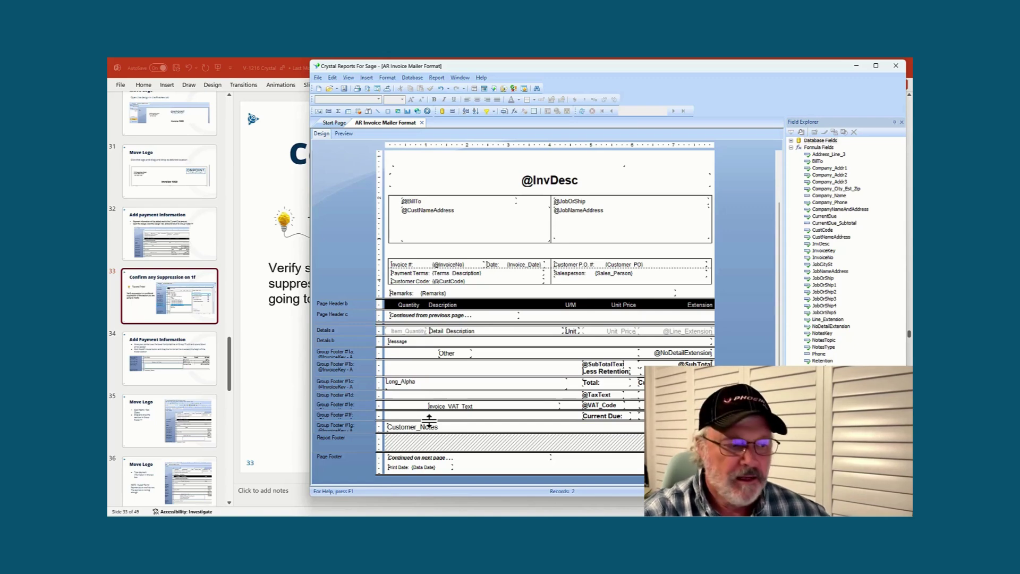
{"action": "left_click_drag", "start_coordinate": [429, 419], "coordinate": [428, 439]}
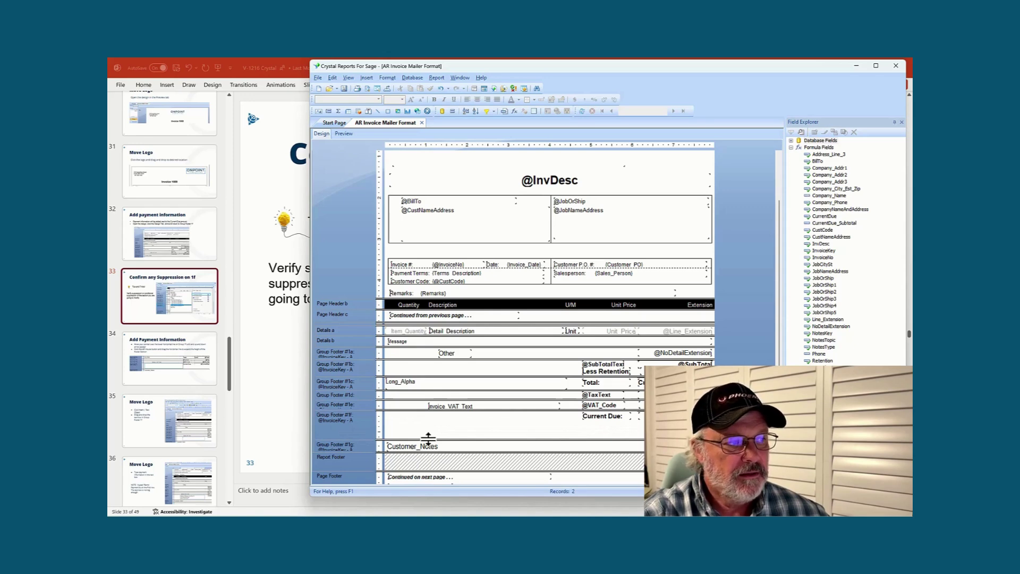
{"action": "left_click", "coordinate": [367, 79]}
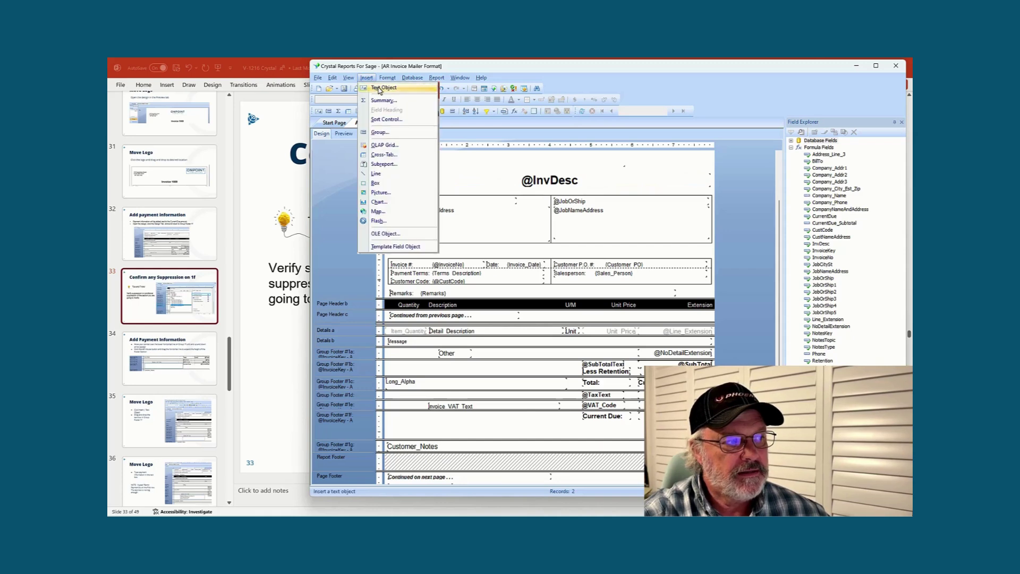
{"action": "left_click", "coordinate": [385, 88]}
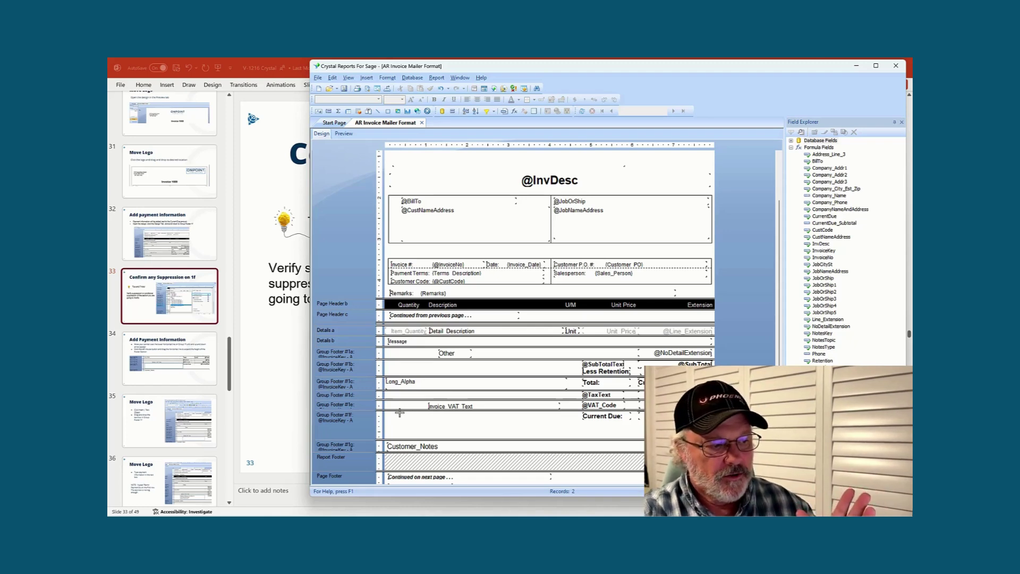
{"action": "left_click_drag", "start_coordinate": [399, 413], "coordinate": [533, 438]}
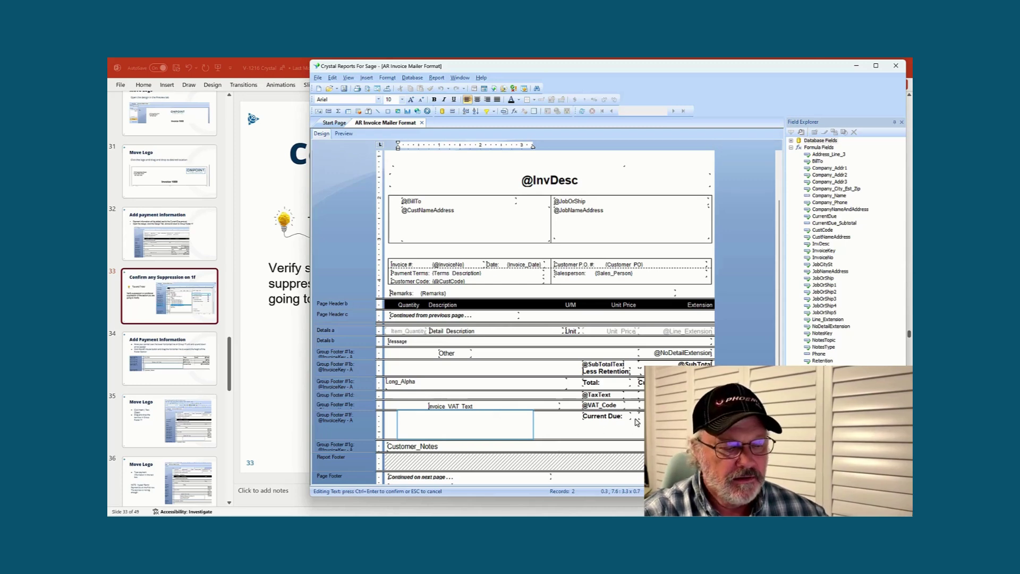
- Enter "Send payments to:", "OnPoint Consulting" and the company's mailing address in the new text object, and preview the invoice
{"action": "type", "text": "Send "}
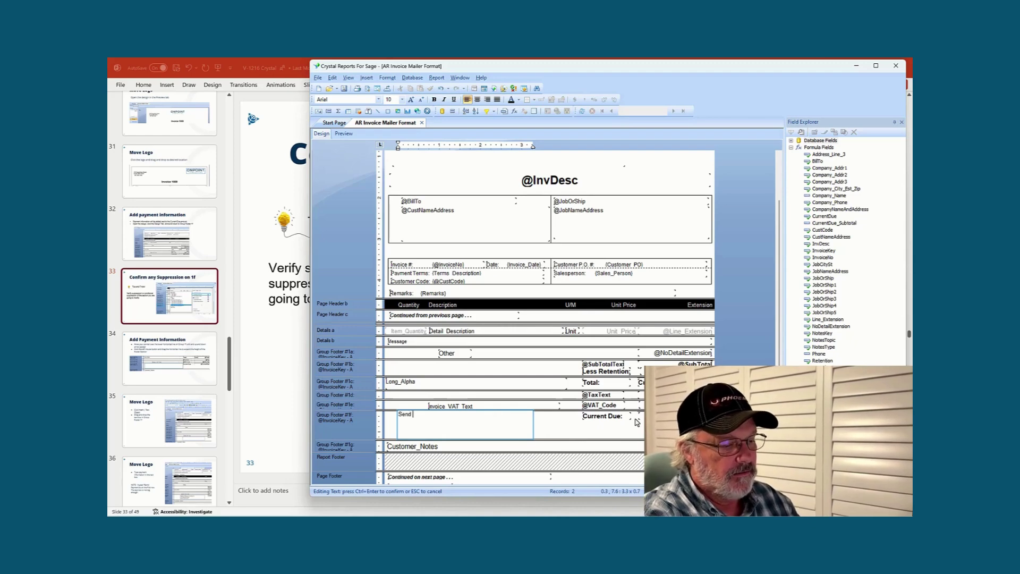
{"action": "type", "text": "payments to:"}
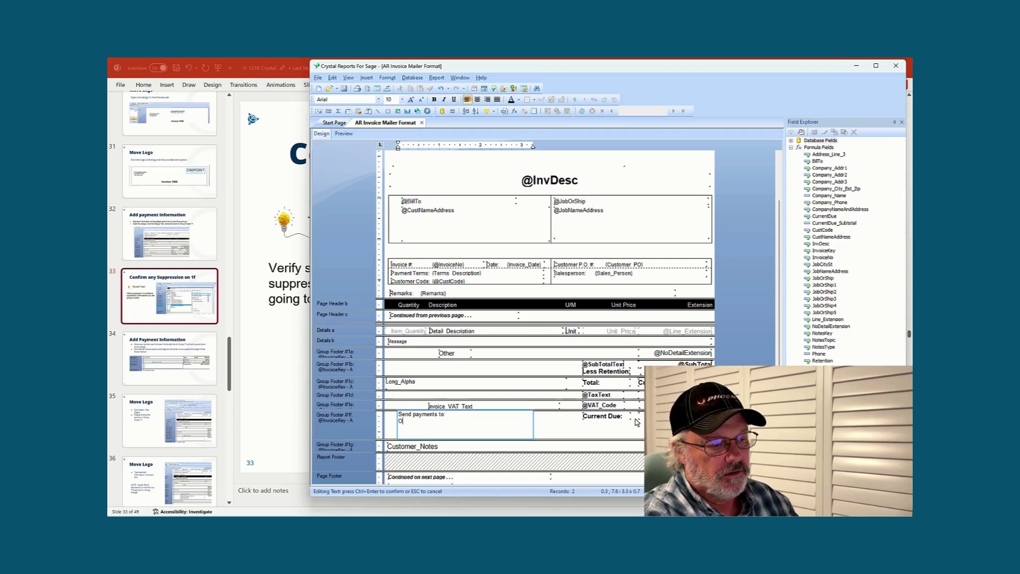
{"action": "type", "text": "oint S"}
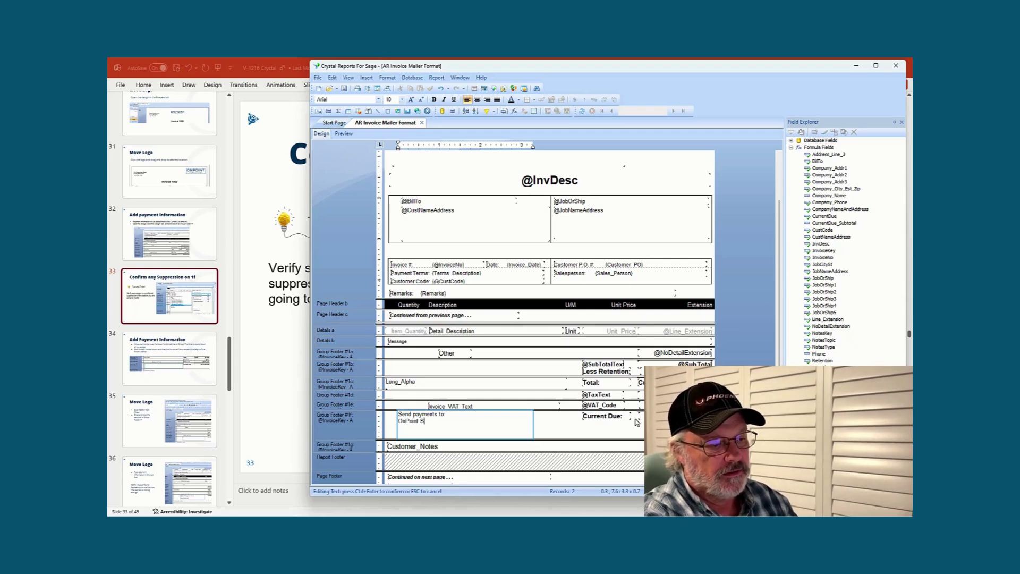
{"action": "type", "text": "onsulting"}
{"action": "type", "text": "310 Equ"}
{"action": "type", "text": "estri"}
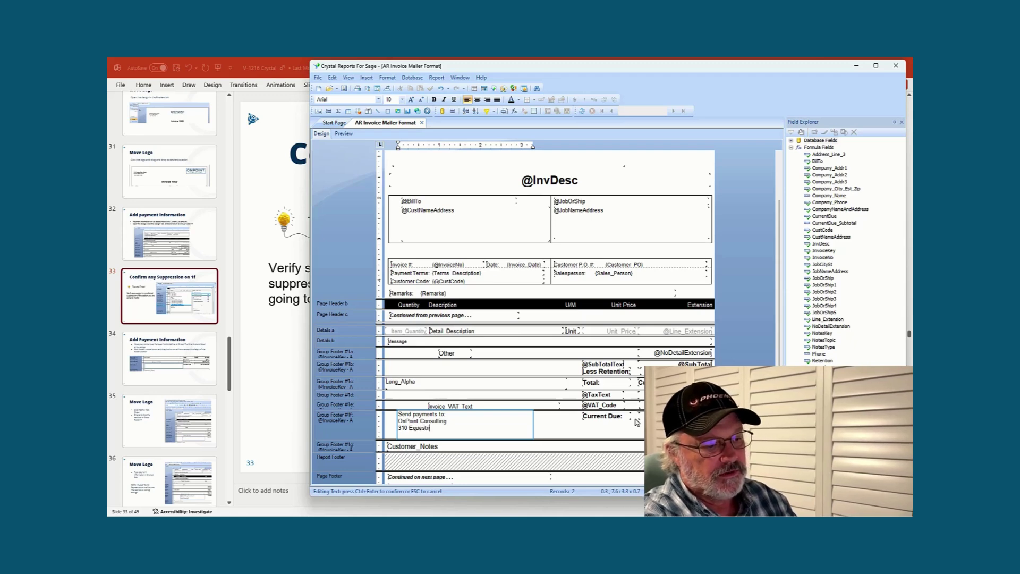
{"action": "type", "text": "an ROzark, MO  65"}
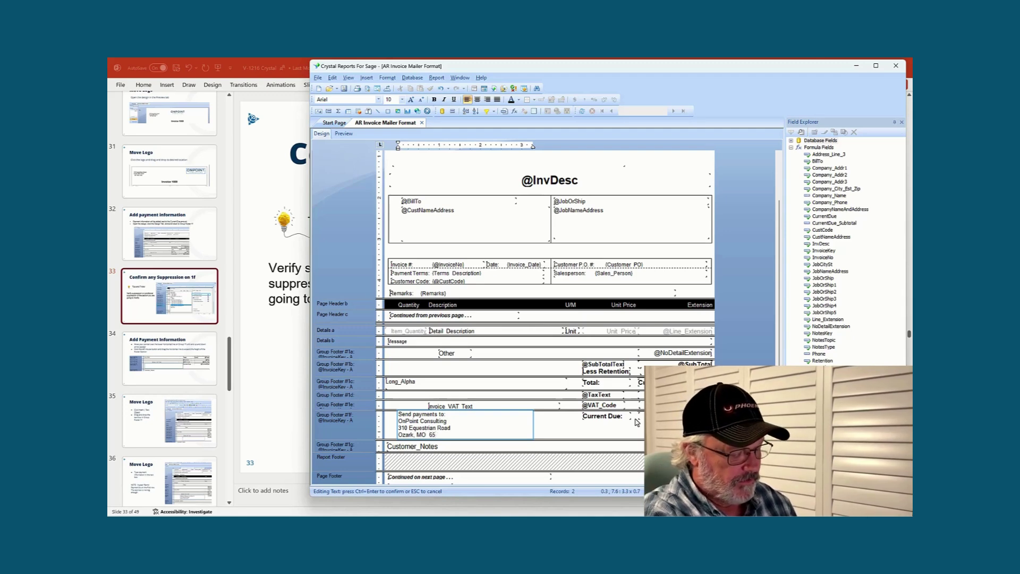
{"action": "type", "text": "721"}
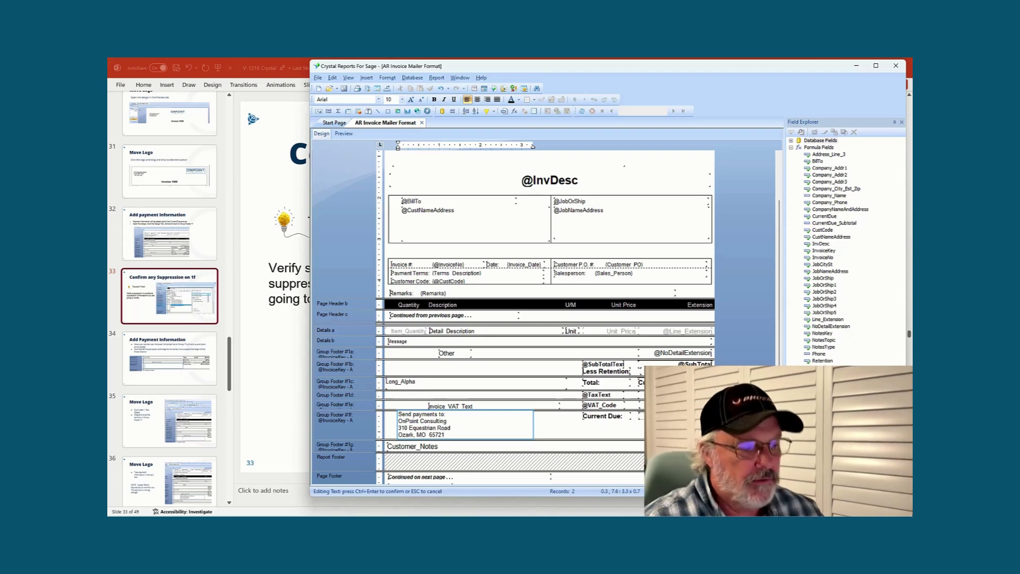
{"action": "left_click", "coordinate": [588, 440]}
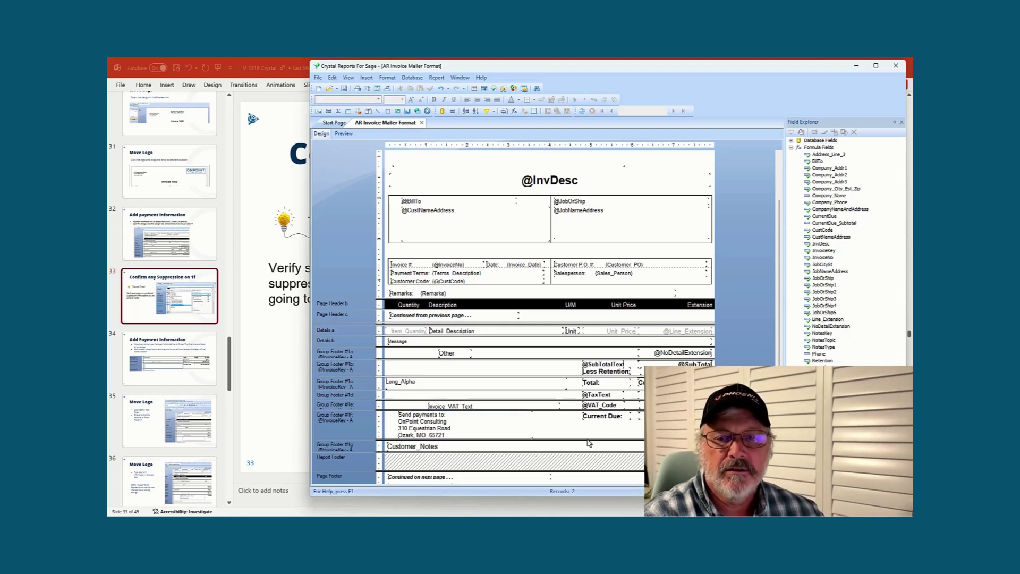
{"action": "left_click", "coordinate": [342, 134]}
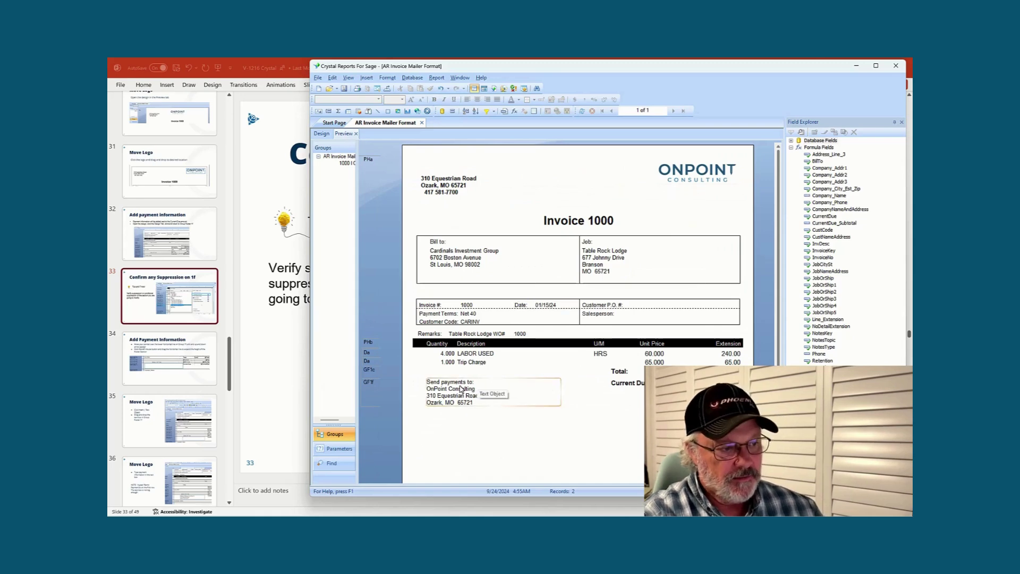
- Reduce the payment text object's height to about 0.4, tighten Group Footer #1f beneath it, and preview the invoice
{"action": "left_click", "coordinate": [323, 134]}
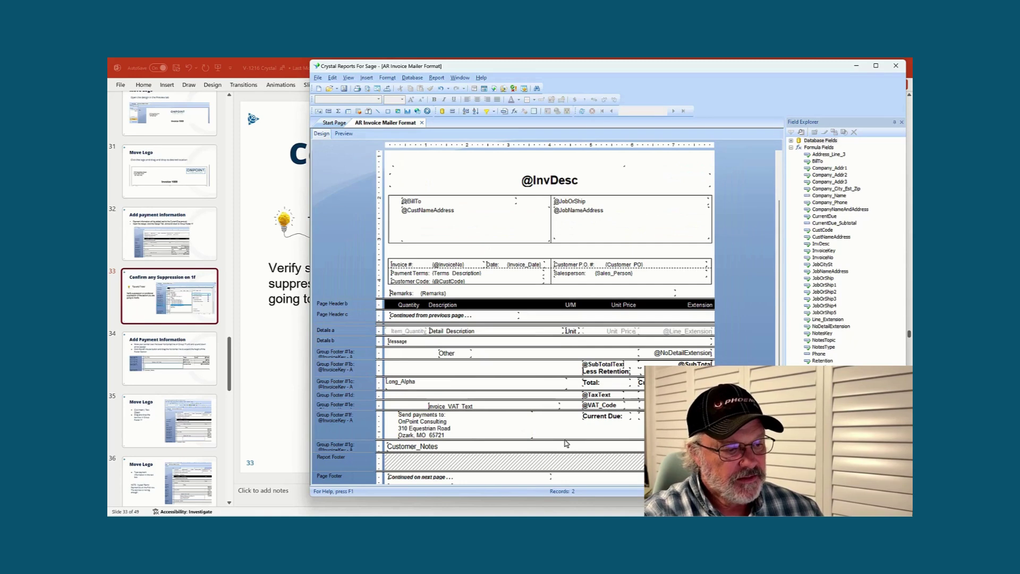
{"action": "left_click_drag", "start_coordinate": [565, 439], "coordinate": [562, 433]}
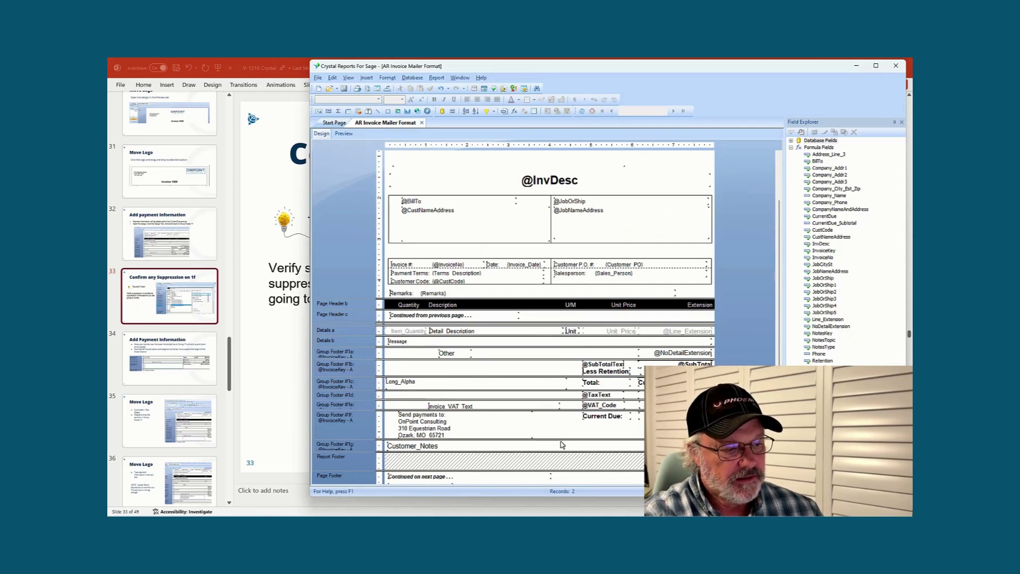
{"action": "left_click", "coordinate": [528, 433]}
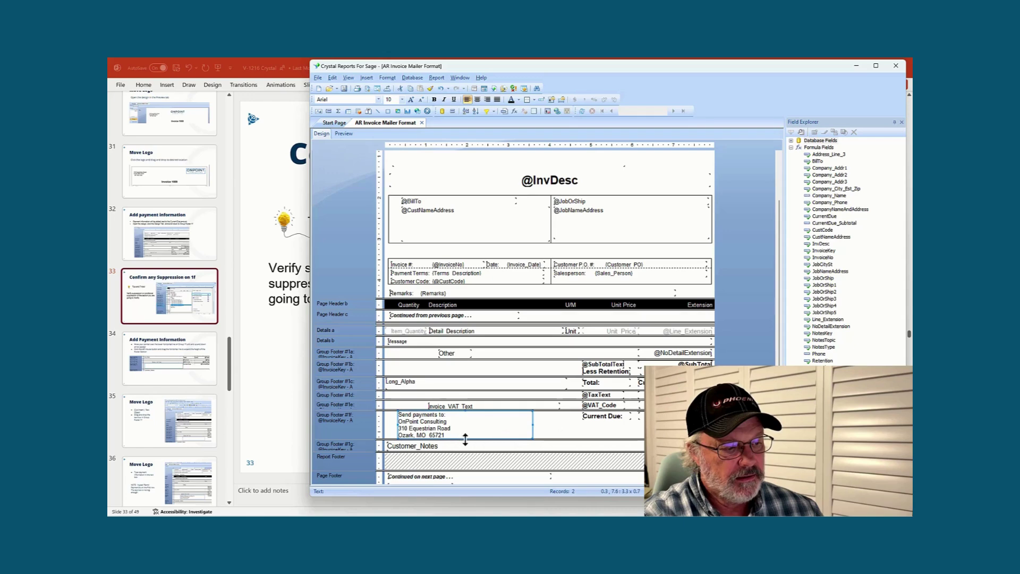
{"action": "left_click_drag", "start_coordinate": [466, 439], "coordinate": [465, 428]}
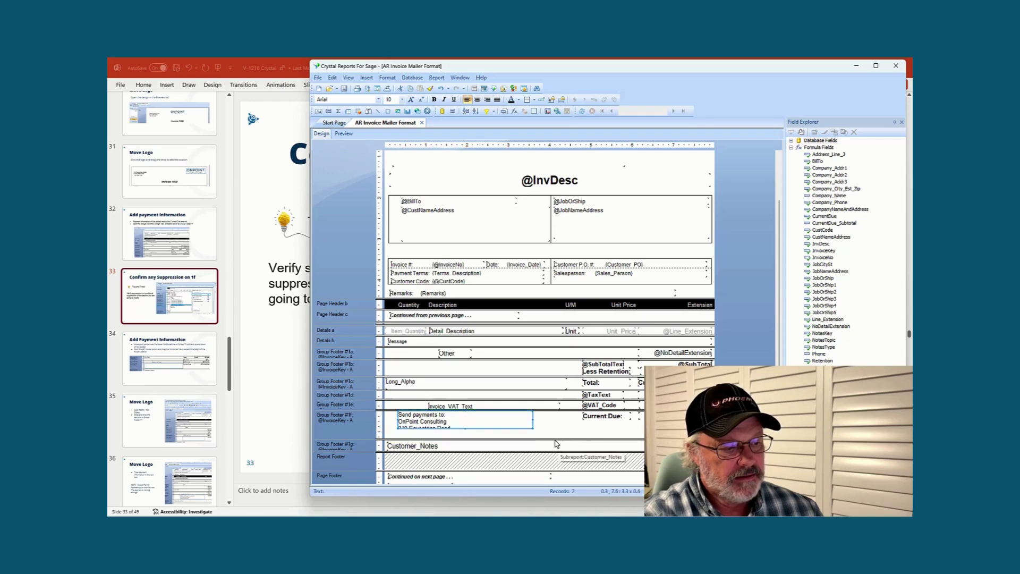
{"action": "left_click_drag", "start_coordinate": [556, 440], "coordinate": [555, 432]}
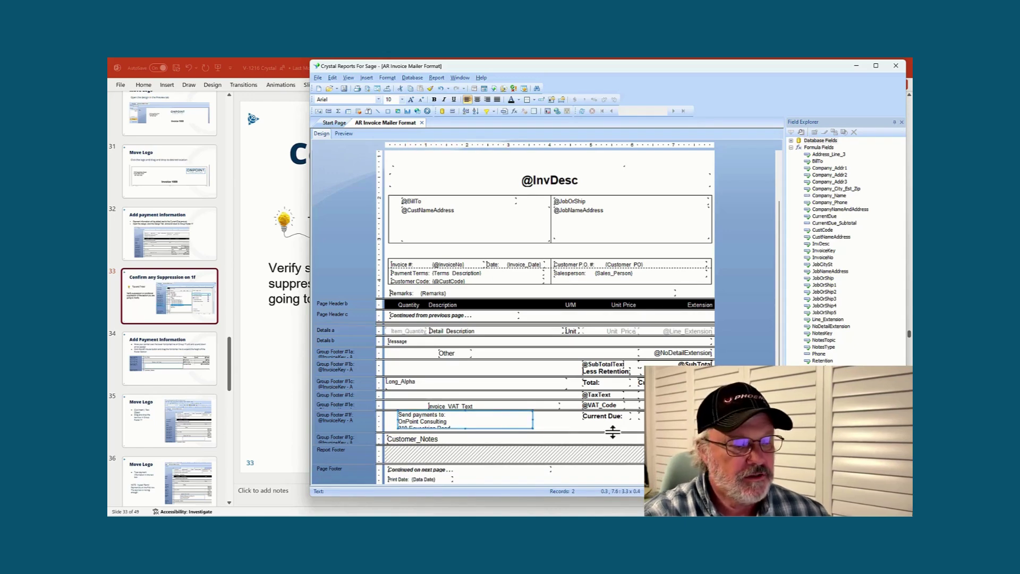
{"action": "left_click", "coordinate": [344, 133]}
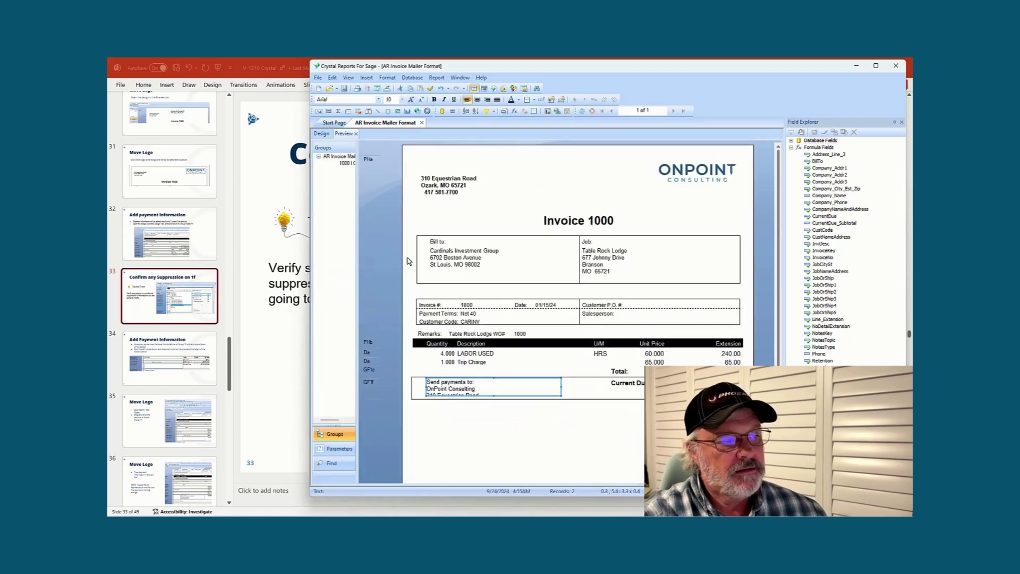
{"action": "left_click", "coordinate": [513, 433]}
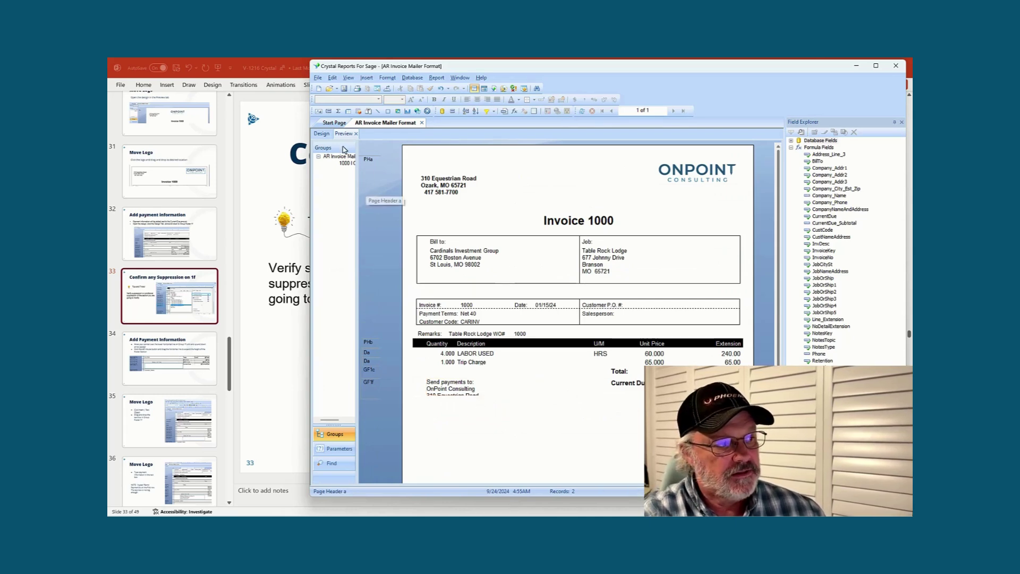
- Enlarge Group Footer #1f and the payment text object to a height of about 0.7, fit the section beneath it, and preview the invoice
{"action": "left_click", "coordinate": [322, 134]}
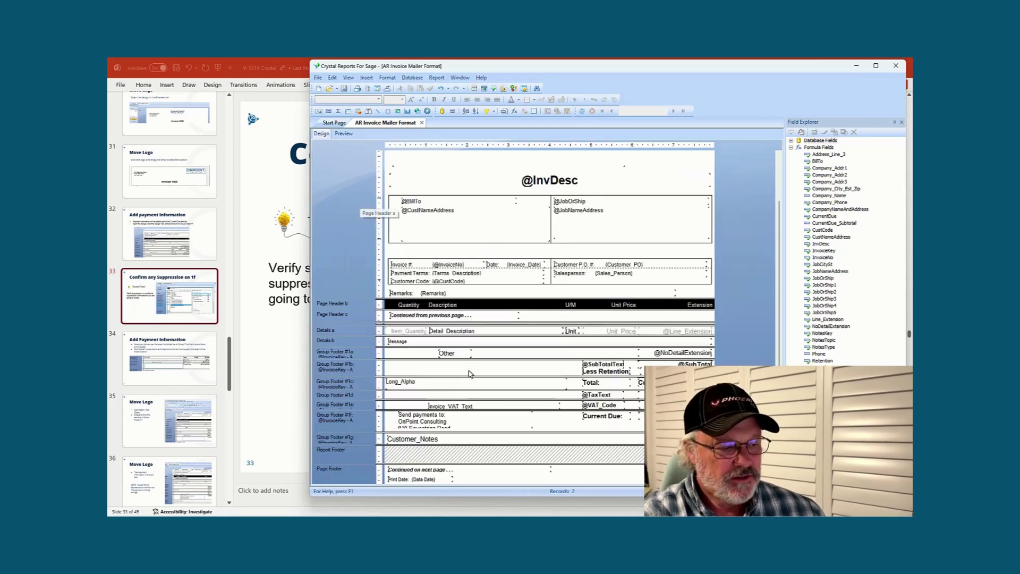
{"action": "left_click_drag", "start_coordinate": [568, 432], "coordinate": [566, 442]}
{"action": "left_click", "coordinate": [499, 425]}
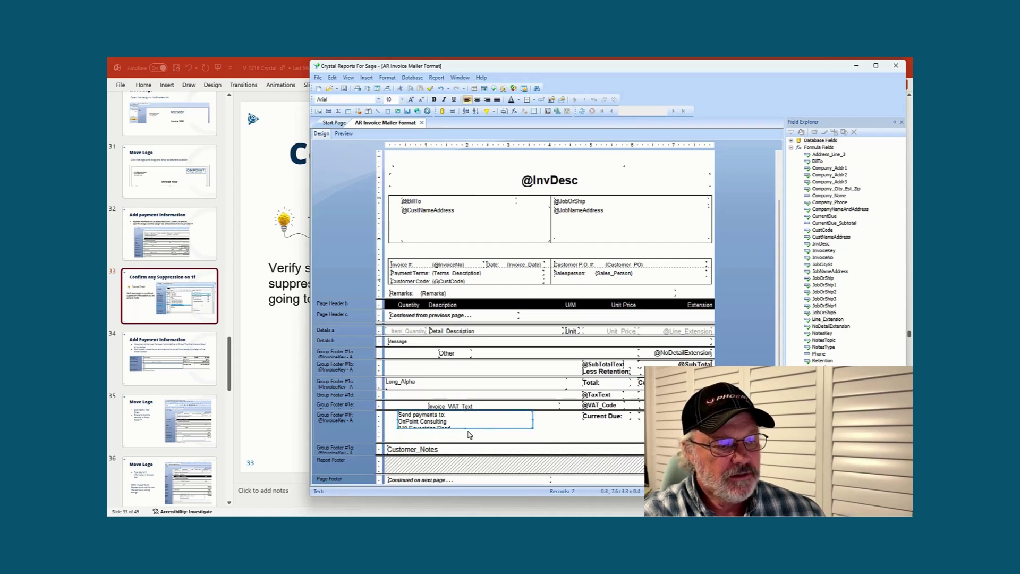
{"action": "left_click_drag", "start_coordinate": [465, 427], "coordinate": [467, 439]}
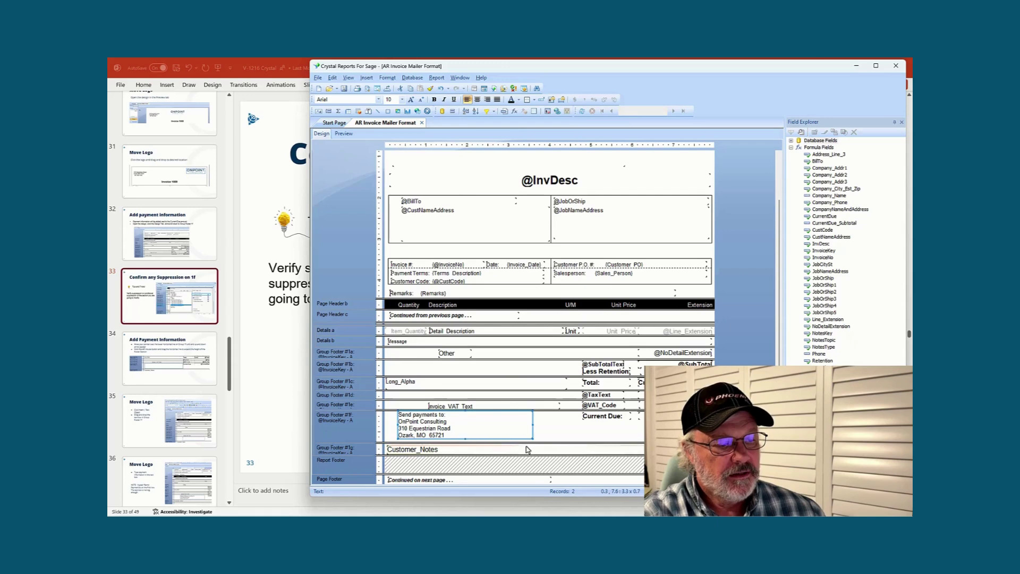
{"action": "left_click_drag", "start_coordinate": [548, 442], "coordinate": [547, 440]}
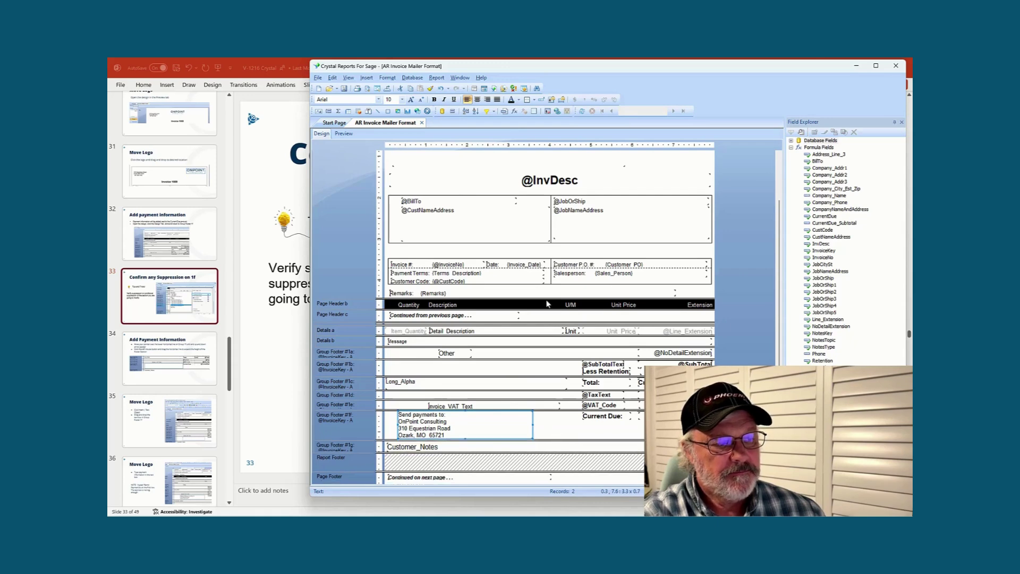
{"action": "left_click", "coordinate": [341, 135]}
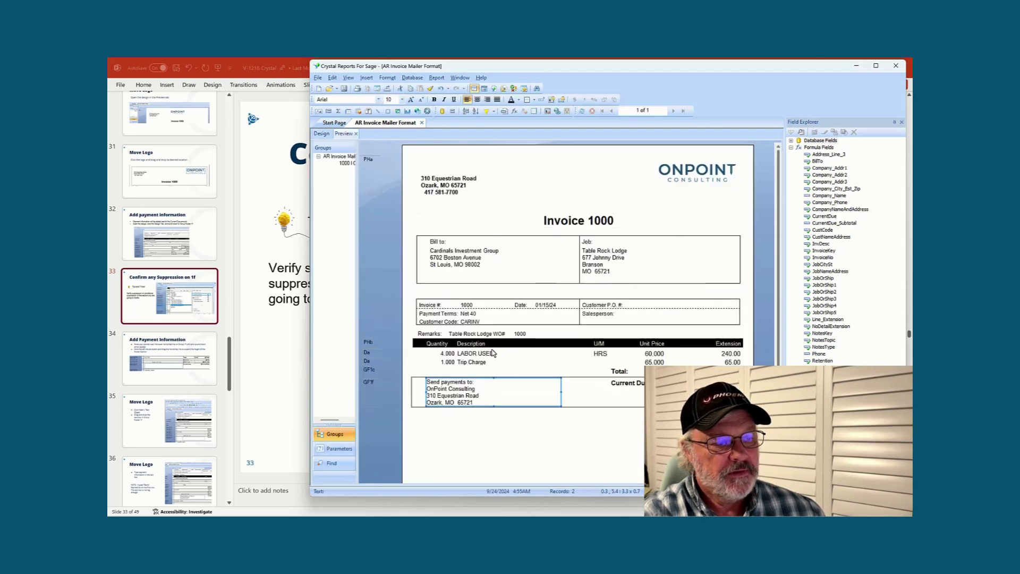
{"action": "left_click", "coordinate": [584, 451]}
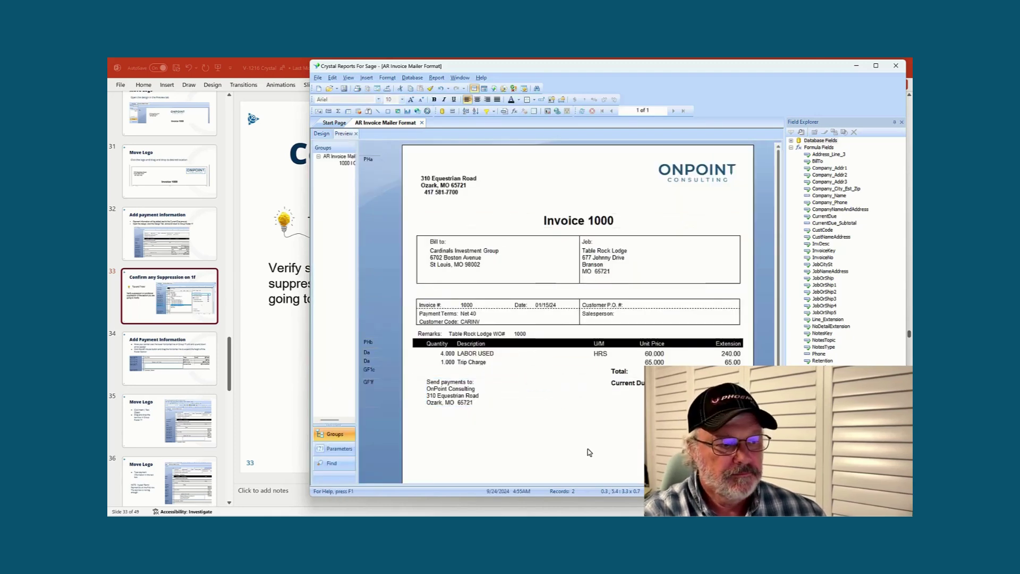
{"action": "left_click", "coordinate": [440, 180]}
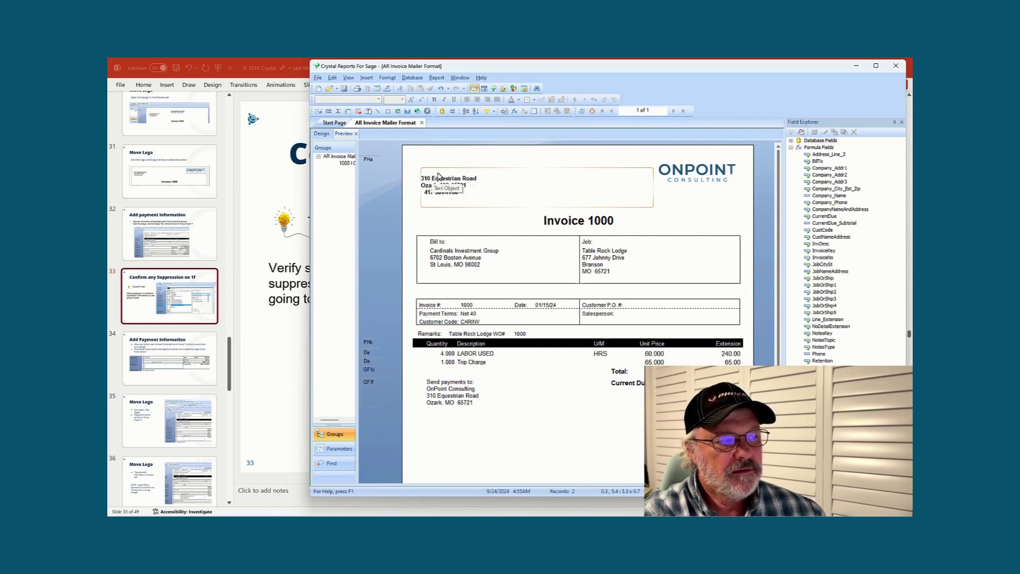
{"action": "left_click", "coordinate": [569, 186]}
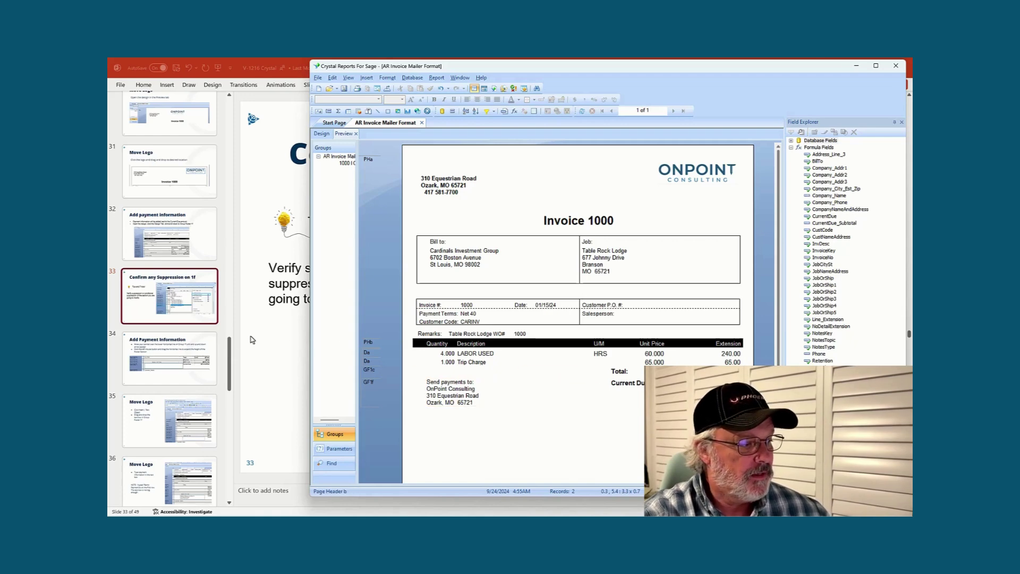
- Switch to the PowerPoint presentation and go through the Move Logo slides to slide 39, "Set up in Spectrum"
{"action": "key", "text": "alt+Tab"}
{"action": "key", "text": "Down"}
{"action": "key", "text": "Down"}
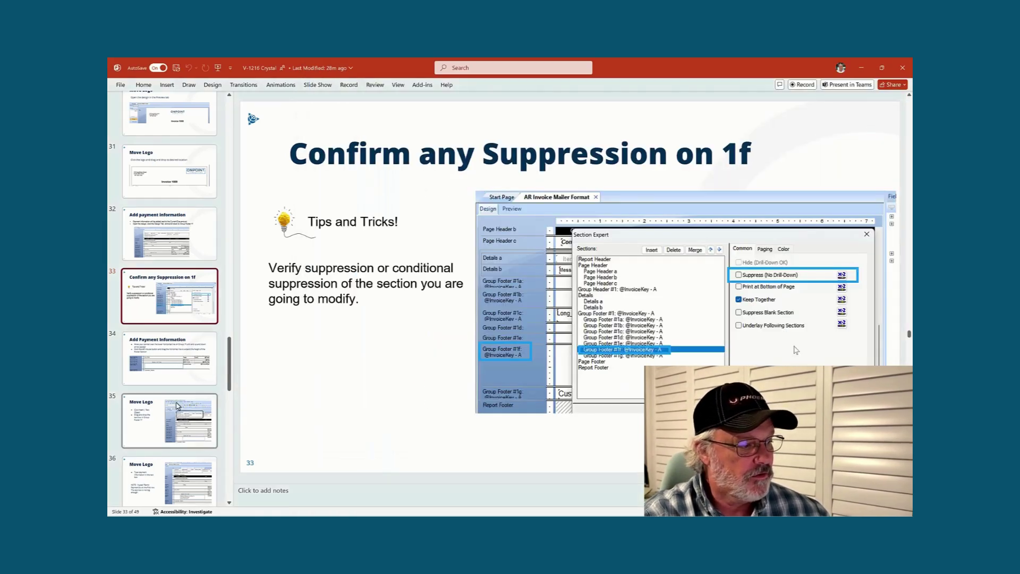
{"action": "scroll", "coordinate": [170, 266], "scroll_direction": "down", "scroll_amount": 6}
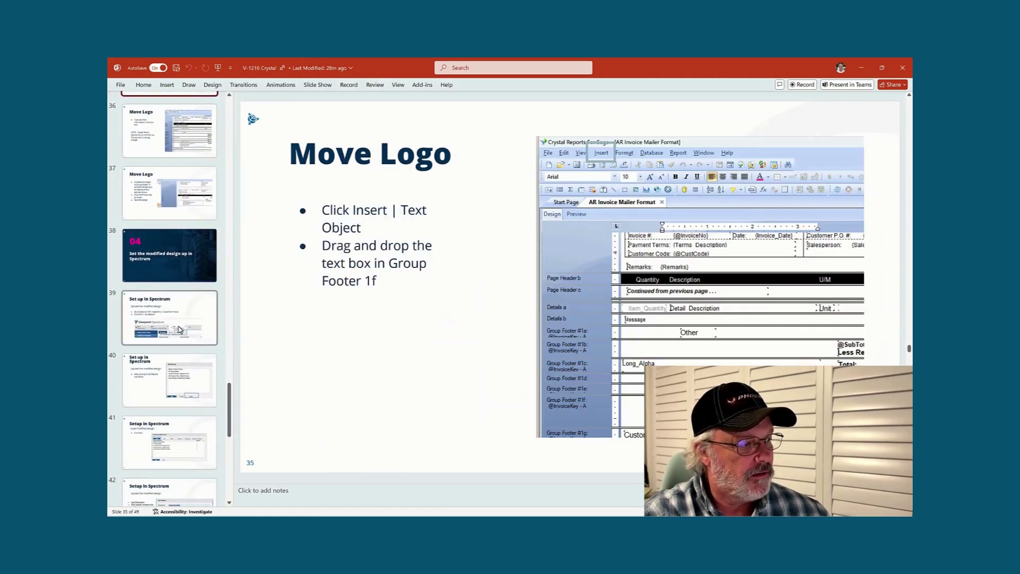
{"action": "key", "text": "Down"}
{"action": "key", "text": "Down"}
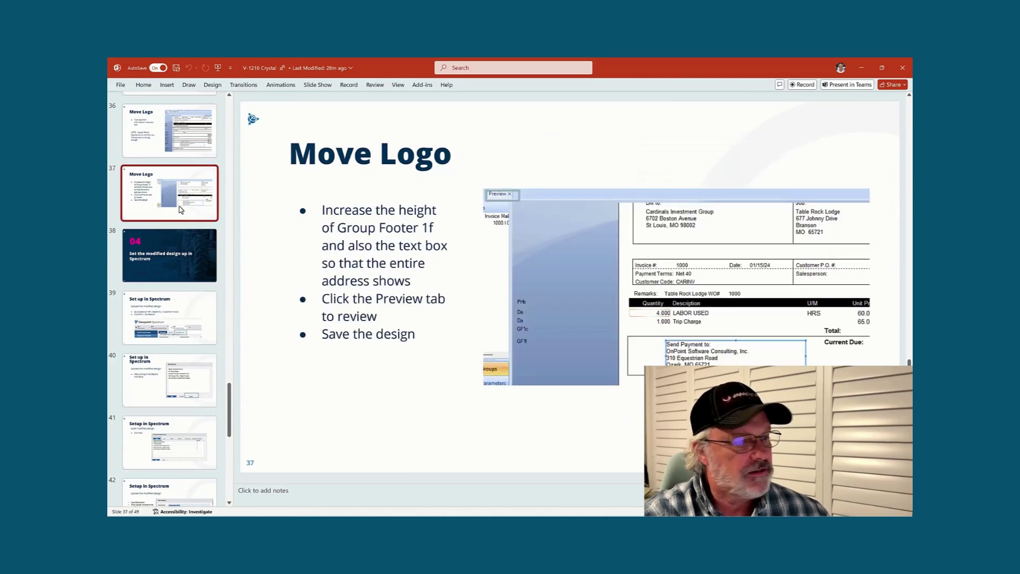
{"action": "left_click", "coordinate": [193, 307]}
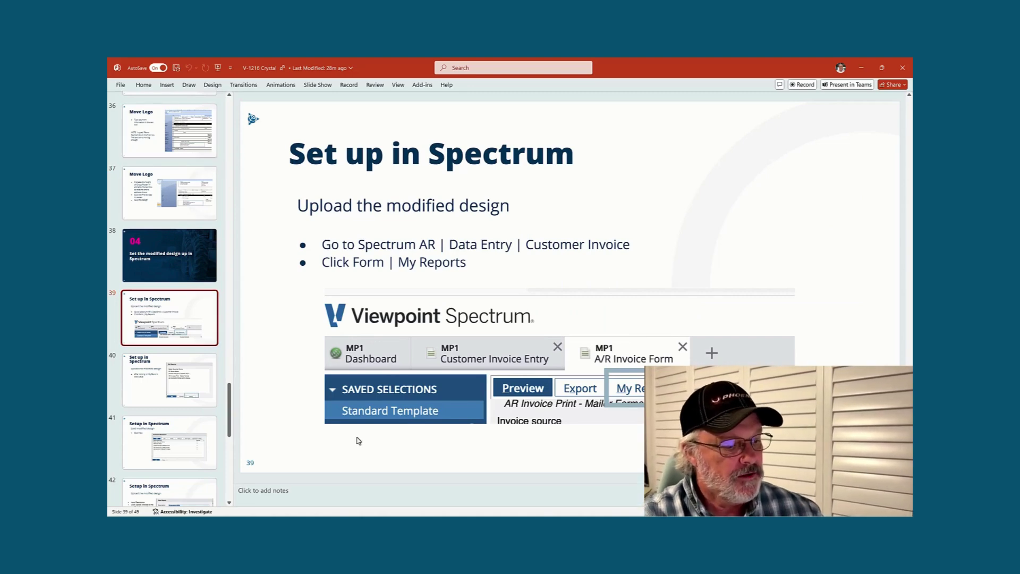
- Return to Crystal Reports and save a copy of the report in Downloads as "AR Invoice Print - Mailer Format V2"
{"action": "left_click", "coordinate": [629, 514]}
{"action": "left_click", "coordinate": [318, 77]}
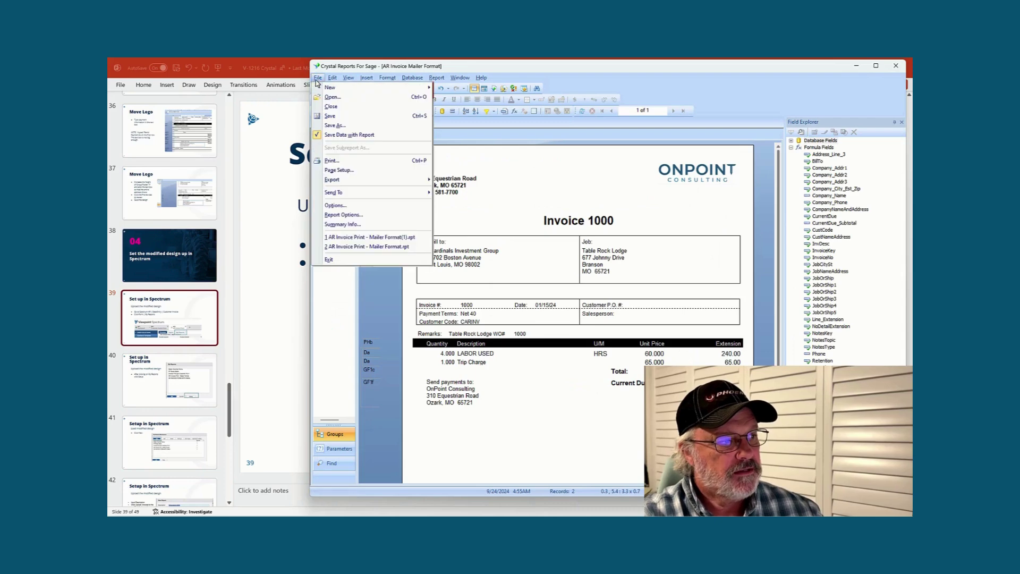
{"action": "left_click", "coordinate": [333, 126]}
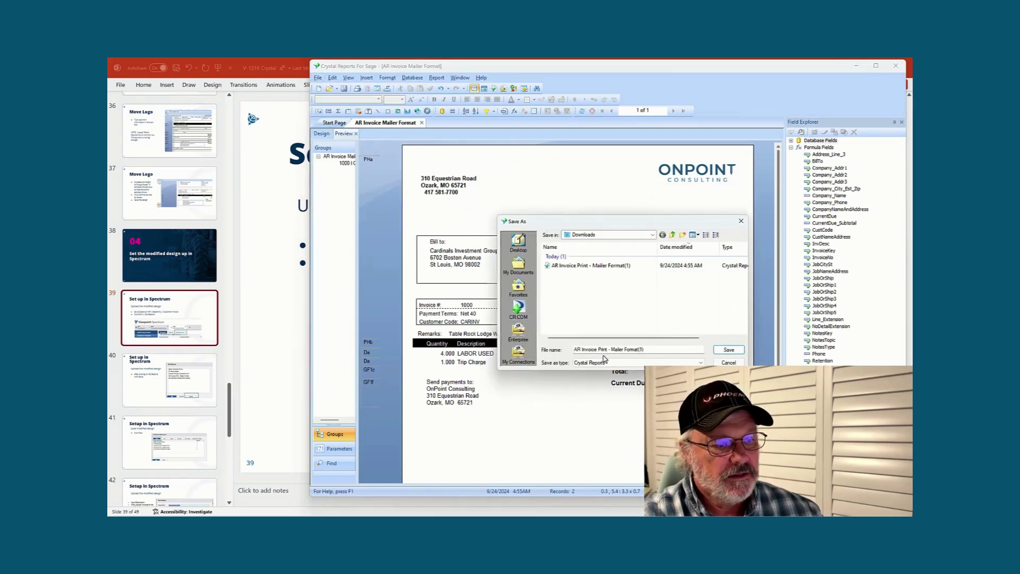
{"action": "key", "text": "BackSpace"}
{"action": "key", "text": "BackSpace"}
{"action": "key", "text": "BackSpace"}
{"action": "type", "text": "V2"}
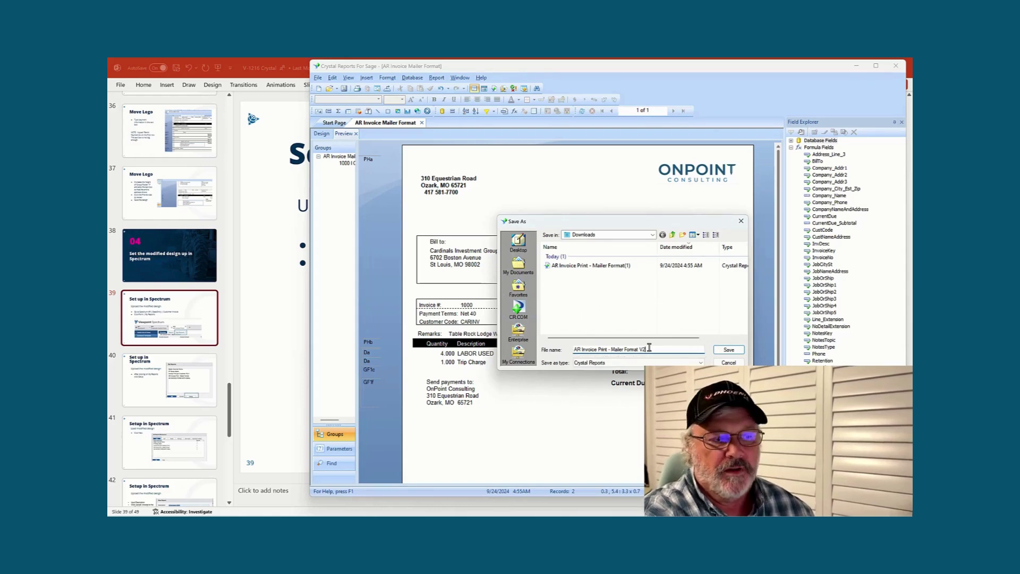
{"action": "key", "text": "Return"}
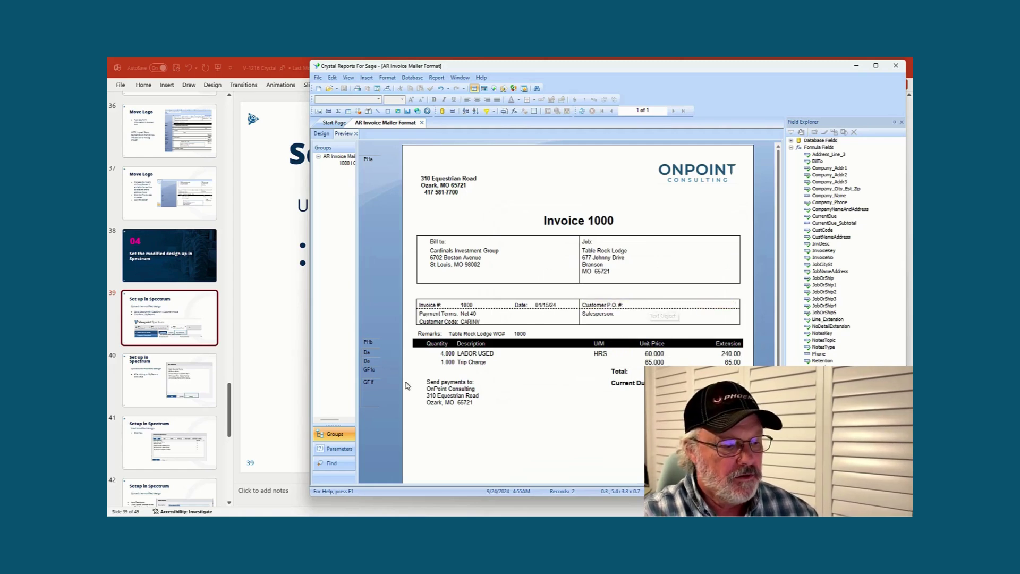
- Switch to Viewpoint Spectrum and add a new entry to the A/R Invoice Form's My Reports with the description "Dim 2024 Video"
{"action": "mouse_move", "coordinate": [659, 513]}
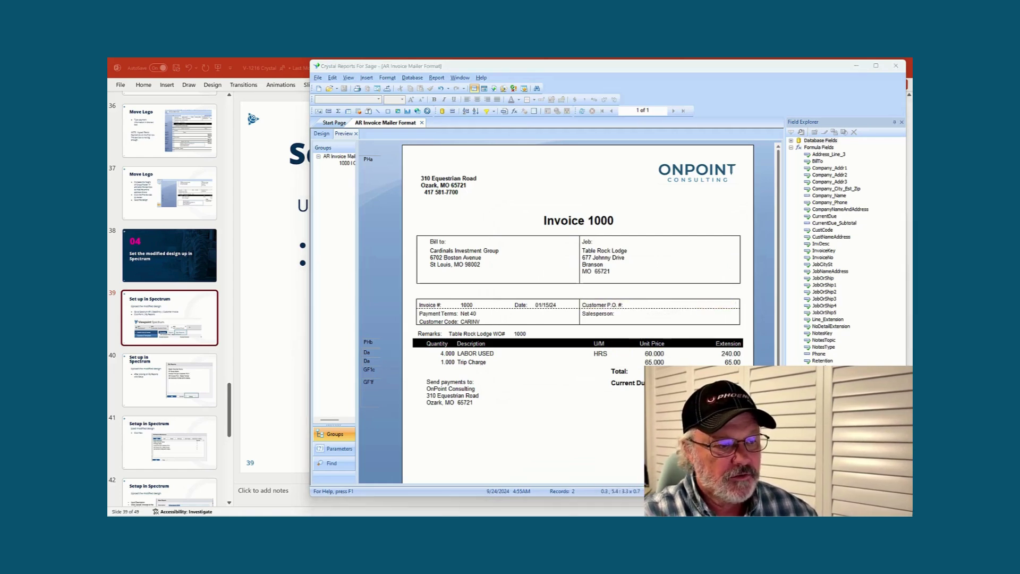
{"action": "left_click", "coordinate": [627, 478]}
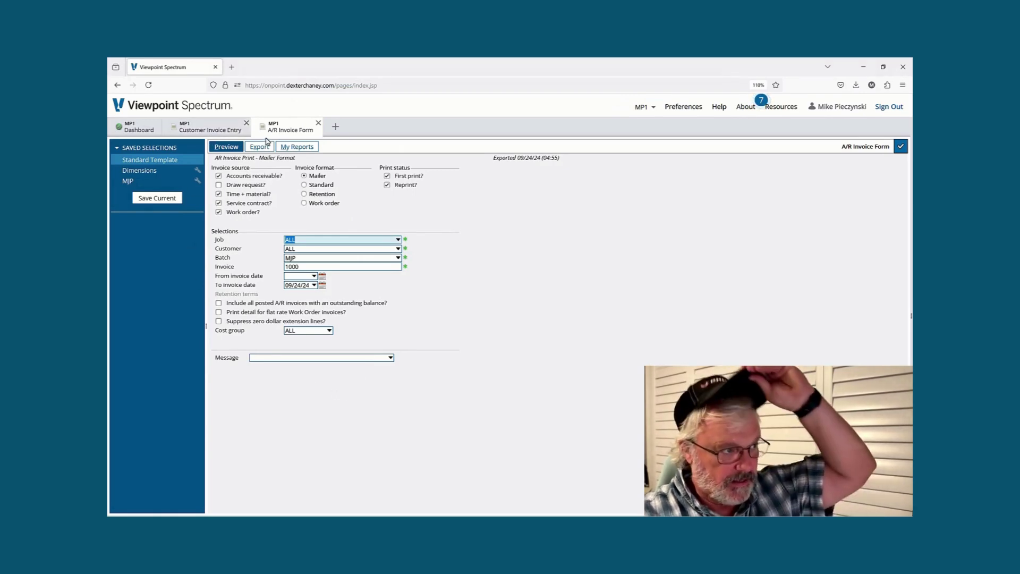
{"action": "left_click", "coordinate": [298, 148]}
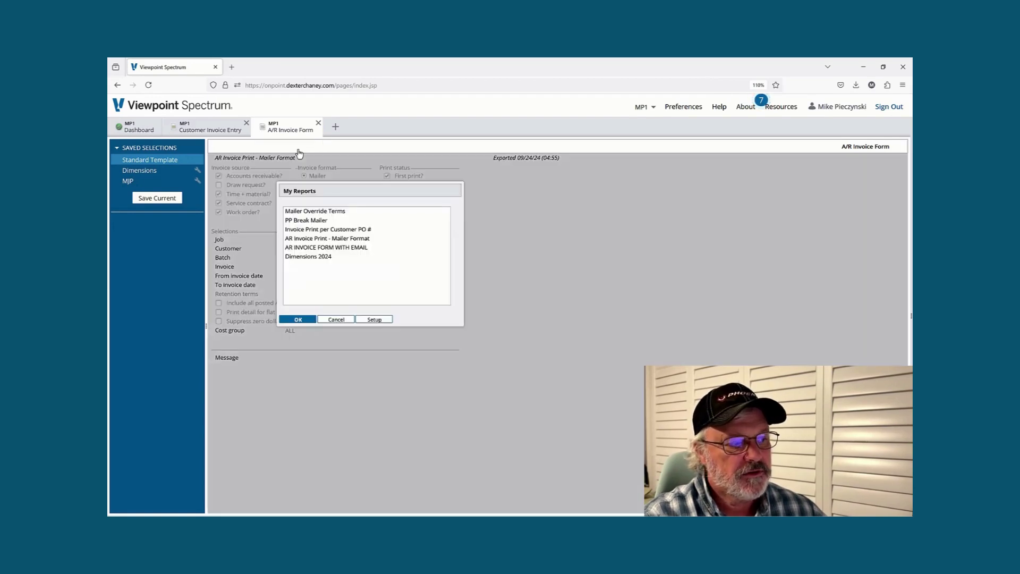
{"action": "left_click", "coordinate": [374, 320]}
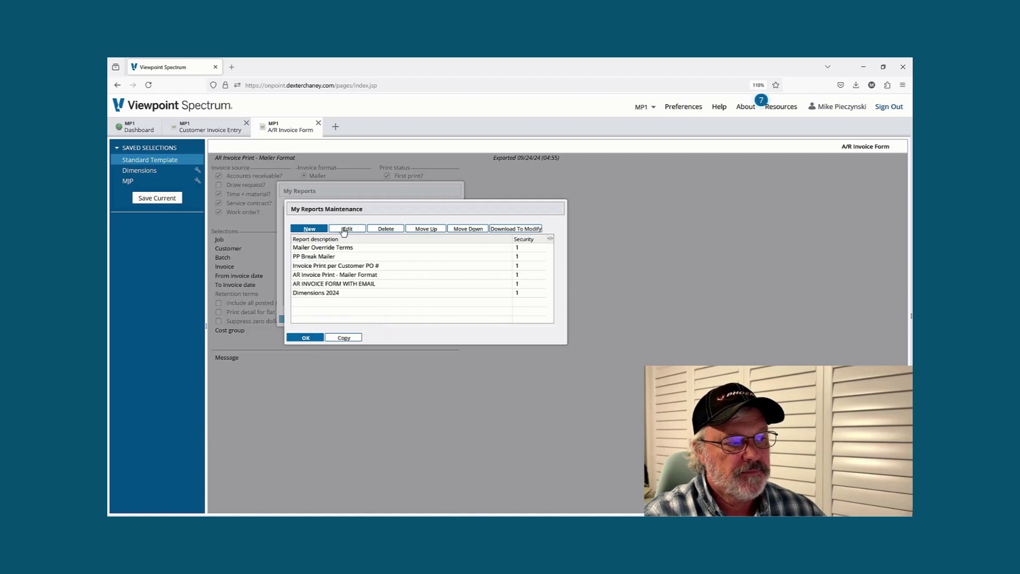
{"action": "left_click", "coordinate": [319, 232]}
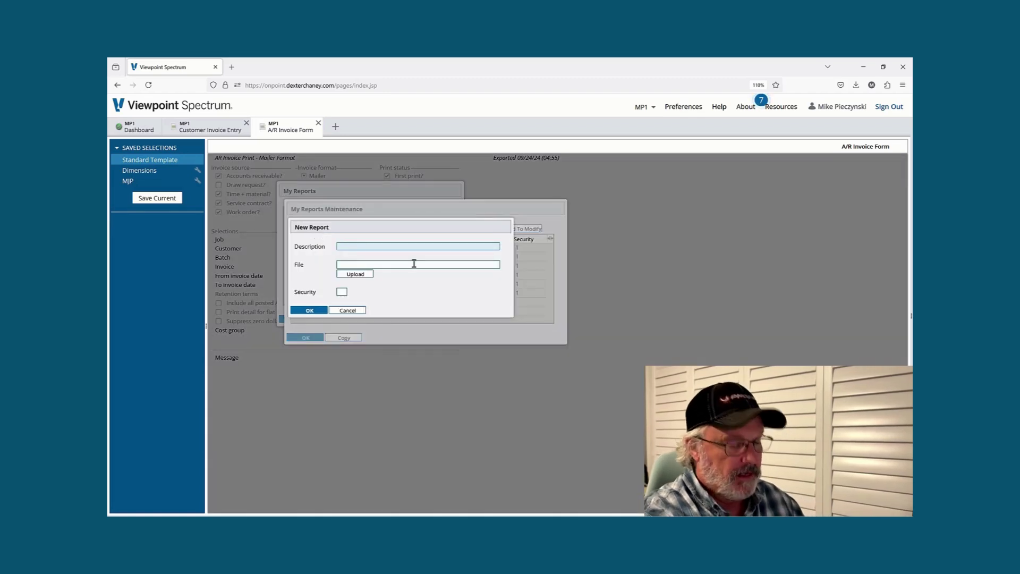
{"action": "type", "text": "Dim"}
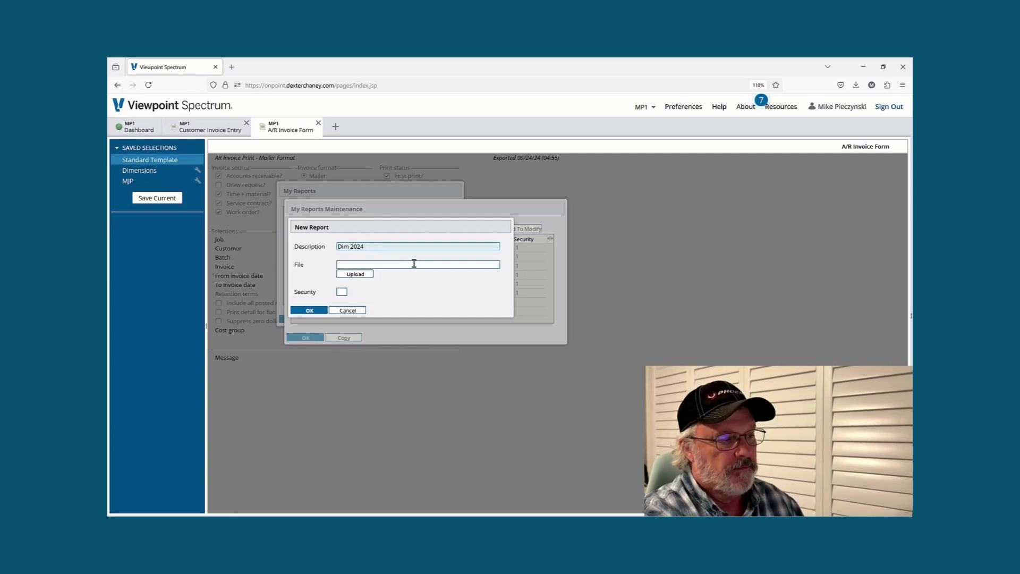
{"action": "type", "text": "2024 Video"}
- Upload "AR Invoice Print - Mailer Format V2.rpt" from Downloads as the new report's file
{"action": "left_click", "coordinate": [414, 264]}
{"action": "left_click", "coordinate": [366, 276]}
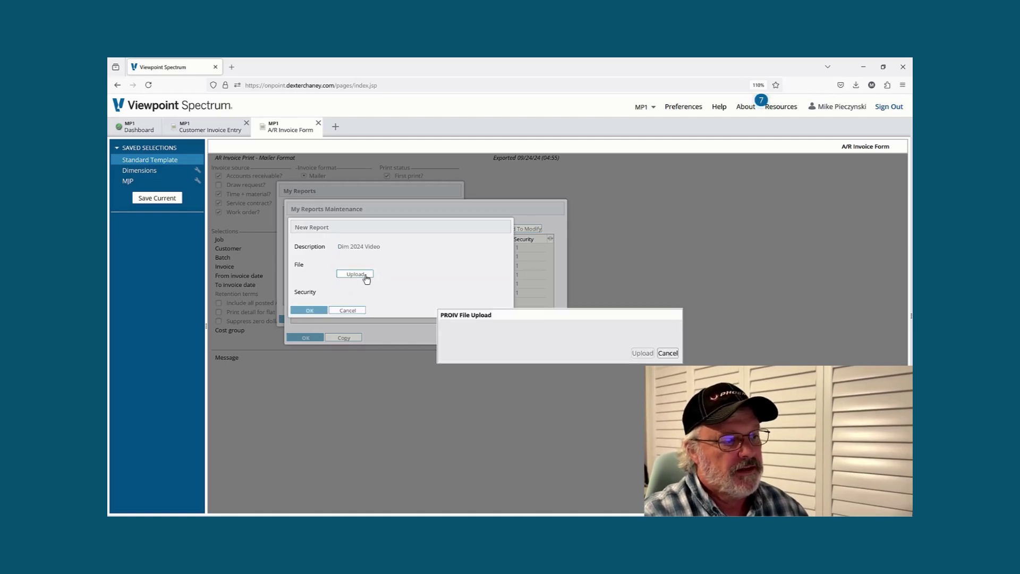
{"action": "left_click", "coordinate": [481, 335]}
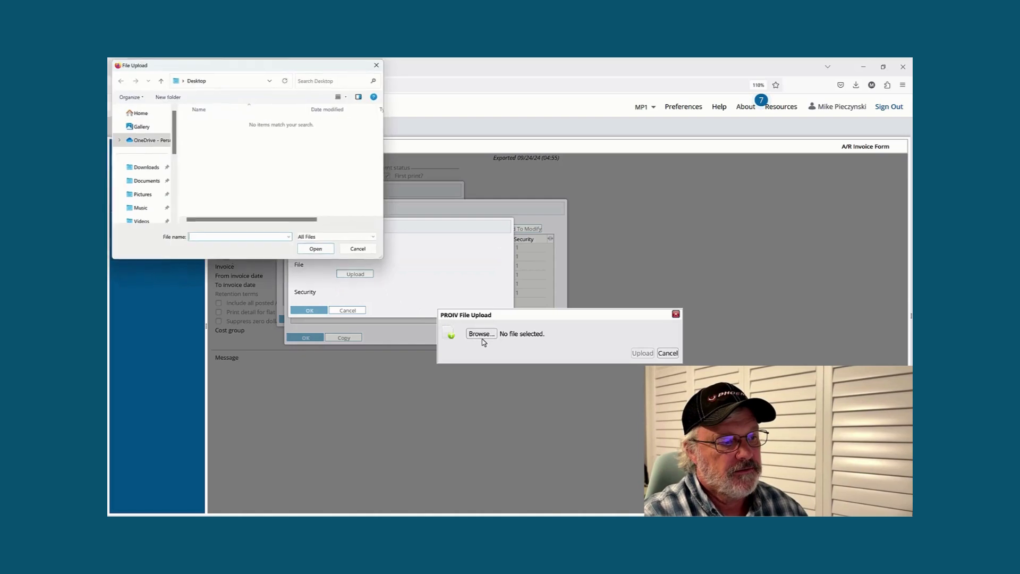
{"action": "left_click", "coordinate": [150, 169]}
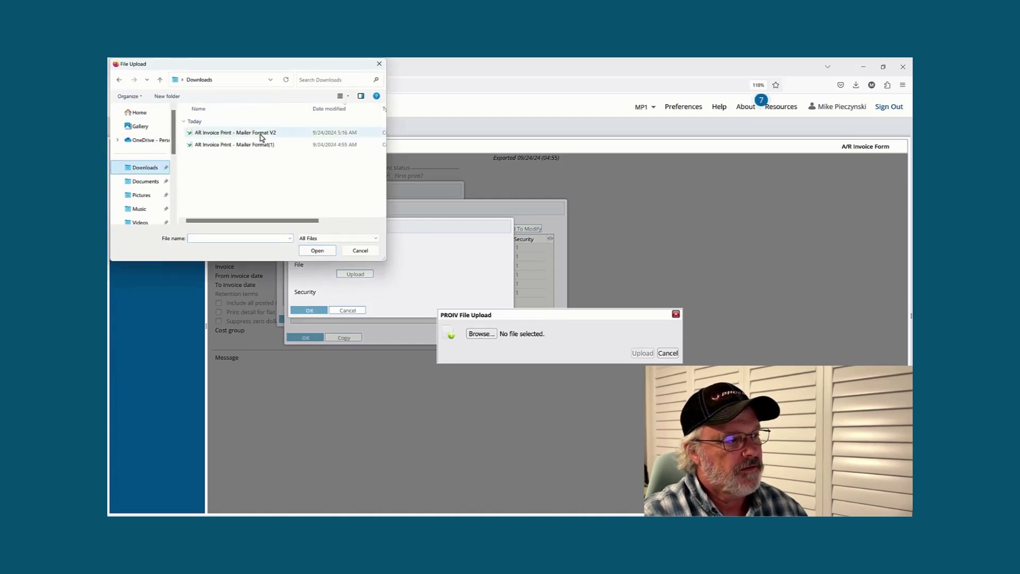
{"action": "left_click", "coordinate": [261, 133]}
{"action": "left_click", "coordinate": [318, 251]}
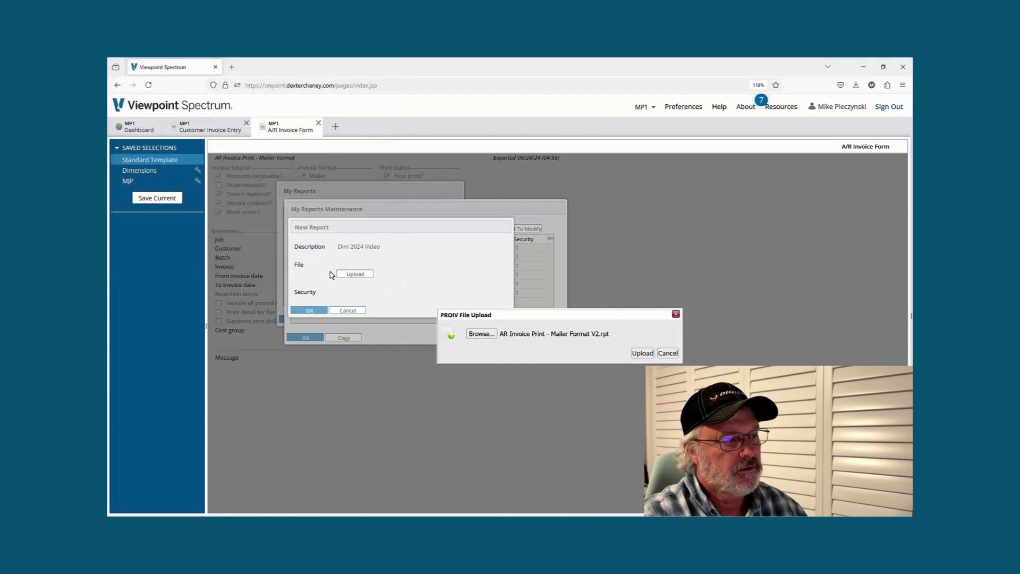
{"action": "left_click", "coordinate": [643, 353]}
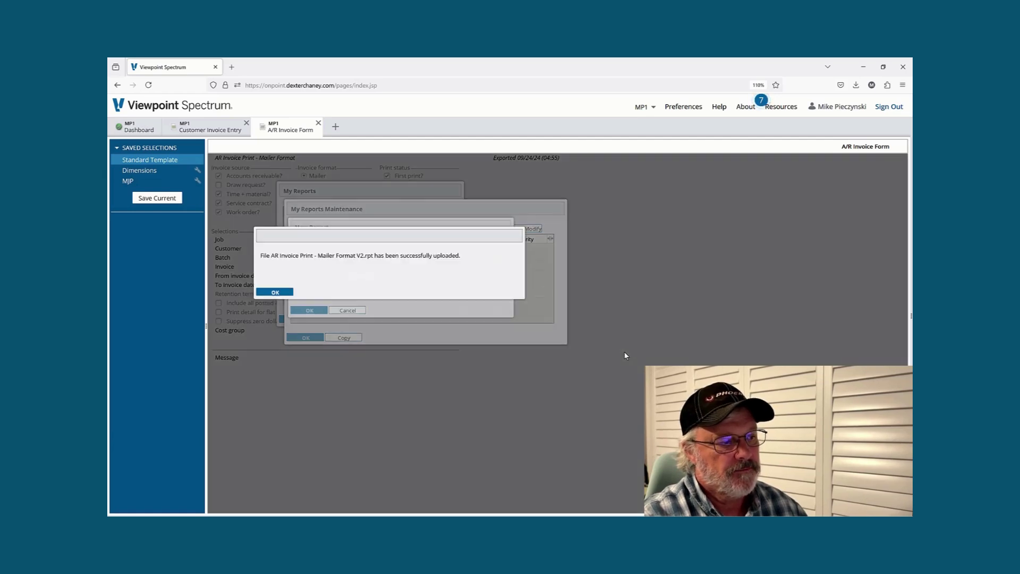
{"action": "left_click", "coordinate": [274, 292]}
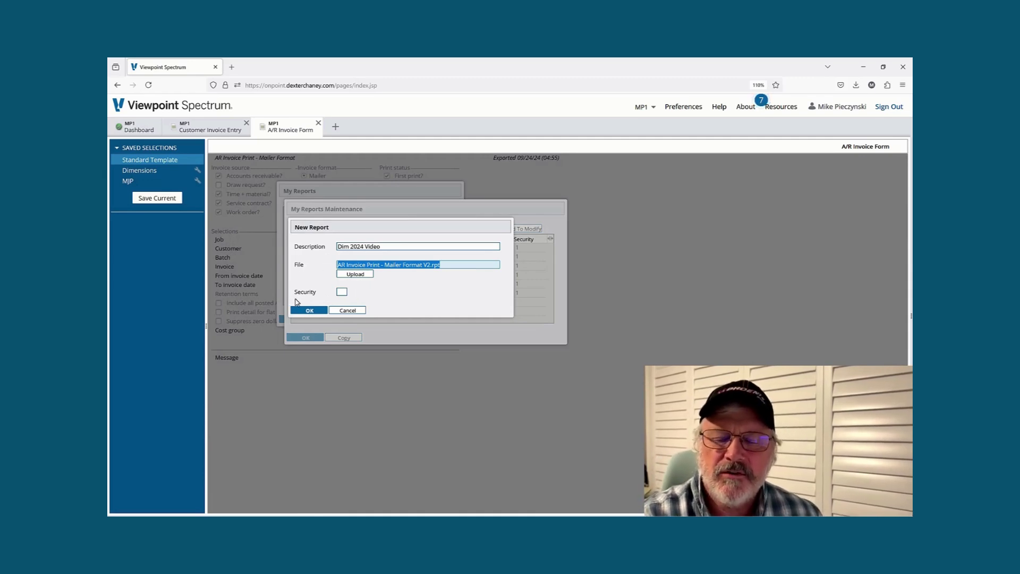
- Save the new report entry, close the report maintenance, and choose "Dim 2024 Video" as the form's report
{"action": "left_click", "coordinate": [311, 312]}
{"action": "left_click", "coordinate": [311, 339]}
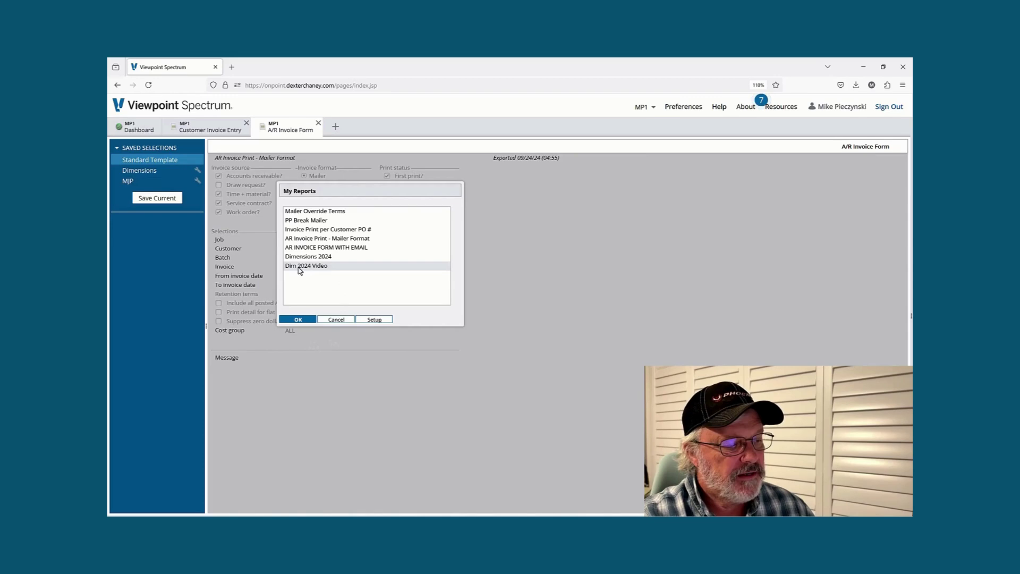
{"action": "left_click", "coordinate": [299, 320]}
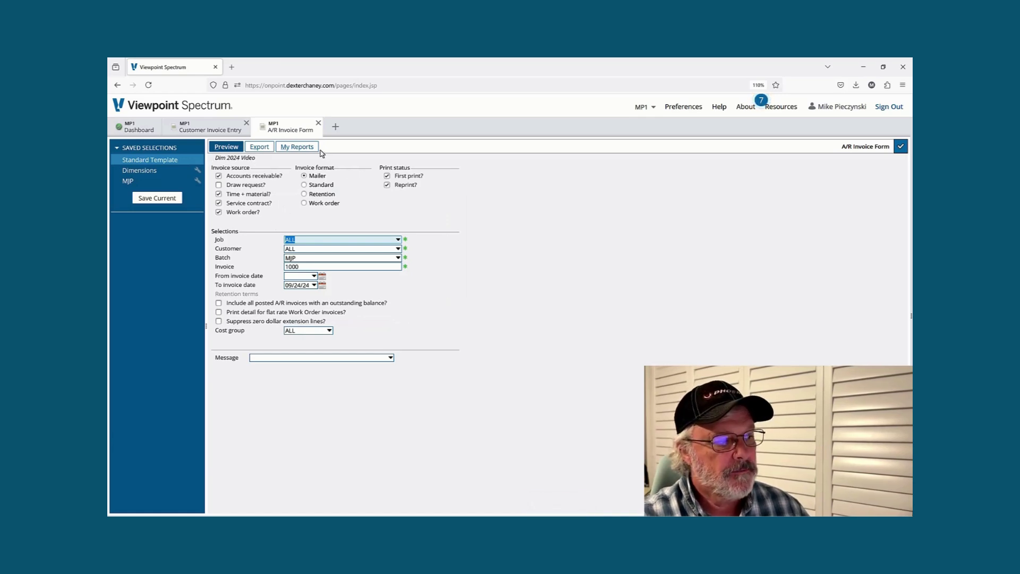
- Preview invoice 1000 with the uploaded design, examine its header and payment note, and close the preview
{"action": "left_click", "coordinate": [227, 146]}
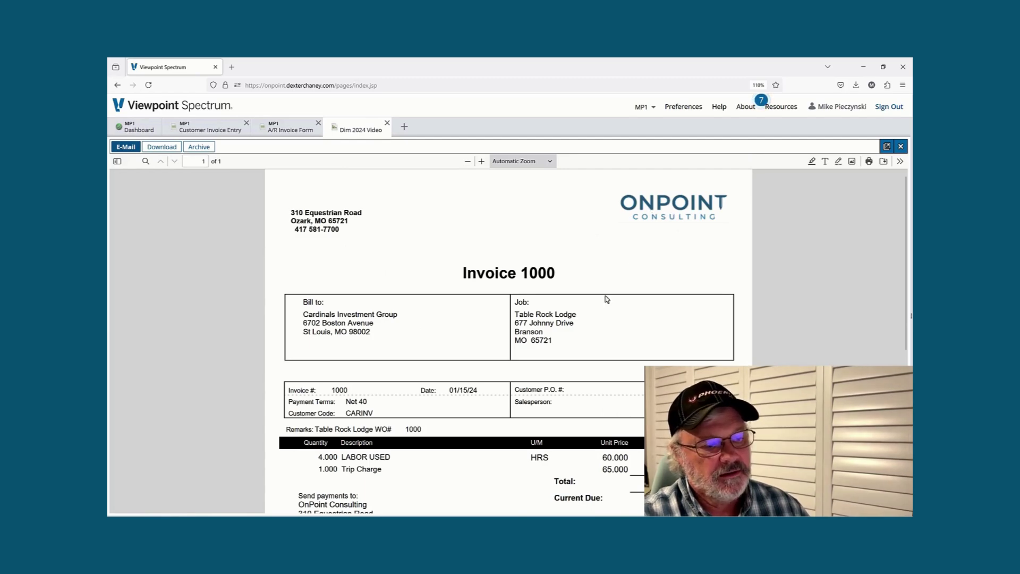
{"action": "scroll", "coordinate": [628, 268], "scroll_direction": "down", "scroll_amount": 5}
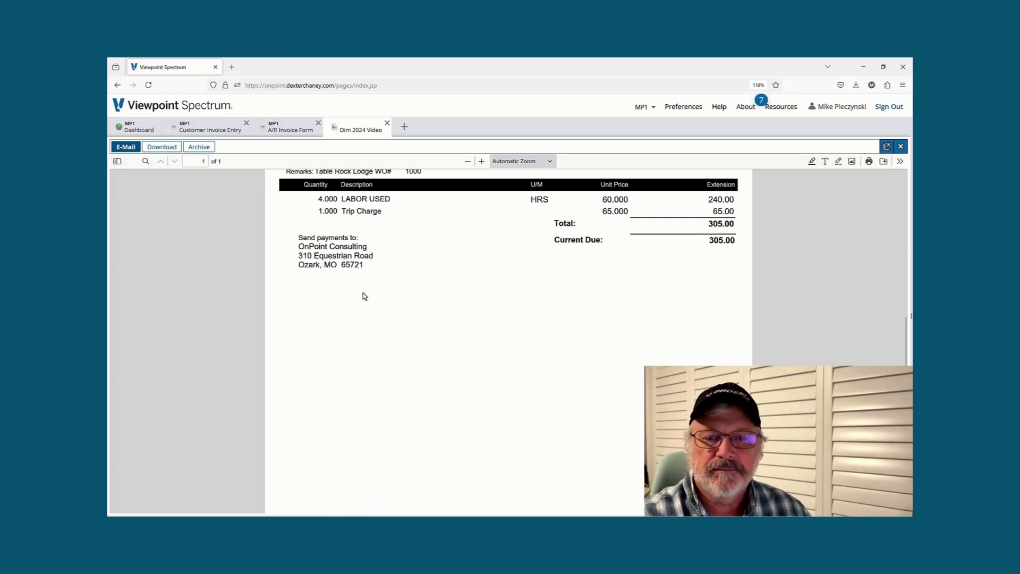
{"action": "scroll", "coordinate": [351, 285], "scroll_direction": "up", "scroll_amount": 5}
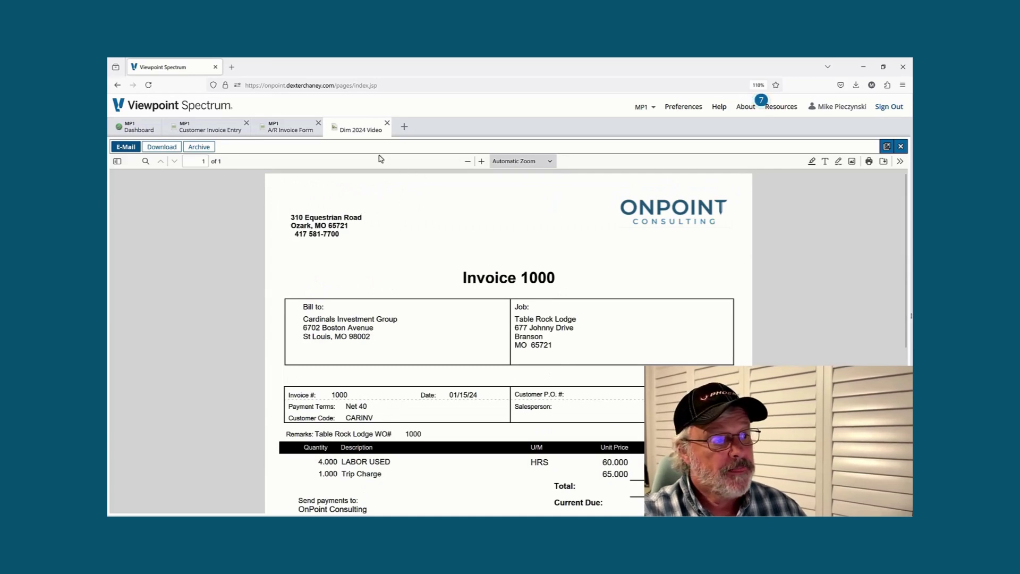
{"action": "left_click", "coordinate": [387, 124]}
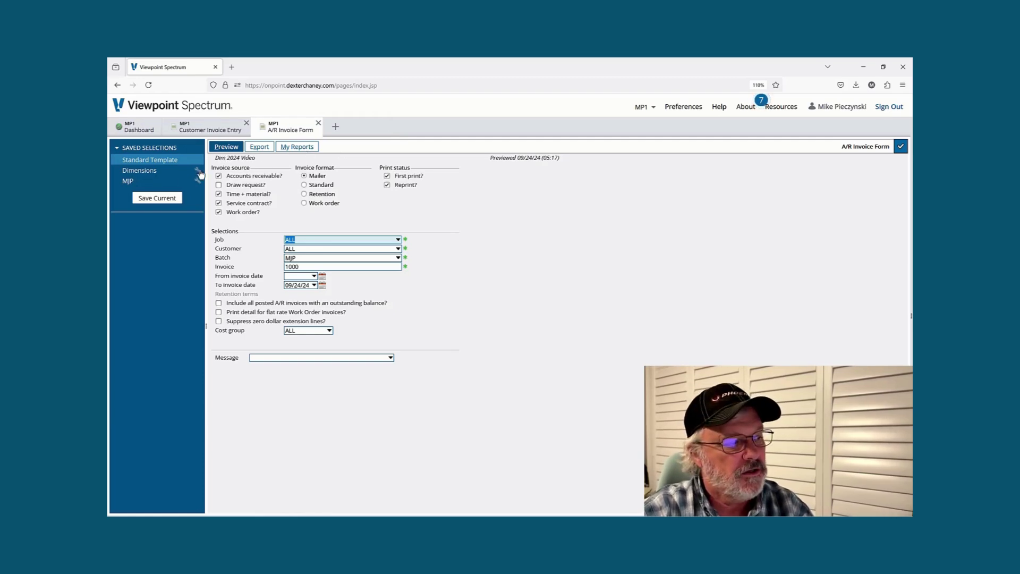
- Save the current selections as template "Dim 2024 Video version", always used as my default and provided to all operators
{"action": "left_click", "coordinate": [149, 201]}
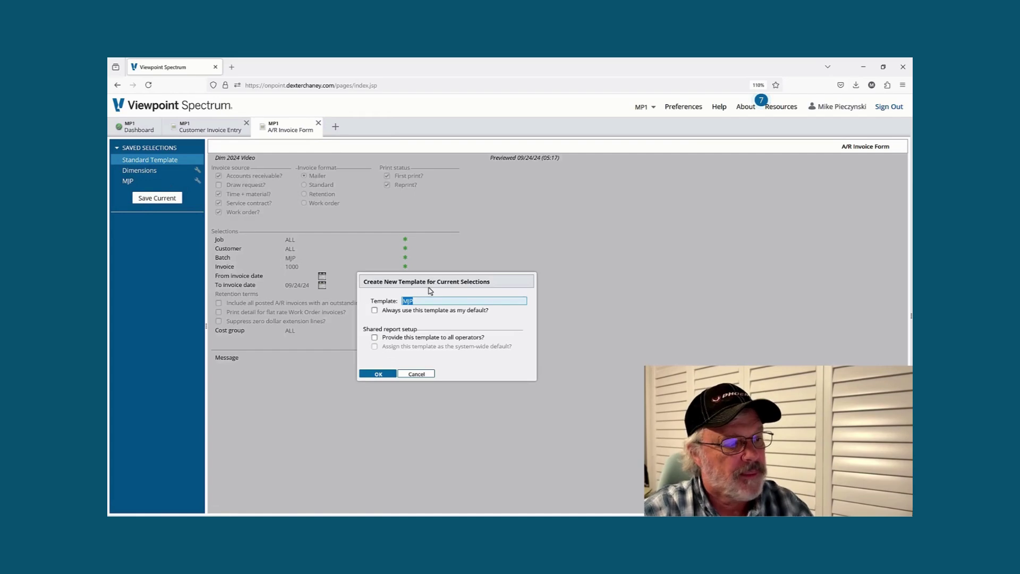
{"action": "type", "text": "Dim 2024"}
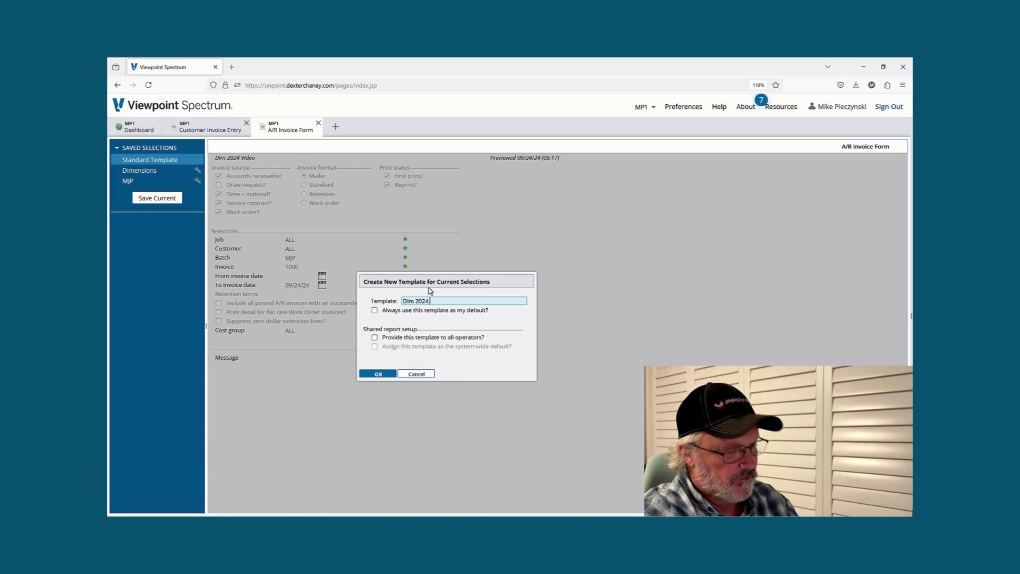
{"action": "type", "text": " Video v"}
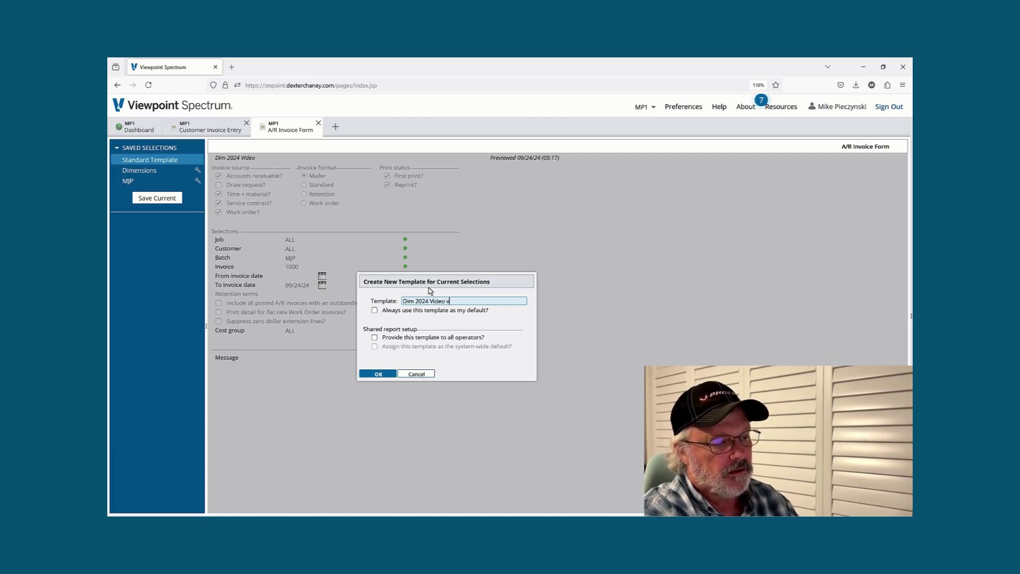
{"action": "type", "text": "ersion"}
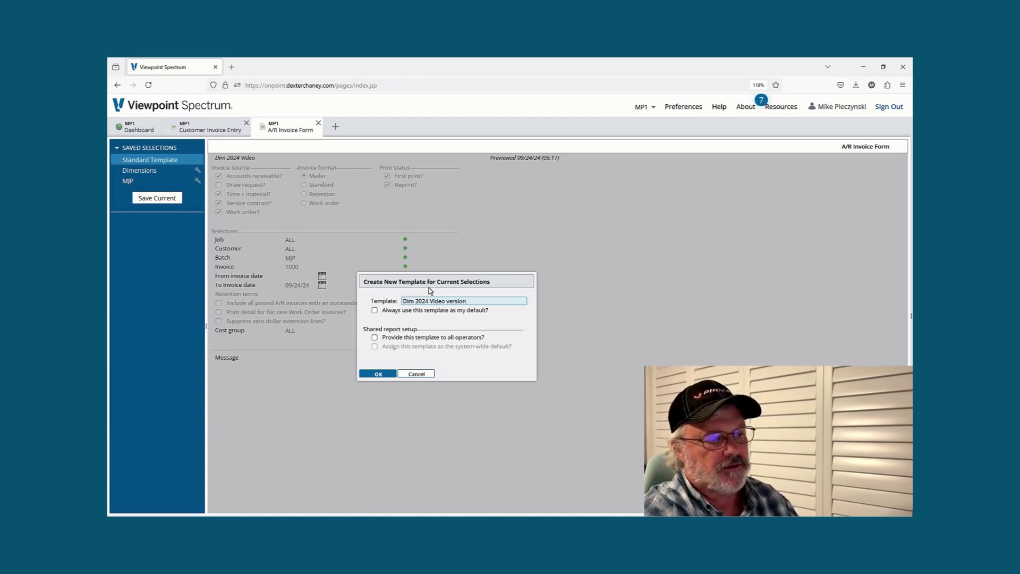
{"action": "left_click", "coordinate": [374, 311]}
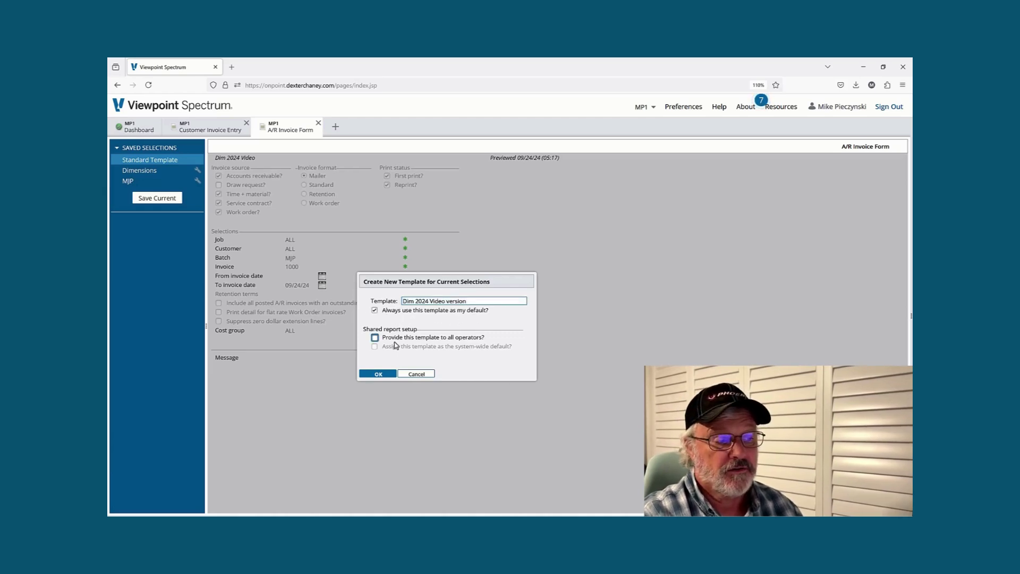
{"action": "left_click", "coordinate": [375, 338]}
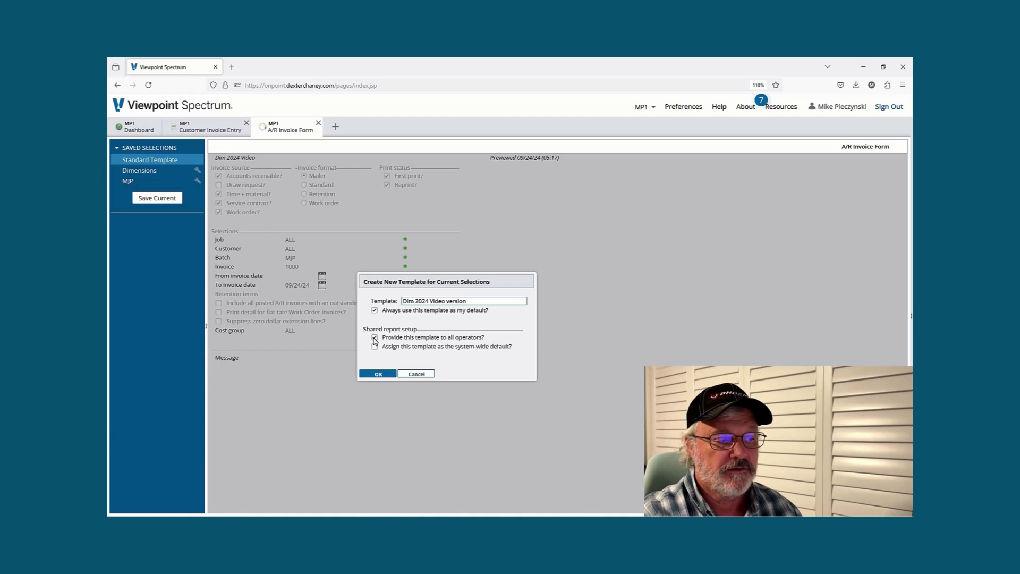
{"action": "left_click", "coordinate": [379, 374]}
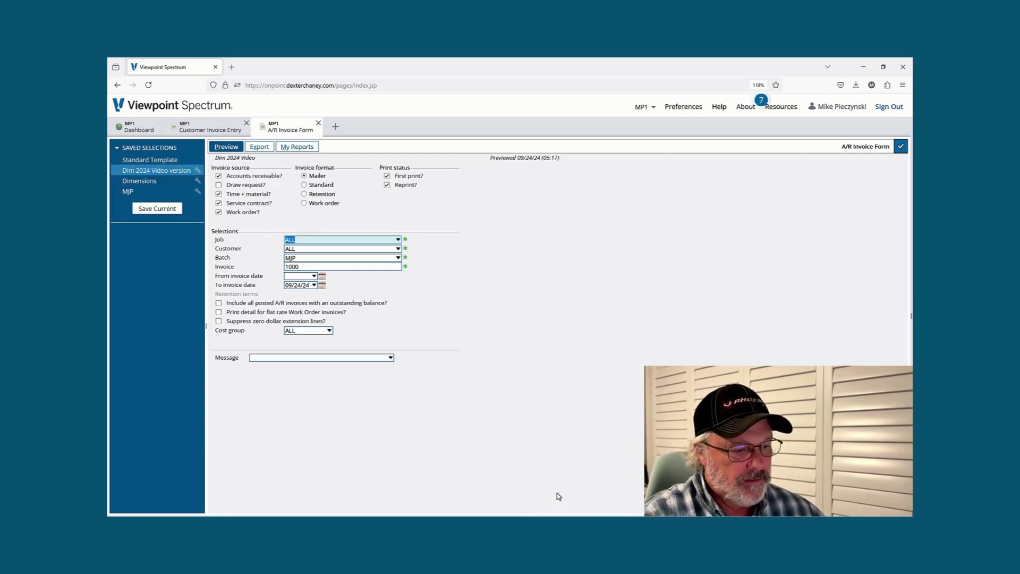
- Switch to the PowerPoint presentation and review the Setup in Spectrum slides up to slide 45 on defaulting to the modified design
{"action": "key", "text": "alt+Tab"}
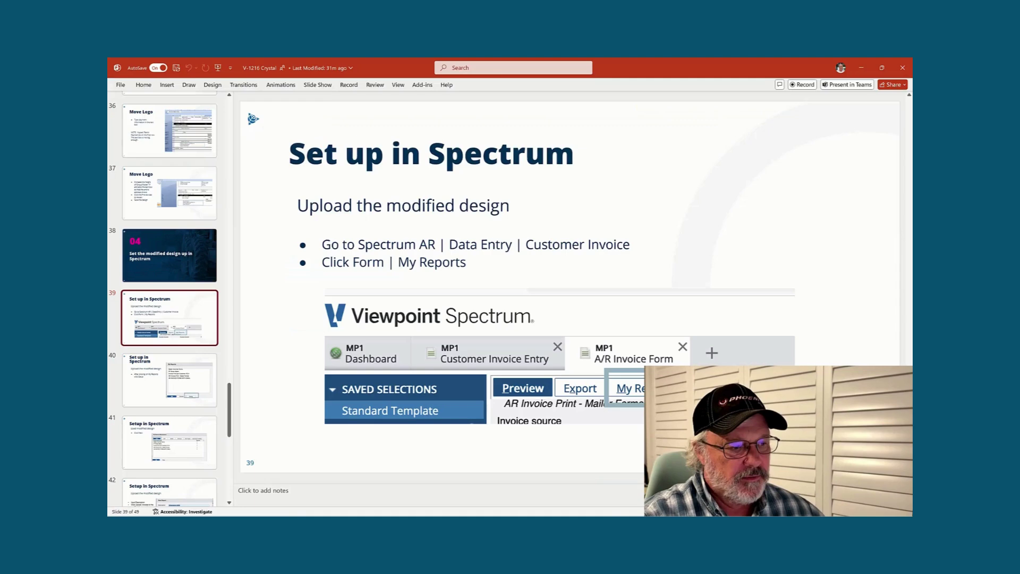
{"action": "left_click", "coordinate": [192, 385]}
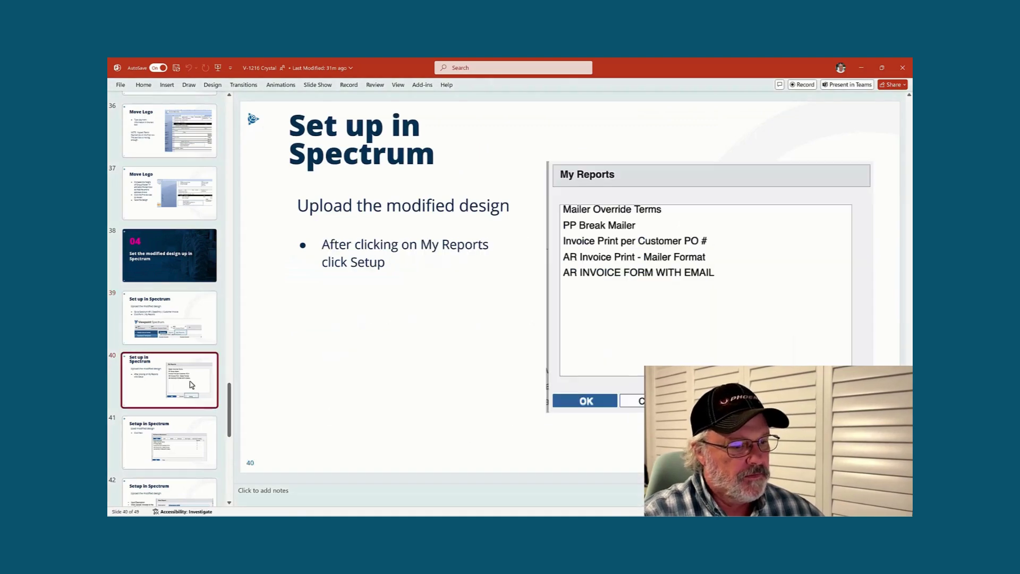
{"action": "left_click_drag", "start_coordinate": [228, 402], "coordinate": [229, 448]}
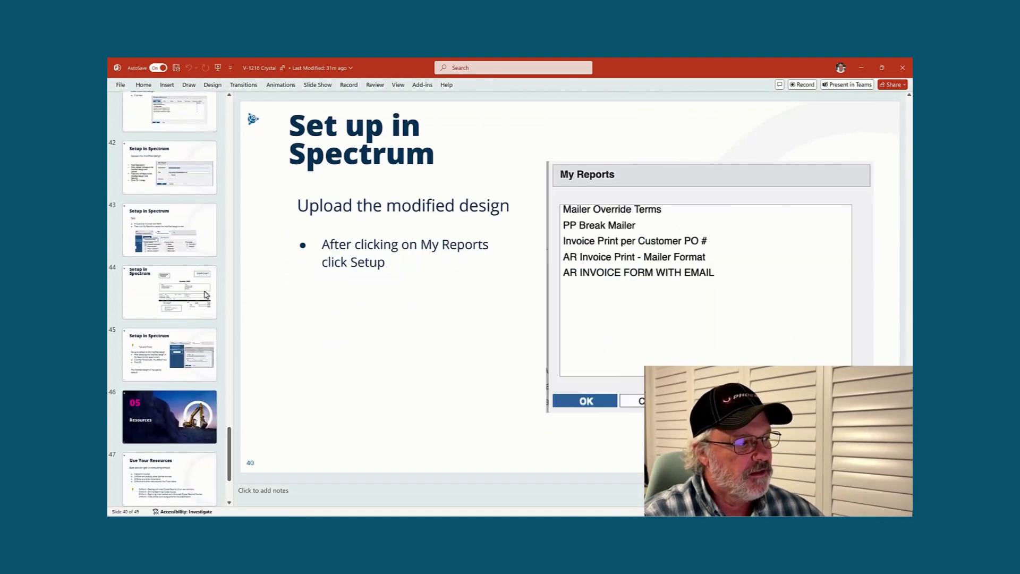
{"action": "left_click", "coordinate": [172, 191]}
{"action": "left_click", "coordinate": [165, 225]}
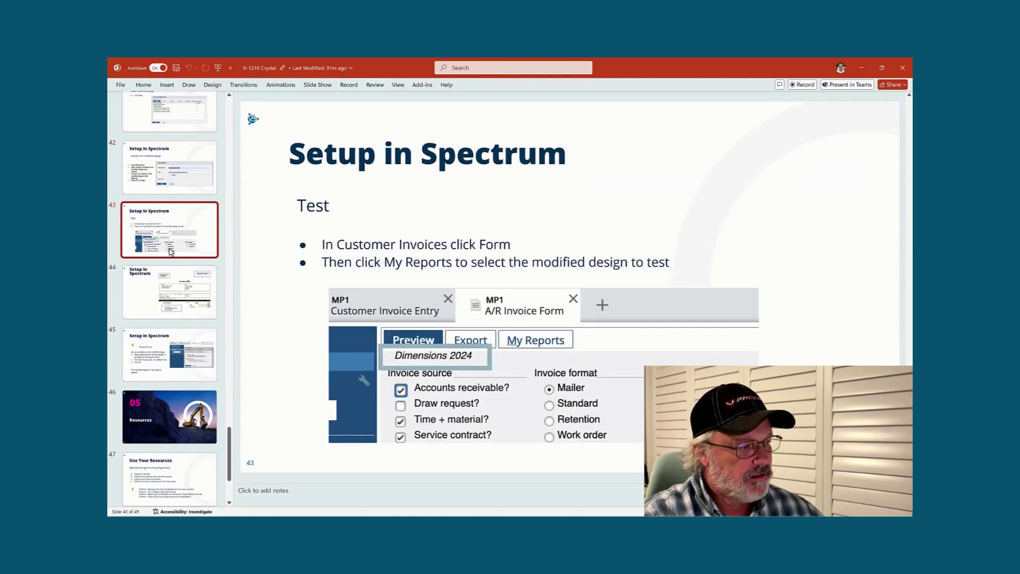
{"action": "left_click", "coordinate": [158, 347]}
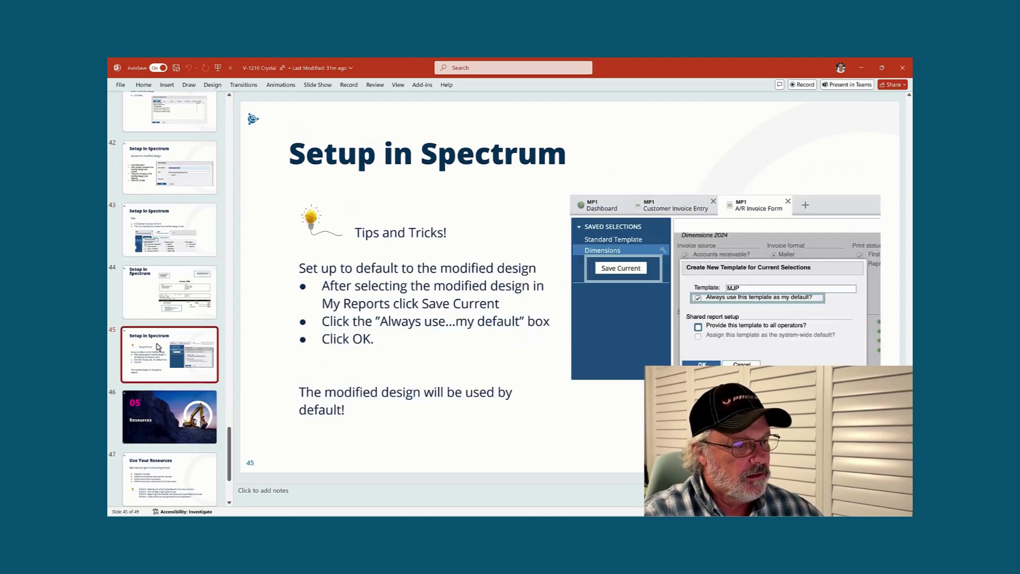